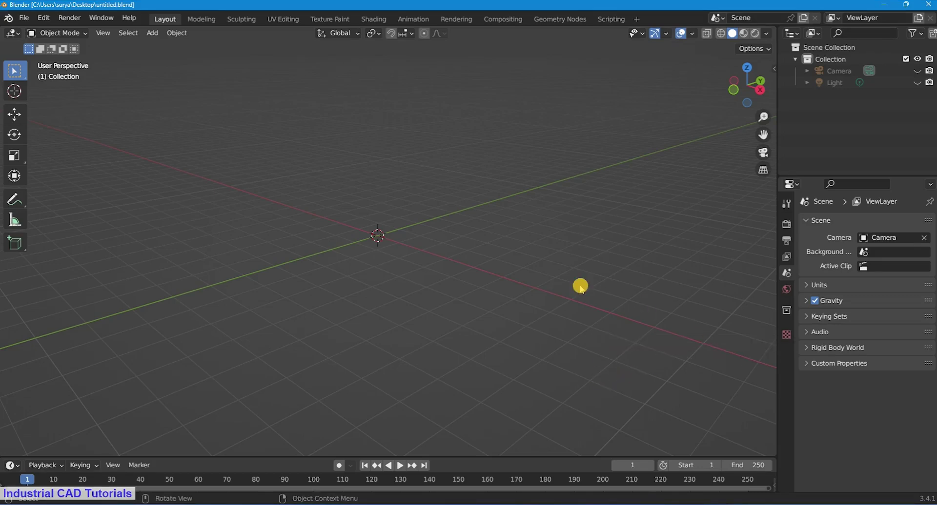
Add a plane mesh and stretch it along the Y axis into a rectangle
{"action": "key", "text": "shift+a"}
{"action": "left_click", "coordinate": [470, 226]}
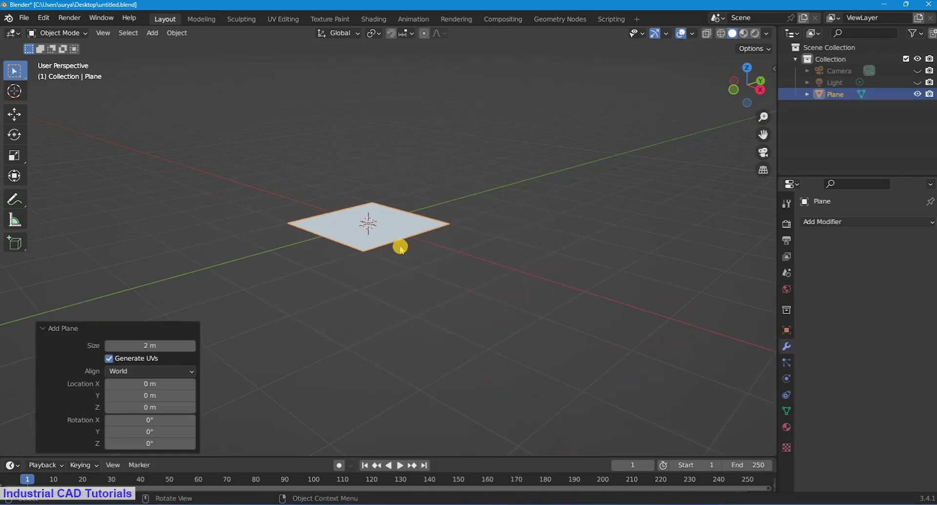
{"action": "mouse_move", "coordinate": [400, 248]}
{"action": "middle_mouse_down"}
{"action": "mouse_move", "coordinate": [383, 306]}
{"action": "mouse_move", "coordinate": [445, 199]}
{"action": "middle_mouse_up"}
{"action": "key", "text": "s"}
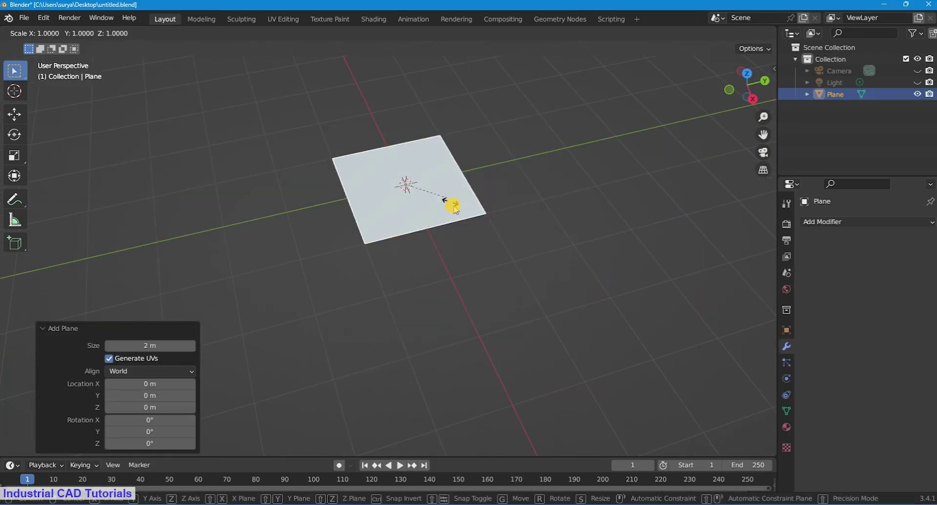
{"action": "key", "text": "y"}
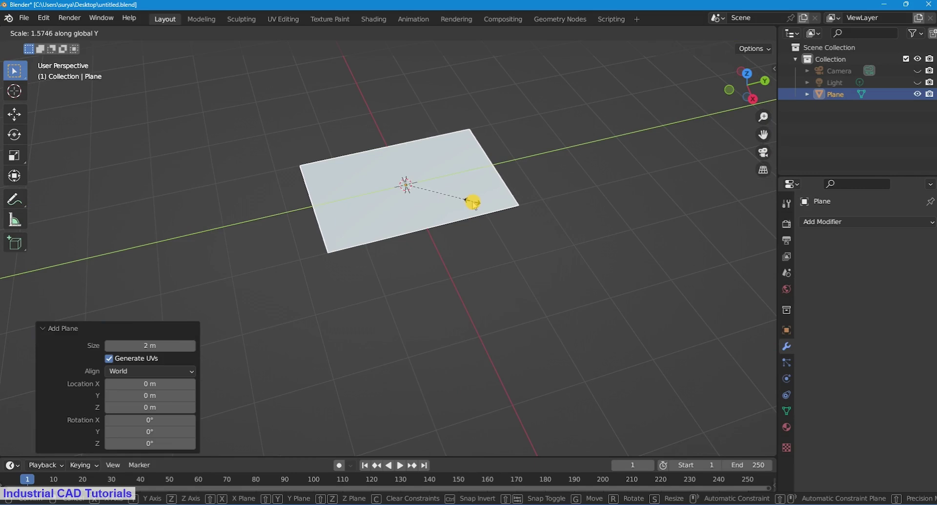
{"action": "left_click", "coordinate": [476, 205]}
In Edit Mode, subdivide the plane twice into a grid of faces
{"action": "left_click", "coordinate": [49, 33]}
{"action": "left_click", "coordinate": [58, 61]}
{"action": "right_click", "coordinate": [373, 220]}
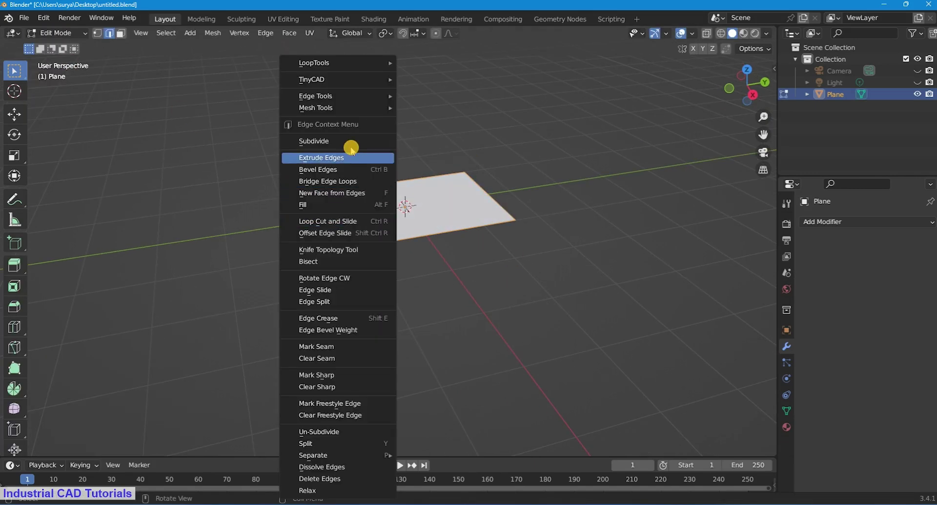
{"action": "left_click", "coordinate": [349, 138]}
{"action": "right_click", "coordinate": [411, 203]}
{"action": "left_click", "coordinate": [402, 140]}
{"action": "middle_click_drag", "start_coordinate": [745, 135], "coordinate": [123, 86]}
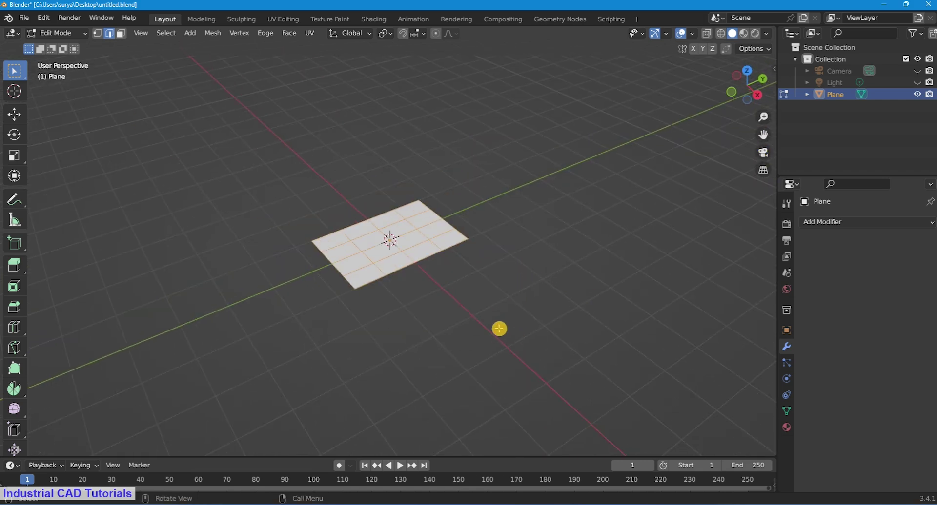
Extrude the grid plane upward by 3.7291 m into a tall box, redoing the first attempt
{"action": "key", "text": "e"}
{"action": "left_click", "coordinate": [494, 222]}
{"action": "middle_click_drag", "start_coordinate": [431, 356], "coordinate": [425, 336]}
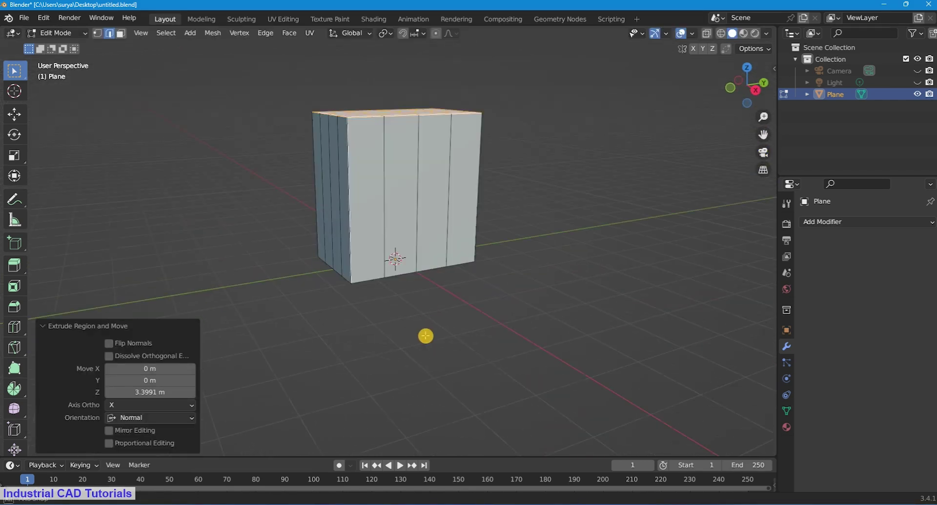
{"action": "key", "text": "ctrl+z"}
{"action": "key", "text": "e"}
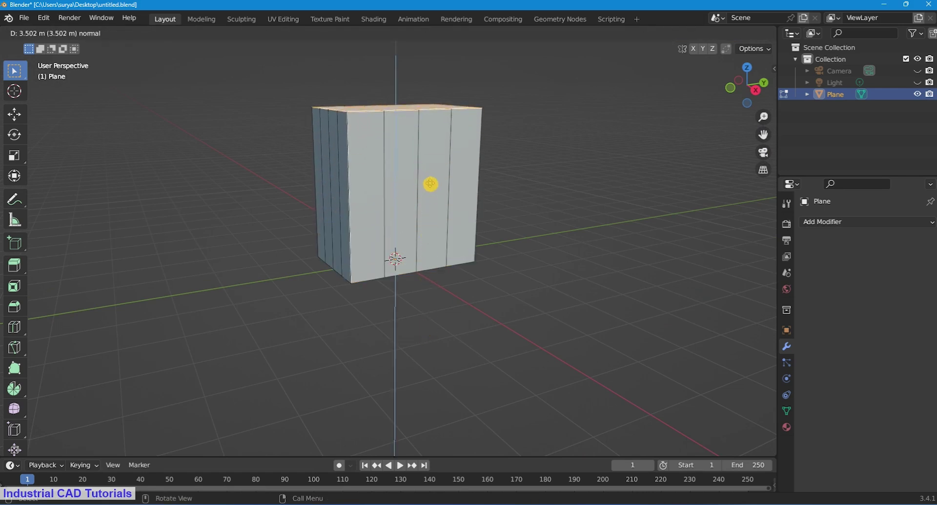
{"action": "left_click", "coordinate": [432, 174]}
Clear the top-face selection, inspect the block from several angles, and begin bevelling its vertical edges
{"action": "left_click_drag", "start_coordinate": [760, 137], "coordinate": [692, 201]}
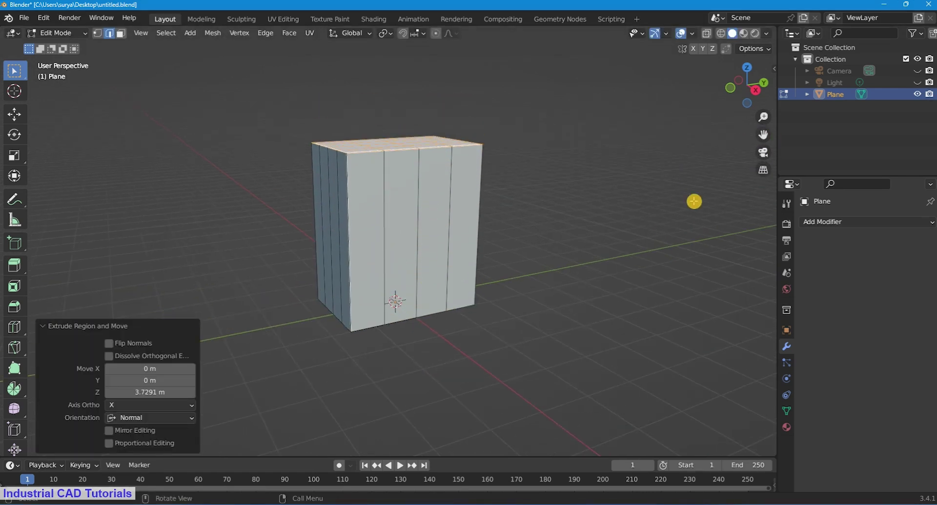
{"action": "left_click", "coordinate": [692, 201]}
{"action": "middle_click_drag", "start_coordinate": [456, 241], "coordinate": [166, 47]}
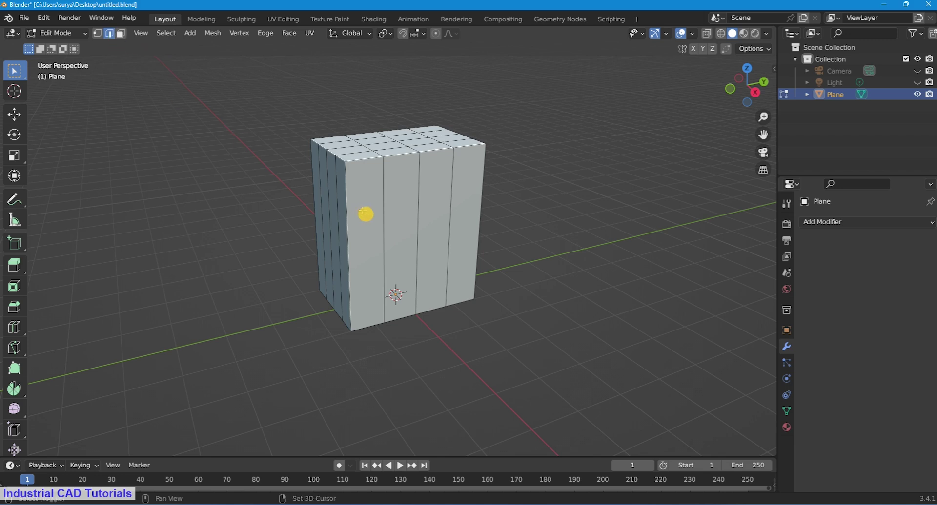
{"action": "mouse_move", "coordinate": [407, 213]}
{"action": "middle_mouse_down"}
{"action": "mouse_move", "coordinate": [420, 256]}
{"action": "mouse_move", "coordinate": [369, 245]}
{"action": "mouse_move", "coordinate": [529, 272]}
{"action": "mouse_move", "coordinate": [354, 224]}
{"action": "middle_mouse_up"}
{"action": "middle_click_drag", "start_coordinate": [467, 263], "coordinate": [426, 268]}
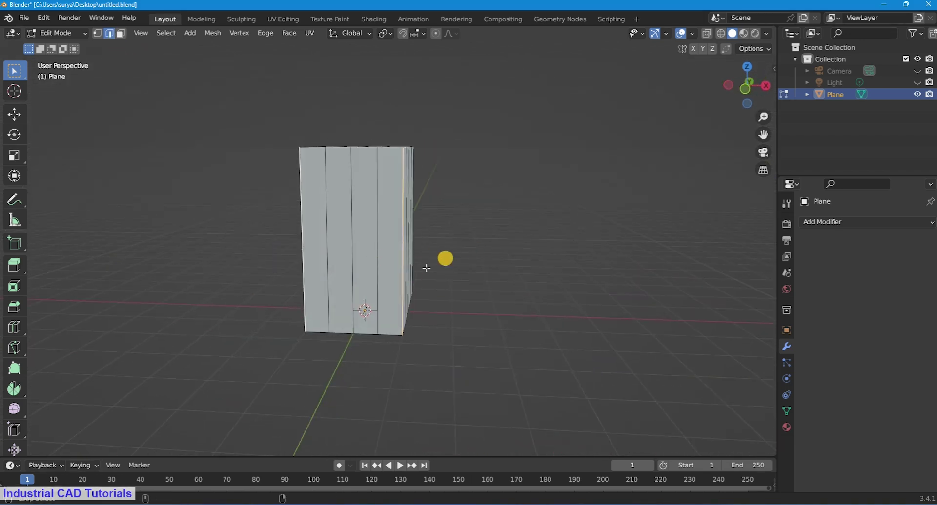
{"action": "mouse_move", "coordinate": [539, 261]}
{"action": "middle_mouse_down"}
{"action": "mouse_move", "coordinate": [389, 295]}
{"action": "mouse_move", "coordinate": [529, 267]}
{"action": "mouse_move", "coordinate": [443, 245]}
{"action": "middle_mouse_up"}
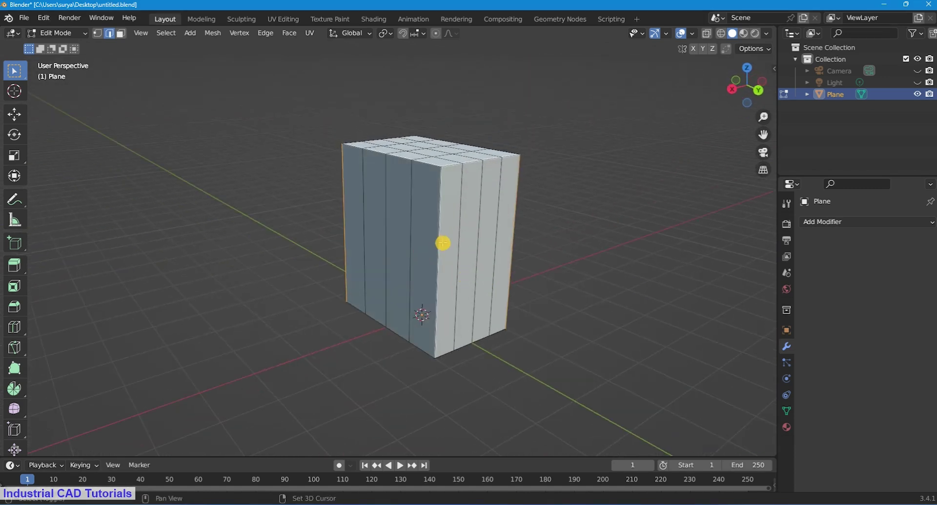
{"action": "middle_click_drag", "start_coordinate": [593, 263], "coordinate": [483, 265]}
{"action": "key", "text": "ctrl+b"}
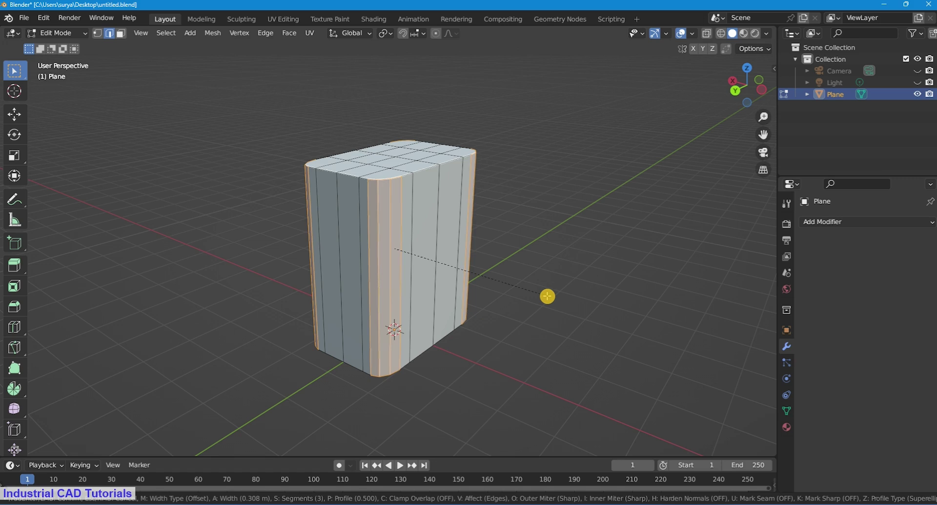
Bevel the vertical corners at 0.292 m with 3 segments, then start a multi-cut horizontal loop cut
{"action": "scroll", "coordinate": [547, 297], "scroll_direction": "down", "scroll_amount": 2}
{"action": "scroll", "coordinate": [547, 298], "scroll_direction": "up", "scroll_amount": 2}
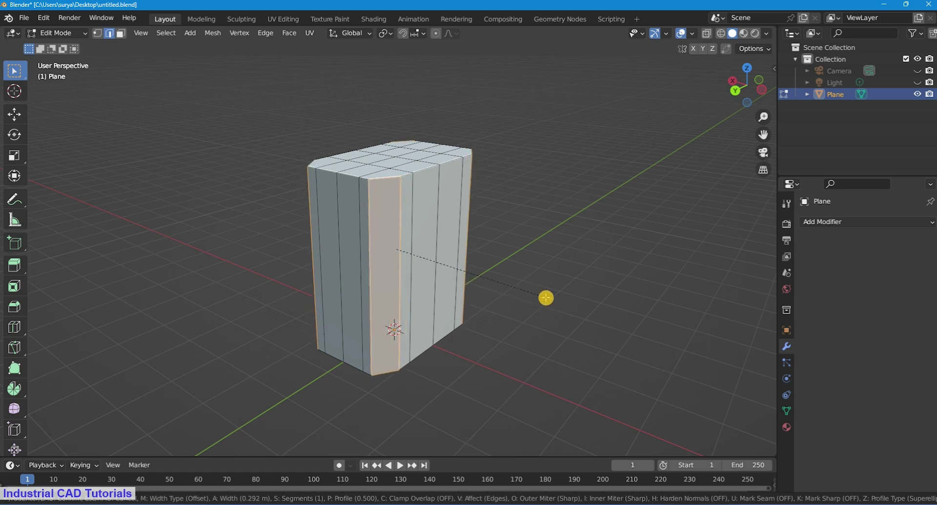
{"action": "left_click", "coordinate": [545, 298]}
{"action": "mouse_move", "coordinate": [546, 298]}
{"action": "middle_mouse_down"}
{"action": "mouse_move", "coordinate": [376, 316]}
{"action": "mouse_move", "coordinate": [376, 272]}
{"action": "mouse_move", "coordinate": [420, 203]}
{"action": "mouse_move", "coordinate": [433, 265]}
{"action": "middle_mouse_up"}
{"action": "key", "text": "ctrl+r"}
{"action": "scroll", "coordinate": [371, 279], "scroll_direction": "up", "scroll_amount": 8}
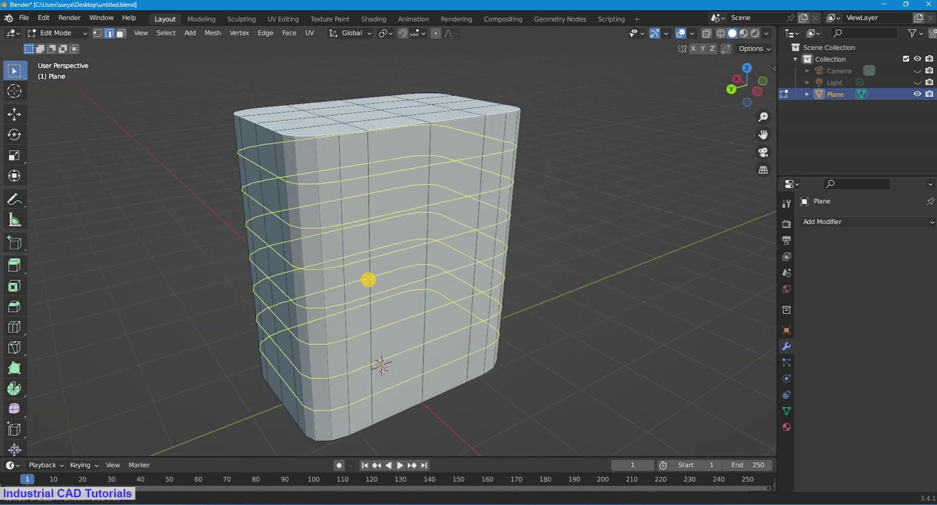
Confirm the horizontal edge loops around the block's height
{"action": "left_click", "coordinate": [368, 279]}
{"action": "middle_click_drag", "start_coordinate": [575, 167], "coordinate": [556, 280]}
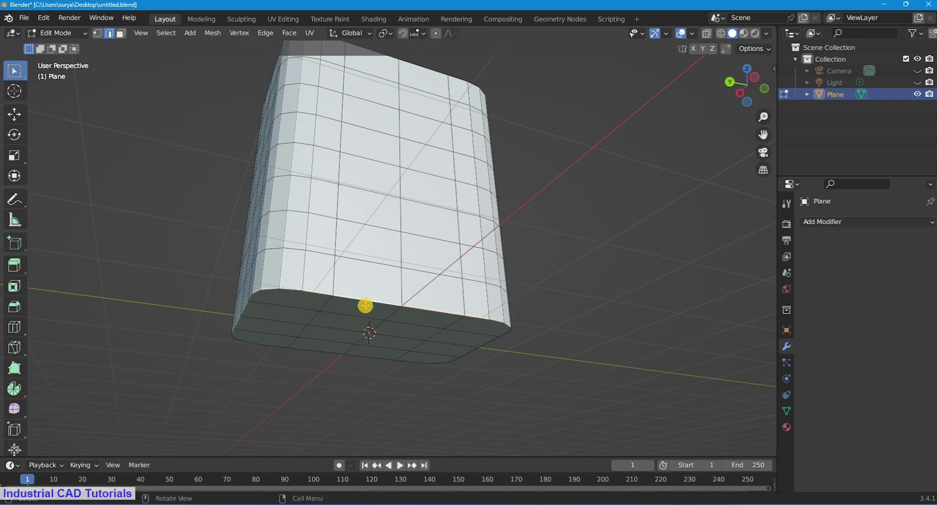
{"action": "middle_click_drag", "start_coordinate": [365, 306], "coordinate": [382, 317]}
{"action": "middle_click_drag", "start_coordinate": [673, 126], "coordinate": [754, 136]}
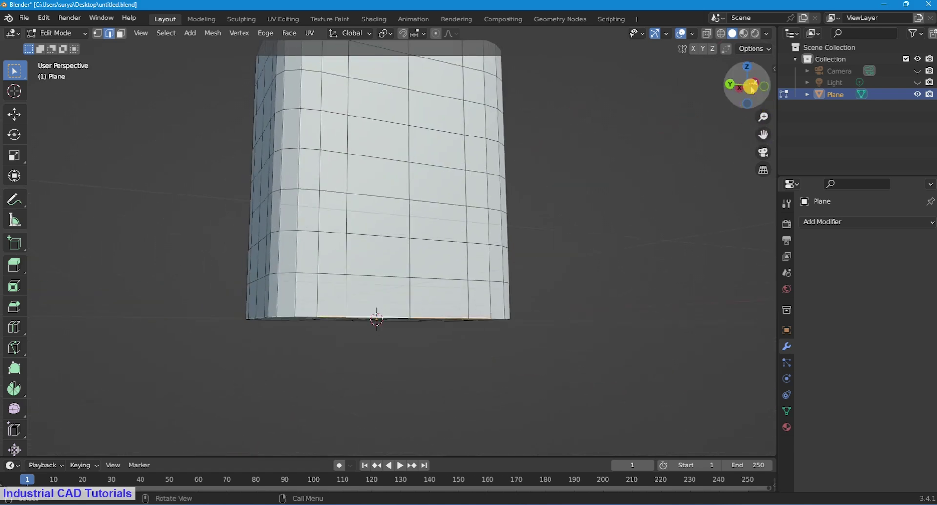
{"action": "left_click_drag", "start_coordinate": [750, 85], "coordinate": [760, 130]}
Add a Subdivision Surface modifier with viewport level 2
{"action": "left_click", "coordinate": [811, 222]}
{"action": "left_click", "coordinate": [710, 432]}
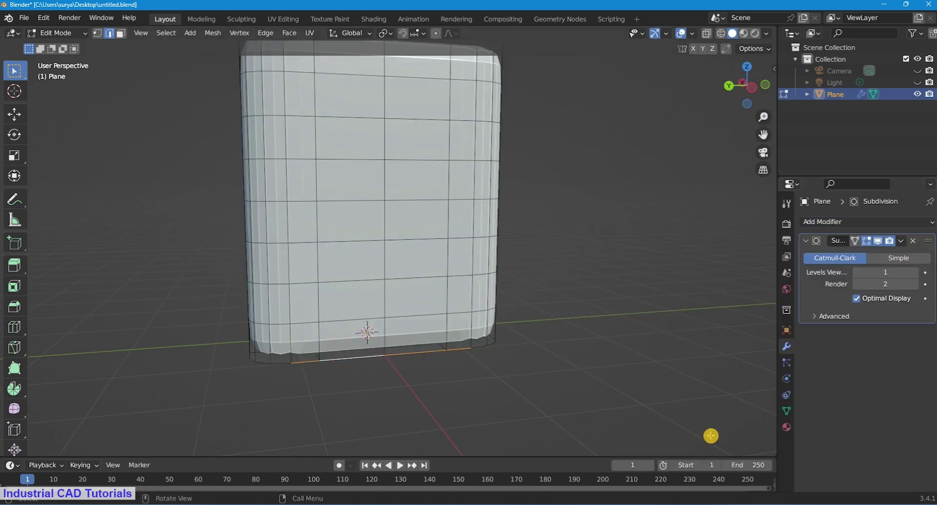
{"action": "left_click", "coordinate": [874, 270]}
{"action": "type", "text": "2"}
{"action": "key", "text": "Return"}
{"action": "scroll", "coordinate": [559, 213], "scroll_direction": "down", "scroll_amount": 3}
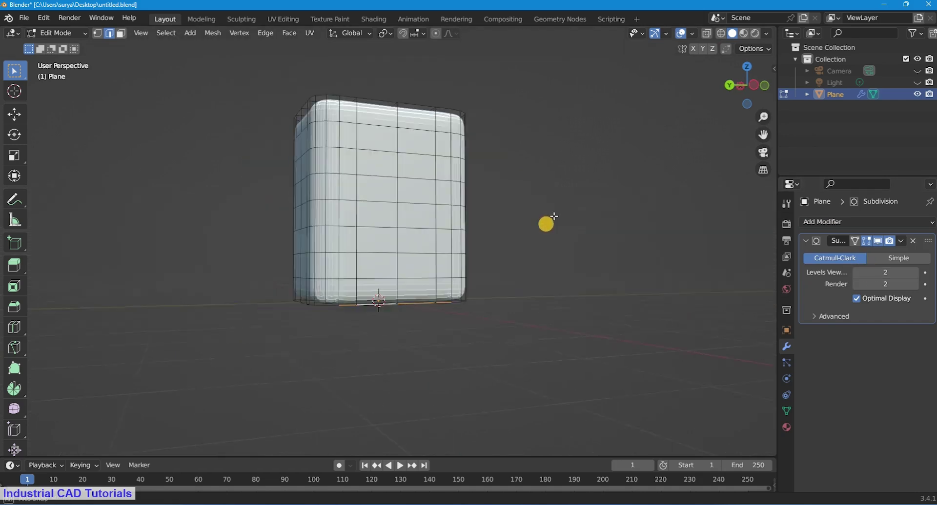
Shade the box smooth in Object Mode, then return to Edit Mode
{"action": "left_click", "coordinate": [57, 32]}
{"action": "left_click", "coordinate": [73, 42]}
{"action": "right_click", "coordinate": [365, 170]}
{"action": "left_click", "coordinate": [365, 169]}
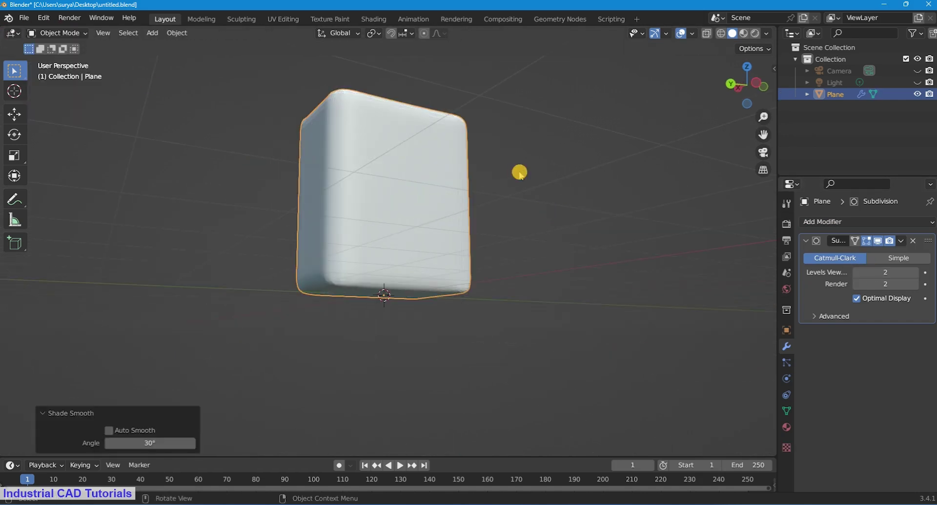
{"action": "left_click", "coordinate": [58, 33]}
{"action": "left_click", "coordinate": [73, 54]}
Add a supporting edge loop near the bottom of the box
{"action": "scroll", "coordinate": [350, 307], "scroll_direction": "up", "scroll_amount": 3}
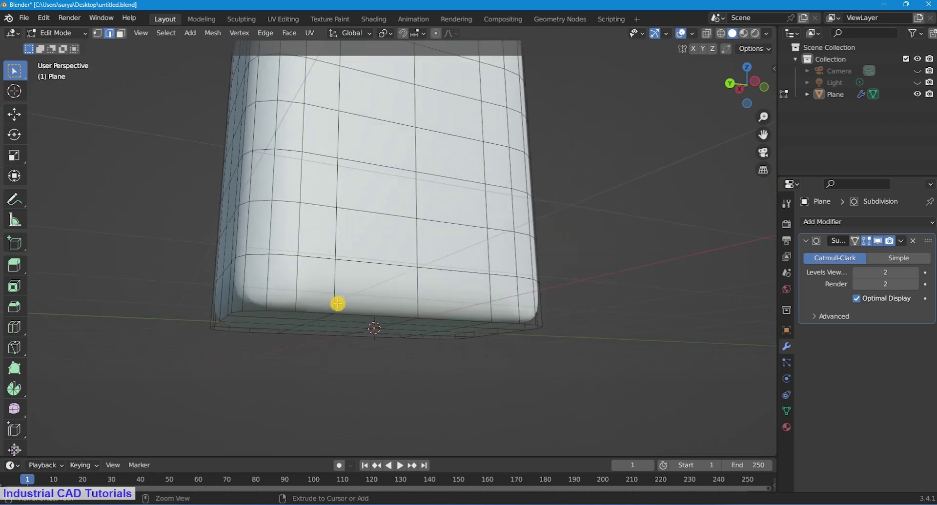
{"action": "key", "text": "ctrl+r"}
{"action": "left_click", "coordinate": [337, 303]}
{"action": "left_click", "coordinate": [358, 321]}
{"action": "left_click", "coordinate": [672, 347]}
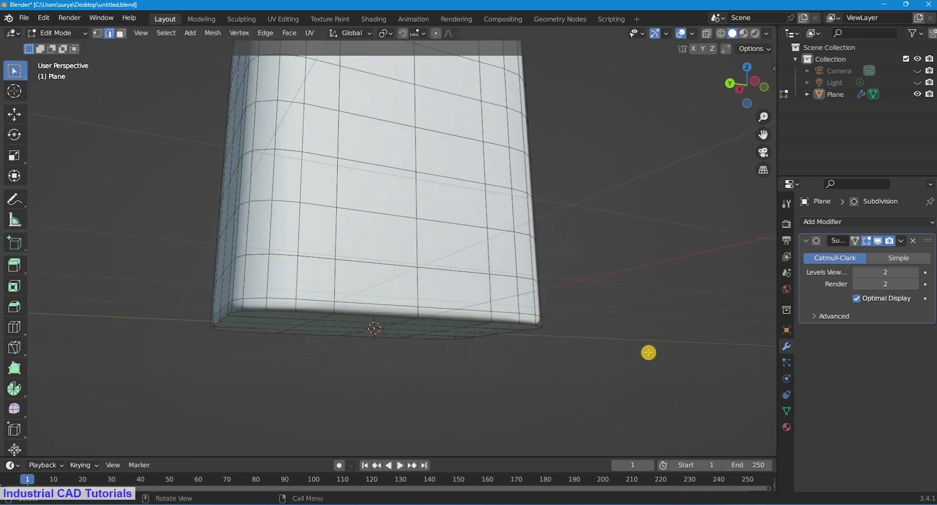
{"action": "middle_click_drag", "start_coordinate": [647, 353], "coordinate": [537, 280]}
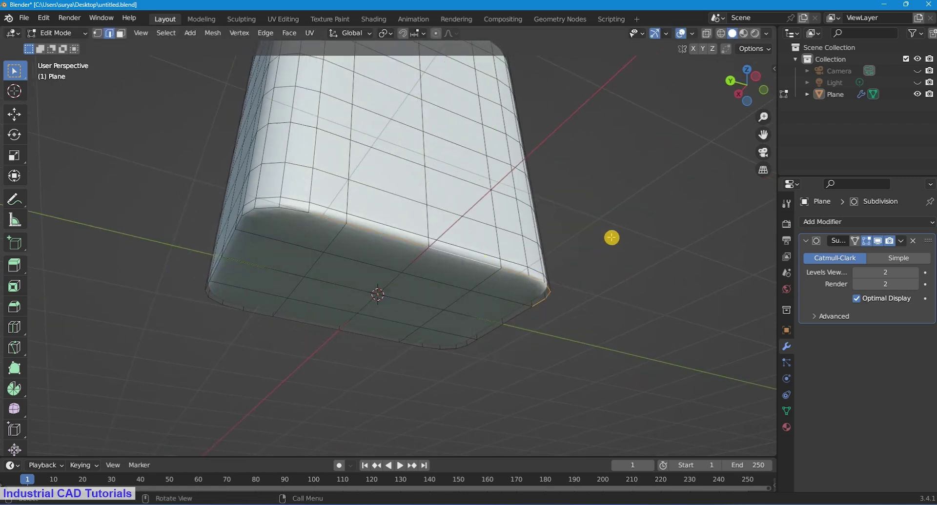
{"action": "middle_click_drag", "start_coordinate": [220, 265], "coordinate": [415, 272]}
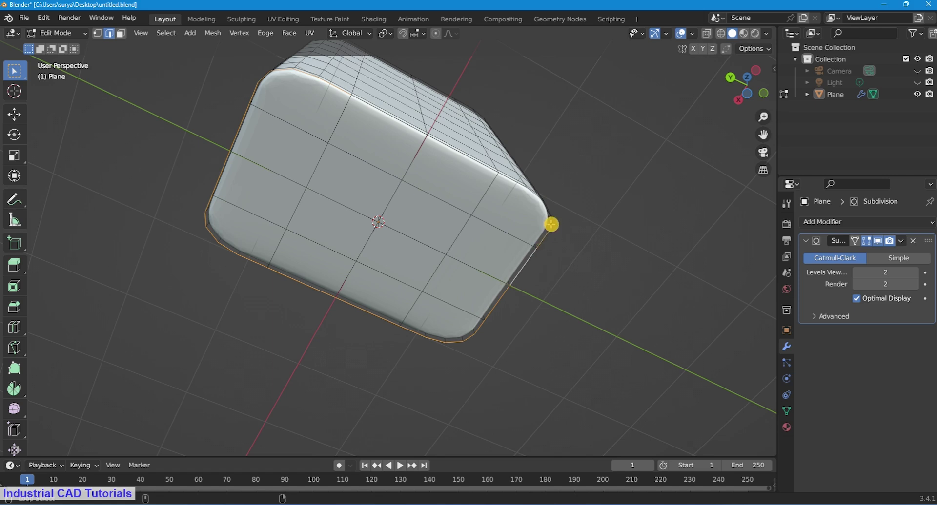
{"action": "middle_click_drag", "start_coordinate": [551, 225], "coordinate": [542, 247]}
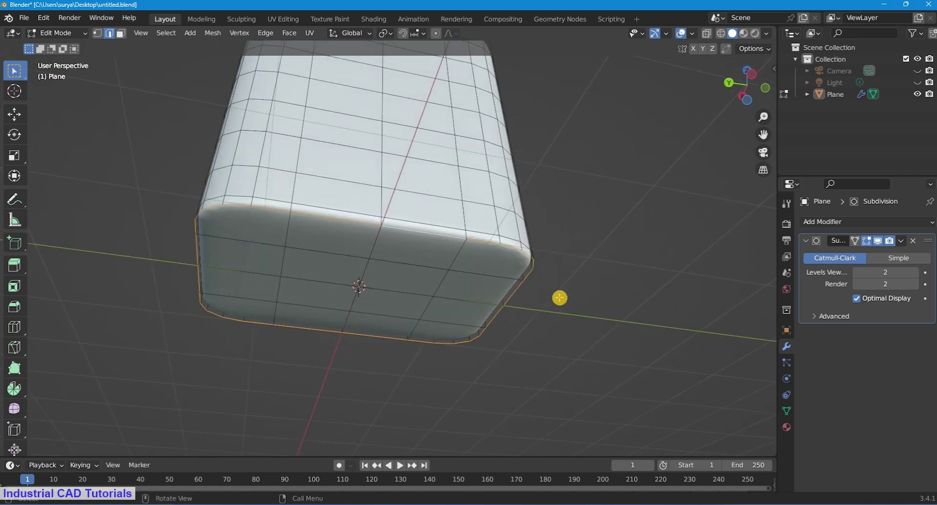
Bevel the bottom edge loop at 0.0584 m with 3 segments, checking the result in Object Mode
{"action": "key", "text": "ctrl+b"}
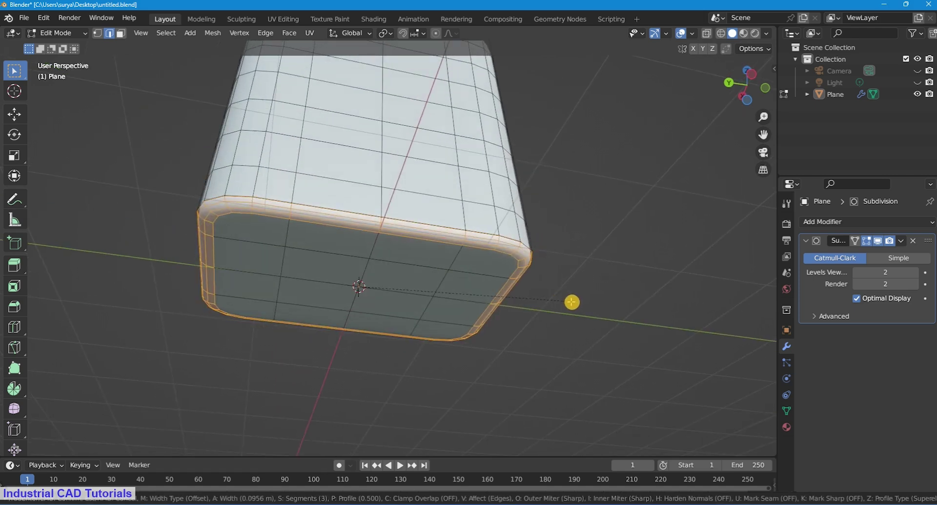
{"action": "left_click", "coordinate": [567, 302]}
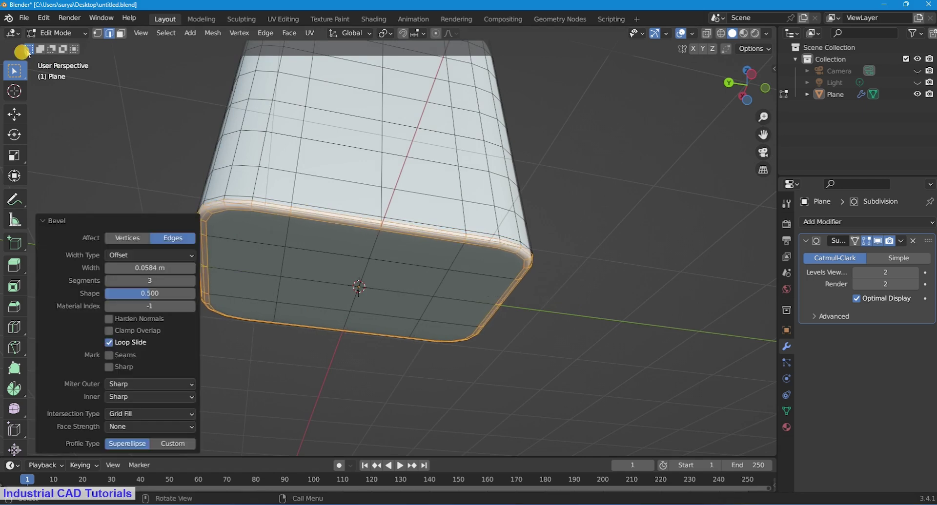
{"action": "left_click", "coordinate": [56, 33]}
{"action": "left_click", "coordinate": [61, 41]}
{"action": "mouse_move", "coordinate": [478, 145]}
{"action": "middle_mouse_down"}
{"action": "mouse_move", "coordinate": [564, 203]}
{"action": "mouse_move", "coordinate": [536, 264]}
{"action": "mouse_move", "coordinate": [546, 193]}
{"action": "middle_mouse_up"}
{"action": "left_click", "coordinate": [61, 33]}
{"action": "left_click", "coordinate": [59, 58]}
{"action": "mouse_move", "coordinate": [416, 222]}
{"action": "middle_mouse_down"}
{"action": "mouse_move", "coordinate": [464, 232]}
{"action": "mouse_move", "coordinate": [581, 153]}
{"action": "mouse_move", "coordinate": [555, 188]}
{"action": "mouse_move", "coordinate": [564, 127]}
{"action": "mouse_move", "coordinate": [558, 234]}
{"action": "mouse_move", "coordinate": [520, 261]}
{"action": "mouse_move", "coordinate": [541, 268]}
{"action": "mouse_move", "coordinate": [165, 42]}
{"action": "middle_mouse_up"}
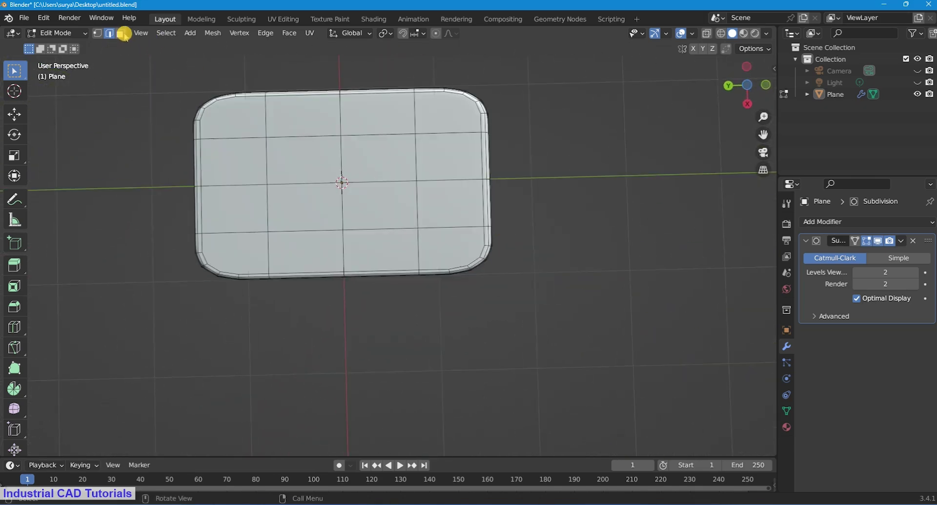
Select all the bottom faces in face mode and inset them
{"action": "left_click", "coordinate": [124, 34]}
{"action": "left_click_drag", "start_coordinate": [452, 244], "coordinate": [386, 200]}
{"action": "mouse_move", "coordinate": [429, 151]}
{"action": "left_mouse_down", "text": "shift"}
{"action": "mouse_move", "coordinate": [345, 226]}
{"action": "mouse_move", "coordinate": [280, 193]}
{"action": "mouse_move", "coordinate": [222, 110]}
{"action": "left_mouse_up", "text": "shift"}
{"action": "left_click_drag", "start_coordinate": [322, 260], "coordinate": [249, 230], "text": "shift"}
{"action": "key", "text": "i"}
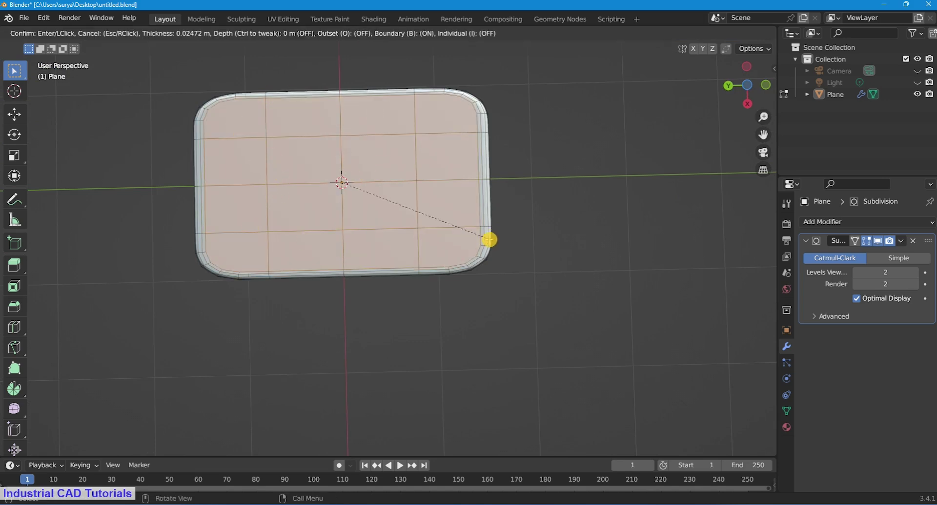
{"action": "left_click", "coordinate": [488, 245]}
Extrude the inset faces along their normals, pushing them in 0.062 m
{"action": "key", "text": "alt+e"}
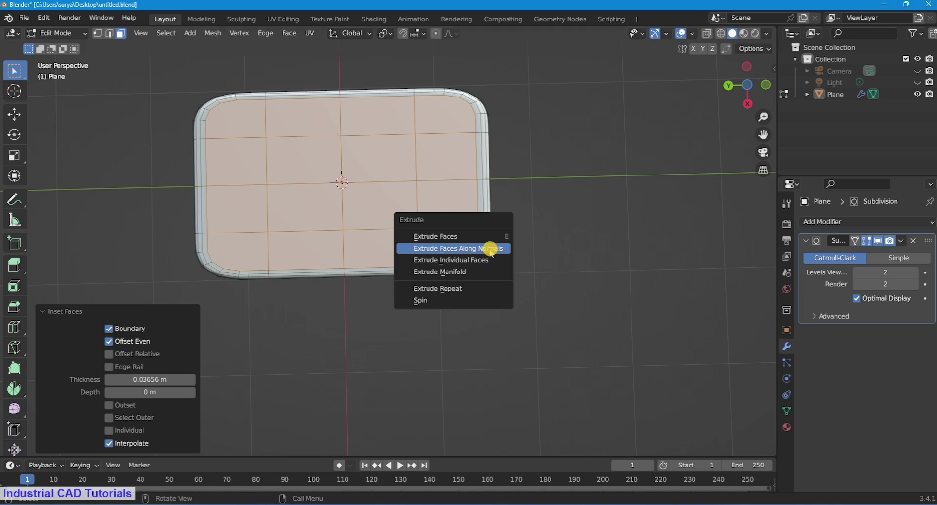
{"action": "left_click", "coordinate": [490, 250]}
{"action": "left_click", "coordinate": [491, 256]}
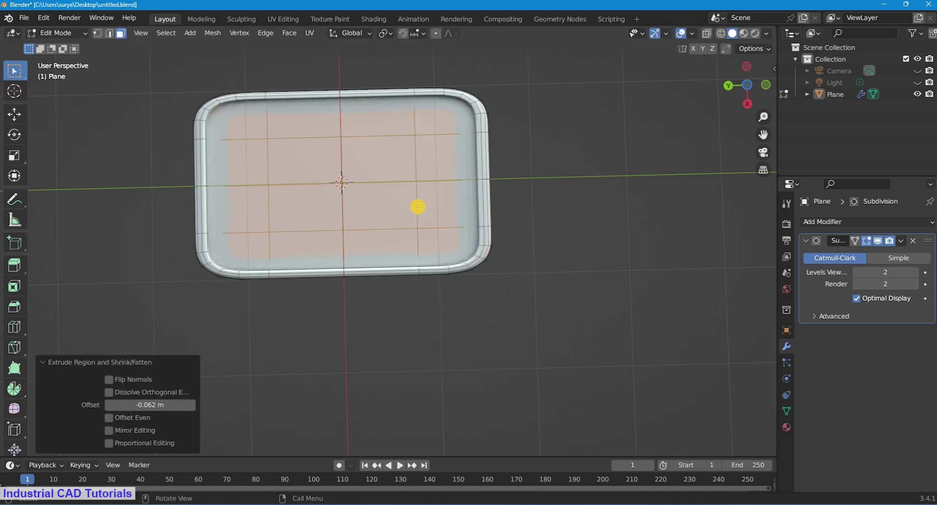
{"action": "middle_click_drag", "start_coordinate": [417, 207], "coordinate": [427, 210]}
Inset the selected faces again to form a rim
{"action": "key", "text": "i"}
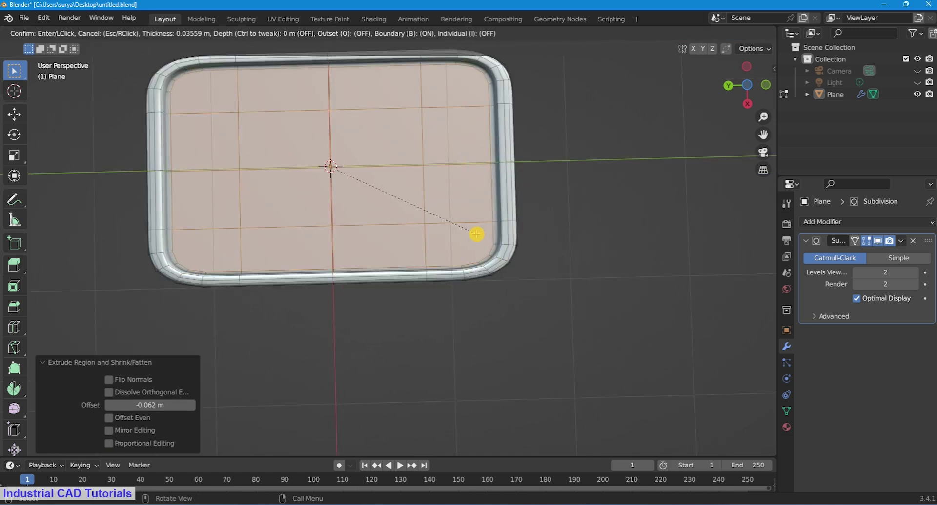
{"action": "left_click", "coordinate": [476, 234]}
{"action": "left_click", "coordinate": [73, 33]}
{"action": "left_click", "coordinate": [78, 46]}
{"action": "left_click", "coordinate": [73, 32]}
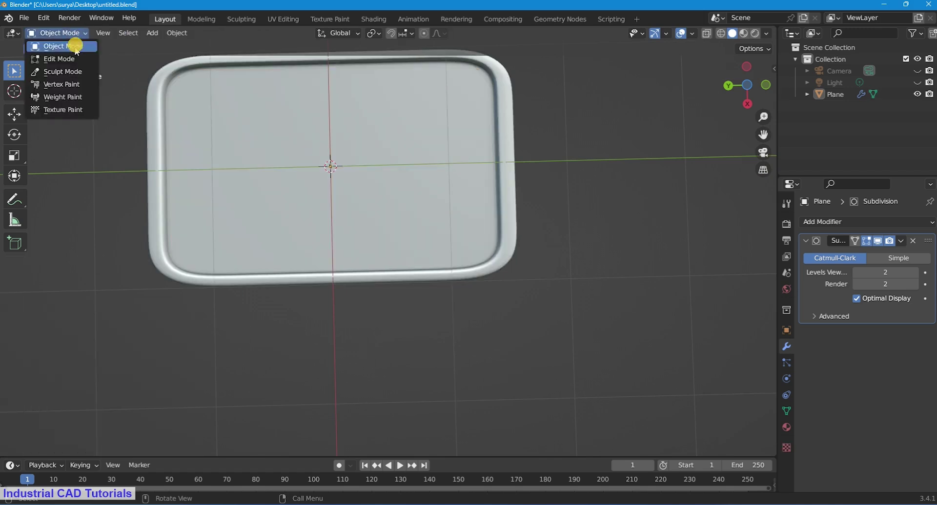
{"action": "left_click", "coordinate": [61, 58]}
Add a supporting loop cut on the rim edge ring and review it in Object Mode
{"action": "scroll", "coordinate": [193, 117], "scroll_direction": "up", "scroll_amount": 3}
{"action": "key", "text": "ctrl+r"}
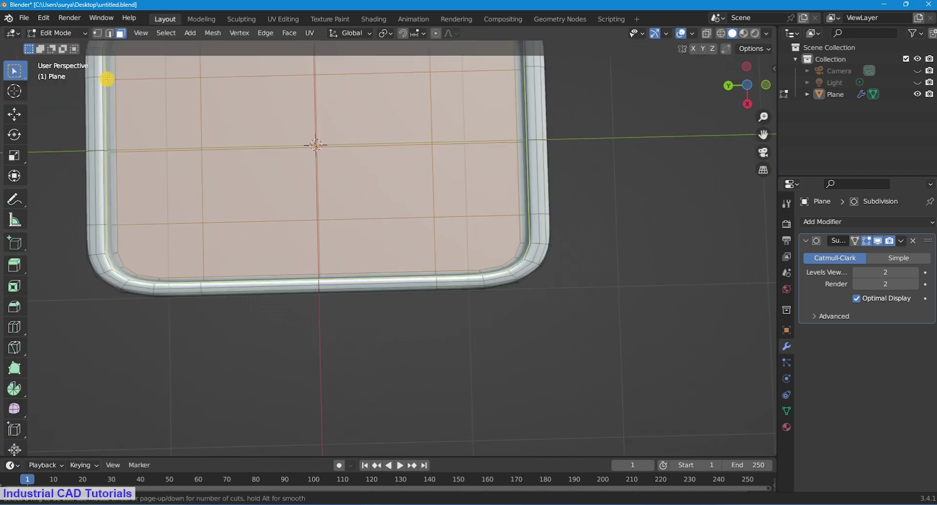
{"action": "left_click", "coordinate": [107, 79]}
{"action": "left_click", "coordinate": [107, 79]}
{"action": "left_click", "coordinate": [57, 33]}
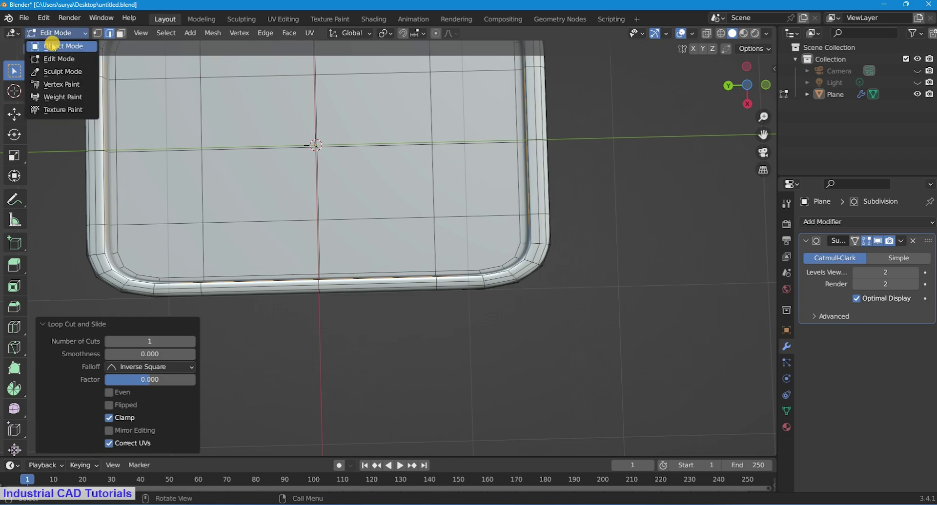
{"action": "left_click", "coordinate": [73, 44]}
{"action": "scroll", "coordinate": [525, 190], "scroll_direction": "down", "scroll_amount": 4}
{"action": "mouse_move", "coordinate": [524, 190]}
{"action": "middle_mouse_down"}
{"action": "mouse_move", "coordinate": [468, 272]}
{"action": "mouse_move", "coordinate": [451, 188]}
{"action": "mouse_move", "coordinate": [489, 121]}
{"action": "mouse_move", "coordinate": [414, 264]}
{"action": "mouse_move", "coordinate": [505, 155]}
{"action": "mouse_move", "coordinate": [380, 234]}
{"action": "mouse_move", "coordinate": [397, 215]}
{"action": "middle_mouse_up"}
{"action": "left_click", "coordinate": [57, 34]}
{"action": "left_click", "coordinate": [52, 59]}
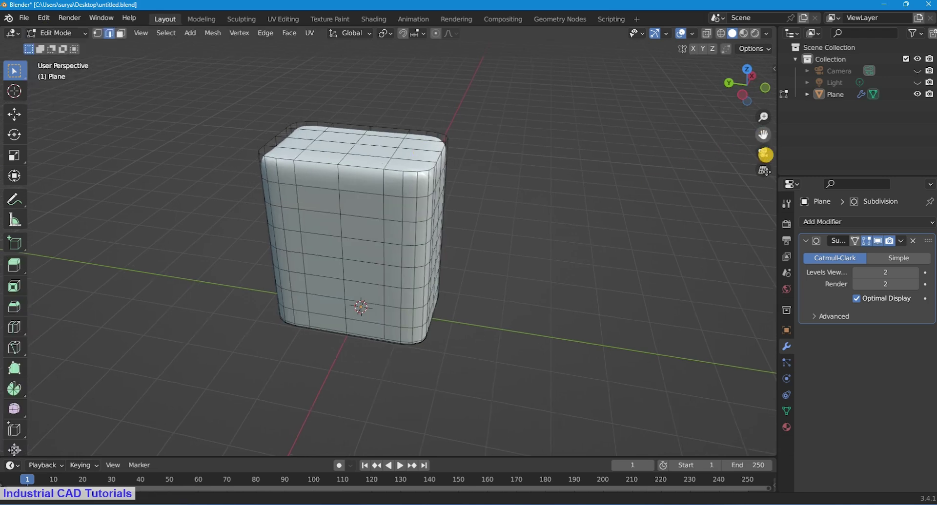
Select all the top faces and inset them by 0.1072 m
{"action": "scroll", "coordinate": [462, 255], "scroll_direction": "up", "scroll_amount": 3}
{"action": "left_click", "coordinate": [120, 33]}
{"action": "mouse_move", "coordinate": [443, 211]}
{"action": "left_mouse_down"}
{"action": "mouse_move", "coordinate": [449, 236]}
{"action": "mouse_move", "coordinate": [375, 223]}
{"action": "left_mouse_up"}
{"action": "left_click", "coordinate": [234, 222], "text": "shift"}
{"action": "left_click", "coordinate": [320, 177], "text": "shift"}
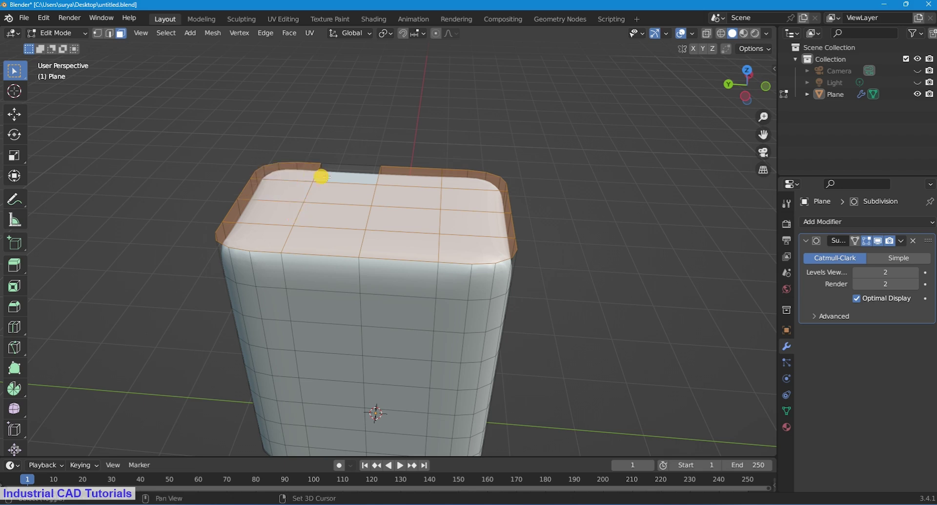
{"action": "left_click", "coordinate": [346, 175], "text": "shift"}
{"action": "key", "text": "i"}
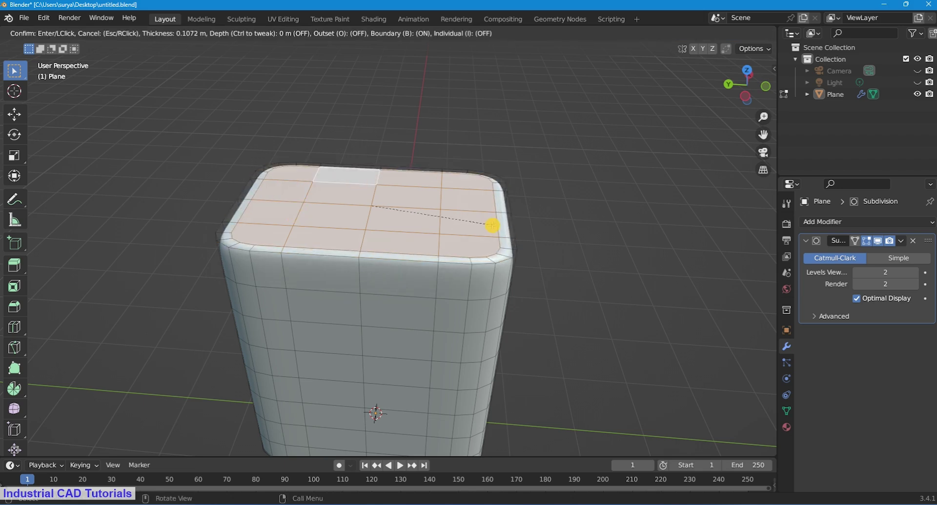
{"action": "left_click", "coordinate": [503, 230]}
Add an edge loop around the sides and slide it up near the top edge
{"action": "middle_click_drag", "start_coordinate": [502, 184], "coordinate": [462, 197]}
{"action": "key", "text": "ctrl+r"}
{"action": "left_click", "coordinate": [469, 195]}
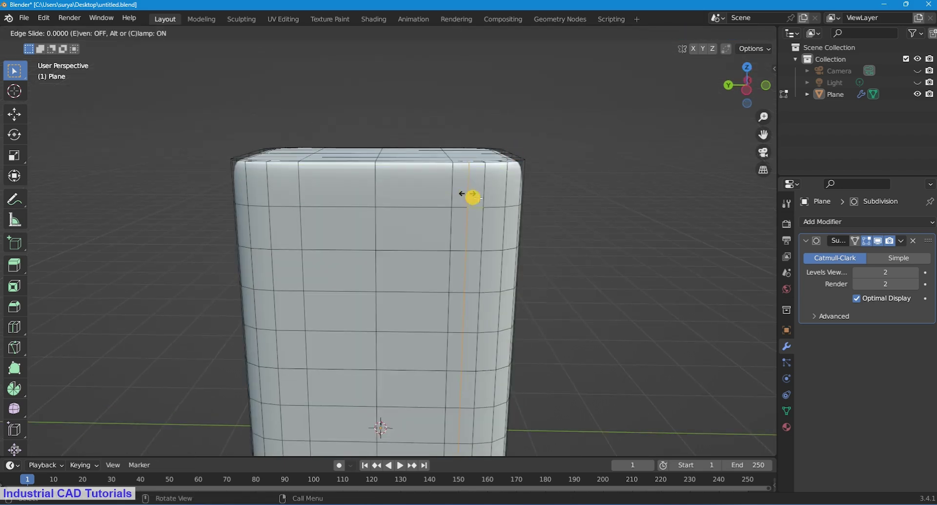
{"action": "right_click", "coordinate": [561, 179]}
{"action": "key", "text": "ctrl+z"}
{"action": "key", "text": "ctrl+r"}
{"action": "left_click", "coordinate": [520, 188]}
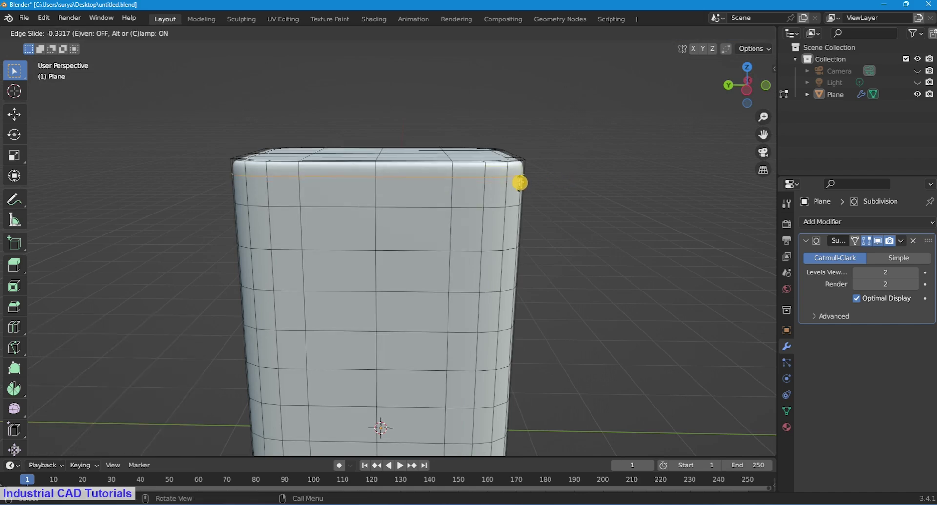
{"action": "left_click", "coordinate": [585, 137]}
{"action": "middle_click_drag", "start_coordinate": [585, 137], "coordinate": [554, 190]}
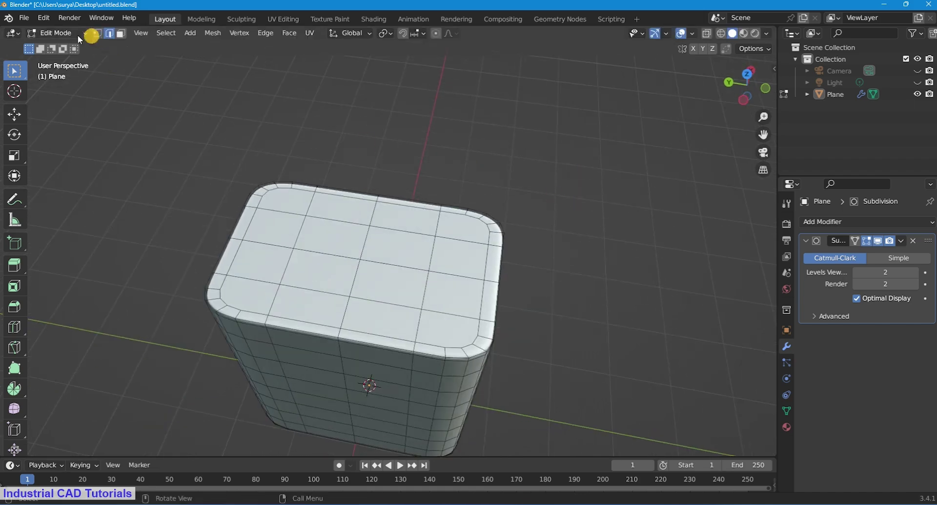
{"action": "left_click", "coordinate": [56, 32]}
{"action": "left_click", "coordinate": [46, 35]}
{"action": "scroll", "coordinate": [473, 171], "scroll_direction": "up", "scroll_amount": 4}
{"action": "mouse_move", "coordinate": [473, 171]}
{"action": "middle_mouse_down"}
{"action": "mouse_move", "coordinate": [448, 188]}
{"action": "mouse_move", "coordinate": [458, 166]}
{"action": "middle_mouse_up"}
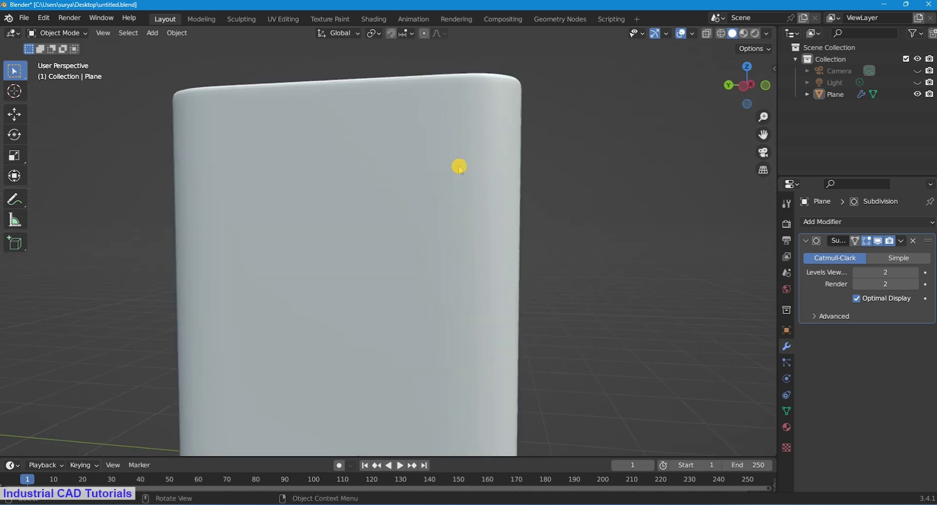
Apply smooth shading to the box object
{"action": "left_click", "coordinate": [458, 165]}
{"action": "right_click", "coordinate": [458, 164]}
{"action": "left_click", "coordinate": [453, 163]}
{"action": "left_click", "coordinate": [533, 154]}
{"action": "scroll", "coordinate": [493, 204], "scroll_direction": "down", "scroll_amount": 5}
{"action": "mouse_move", "coordinate": [493, 204]}
{"action": "middle_mouse_down"}
{"action": "mouse_move", "coordinate": [412, 191]}
{"action": "mouse_move", "coordinate": [452, 151]}
{"action": "mouse_move", "coordinate": [397, 199]}
{"action": "mouse_move", "coordinate": [406, 266]}
{"action": "middle_mouse_up"}
{"action": "scroll", "coordinate": [432, 163], "scroll_direction": "down", "scroll_amount": 3}
{"action": "scroll", "coordinate": [401, 257], "scroll_direction": "down", "scroll_amount": 3}
{"action": "scroll", "coordinate": [397, 261], "scroll_direction": "up", "scroll_amount": 3}
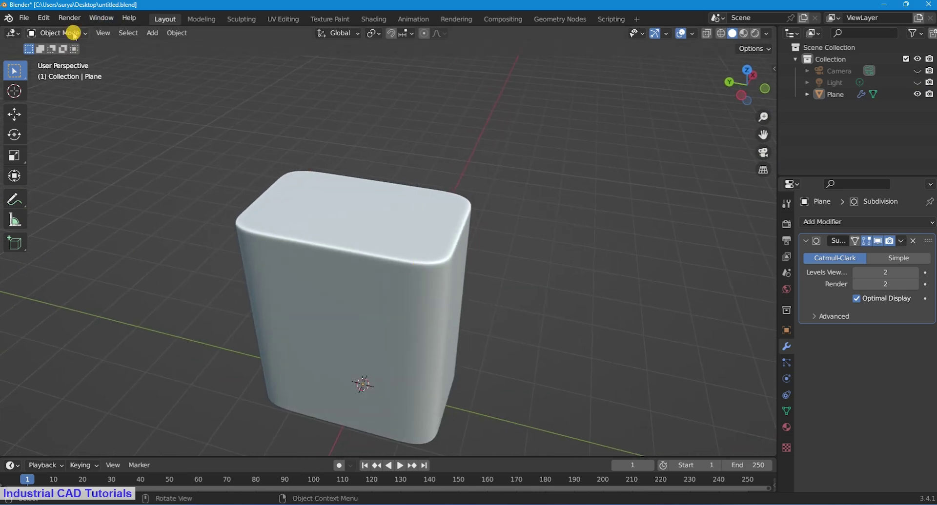
In vertex mode, knife two new cuts across the top of the box
{"action": "left_click", "coordinate": [73, 33]}
{"action": "left_click", "coordinate": [74, 59]}
{"action": "scroll", "coordinate": [373, 200], "scroll_direction": "up", "scroll_amount": 3}
{"action": "mouse_move", "coordinate": [374, 200]}
{"action": "middle_mouse_down"}
{"action": "mouse_move", "coordinate": [462, 233]}
{"action": "mouse_move", "coordinate": [459, 258]}
{"action": "middle_mouse_up"}
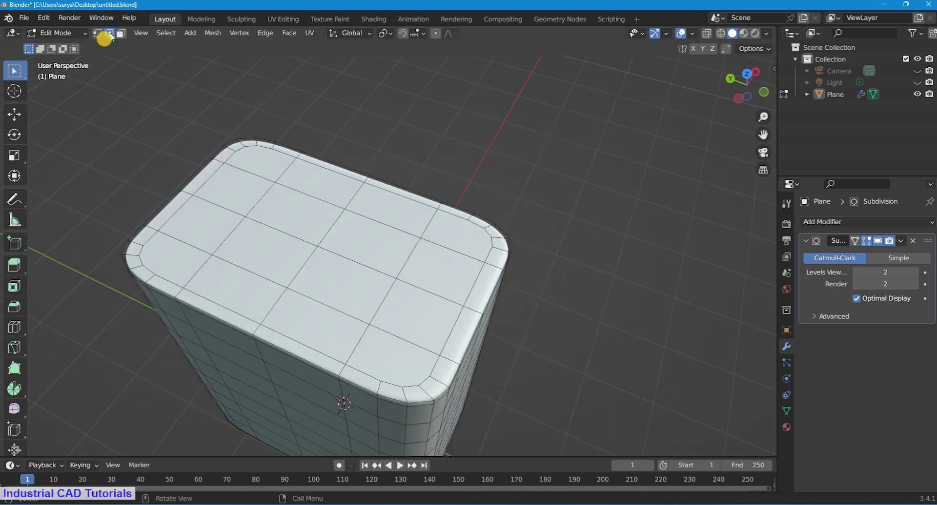
{"action": "left_click", "coordinate": [97, 33]}
{"action": "mouse_move", "coordinate": [623, 241]}
{"action": "middle_mouse_down"}
{"action": "mouse_move", "coordinate": [632, 214]}
{"action": "mouse_move", "coordinate": [732, 161]}
{"action": "mouse_move", "coordinate": [766, 91]}
{"action": "mouse_move", "coordinate": [533, 211]}
{"action": "middle_mouse_up"}
{"action": "key", "text": "k"}
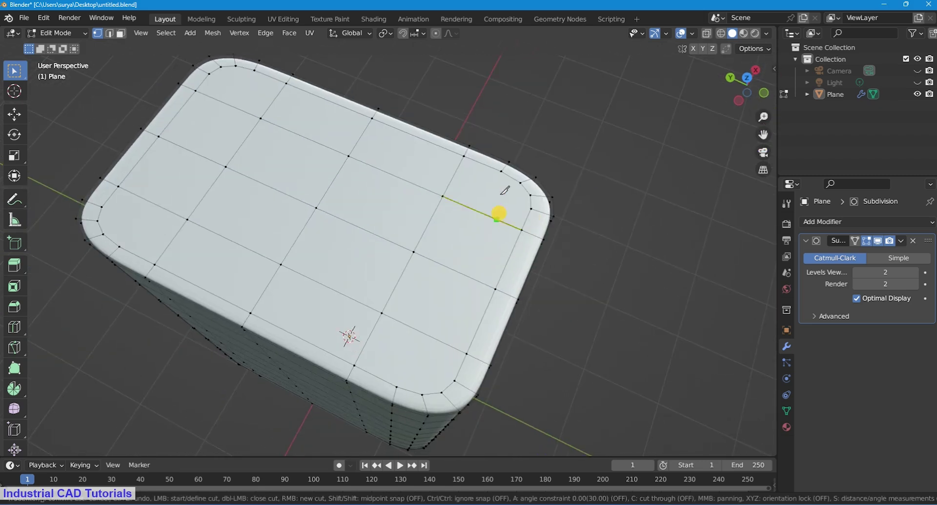
{"action": "key", "text": "Return"}
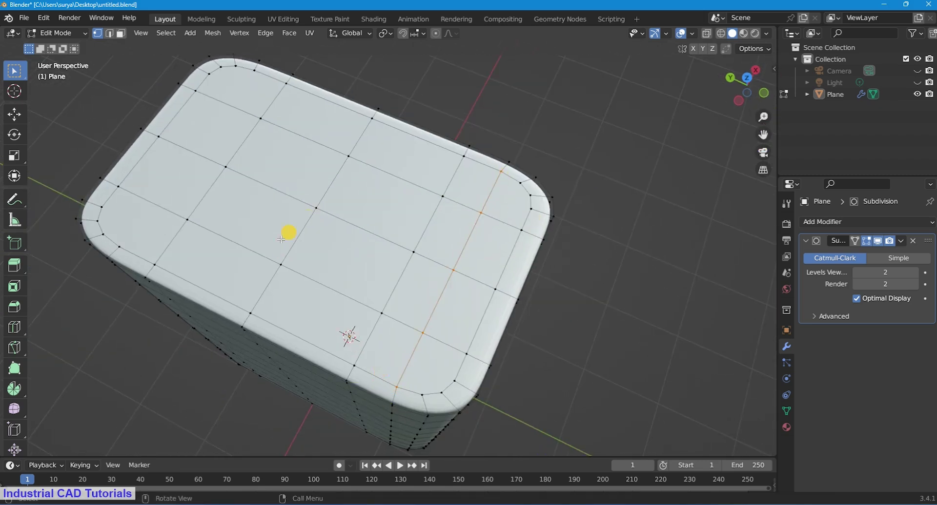
{"action": "key", "text": "k"}
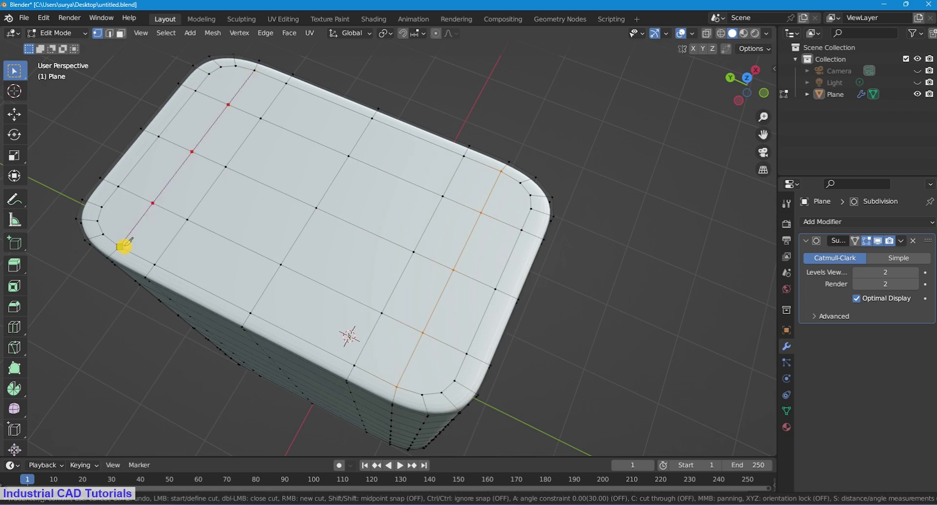
{"action": "key", "text": "Escape"}
{"action": "mouse_move", "coordinate": [644, 75]}
{"action": "middle_mouse_down"}
{"action": "mouse_move", "coordinate": [571, 201]}
{"action": "mouse_move", "coordinate": [341, 201]}
{"action": "middle_mouse_up"}
Add two centred vertical loop cuts through the box
{"action": "key", "text": "ctrl+r"}
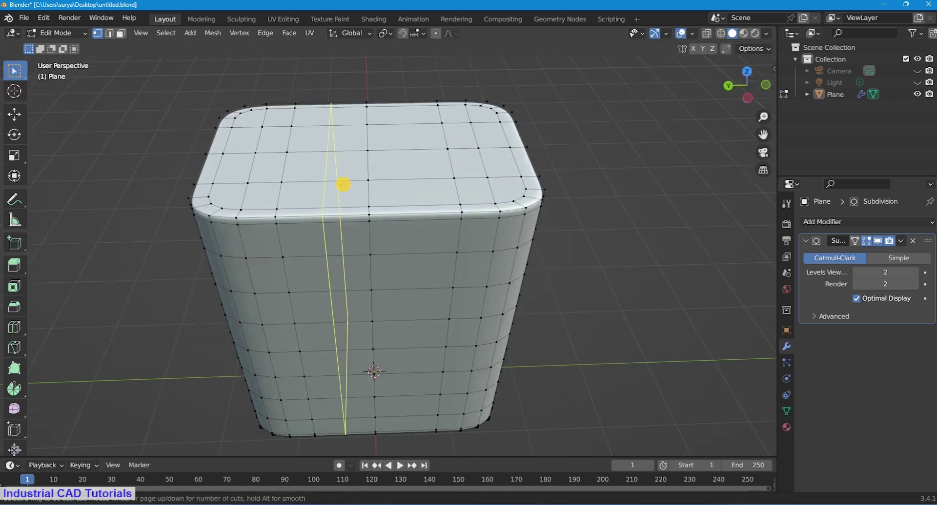
{"action": "left_click", "coordinate": [343, 184]}
{"action": "right_click", "coordinate": [625, 132]}
{"action": "key", "text": "ctrl+r"}
{"action": "left_click", "coordinate": [480, 155]}
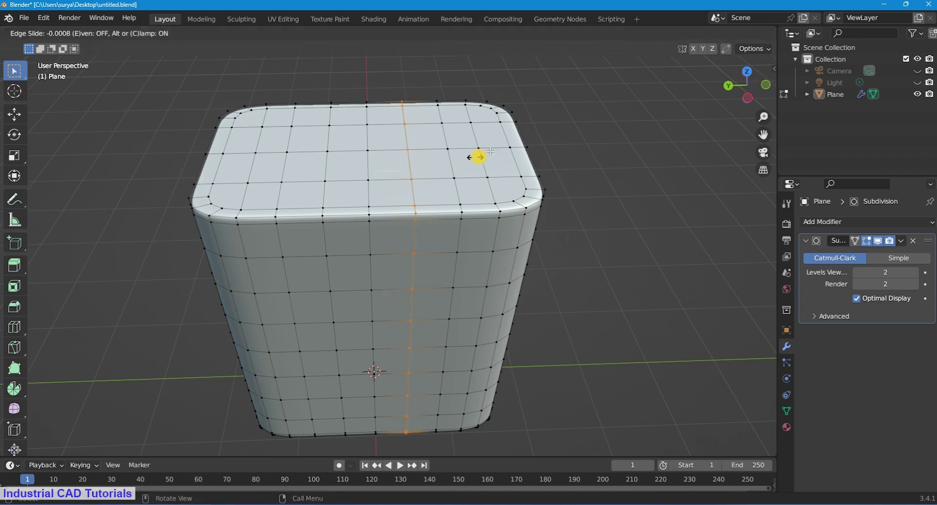
{"action": "right_click", "coordinate": [490, 152]}
{"action": "left_click", "coordinate": [735, 144]}
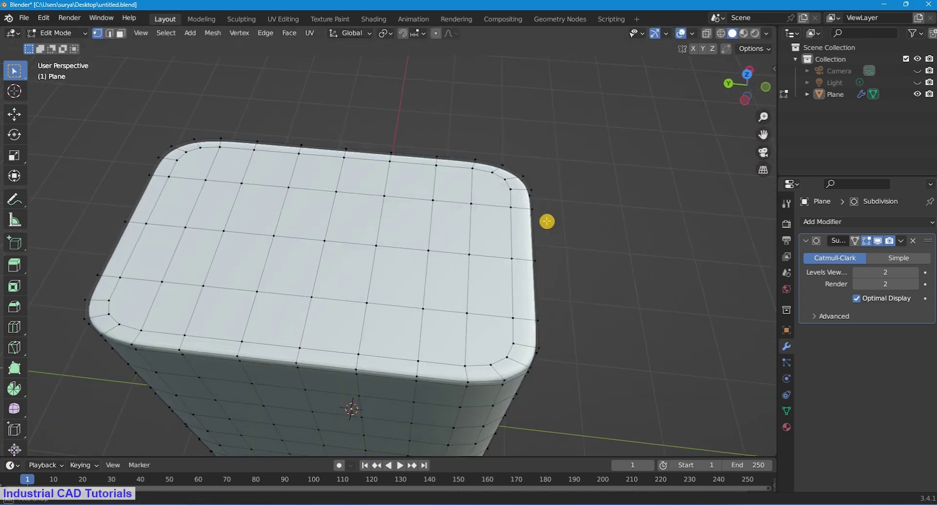
{"action": "left_click_drag", "start_coordinate": [764, 137], "coordinate": [542, 217]}
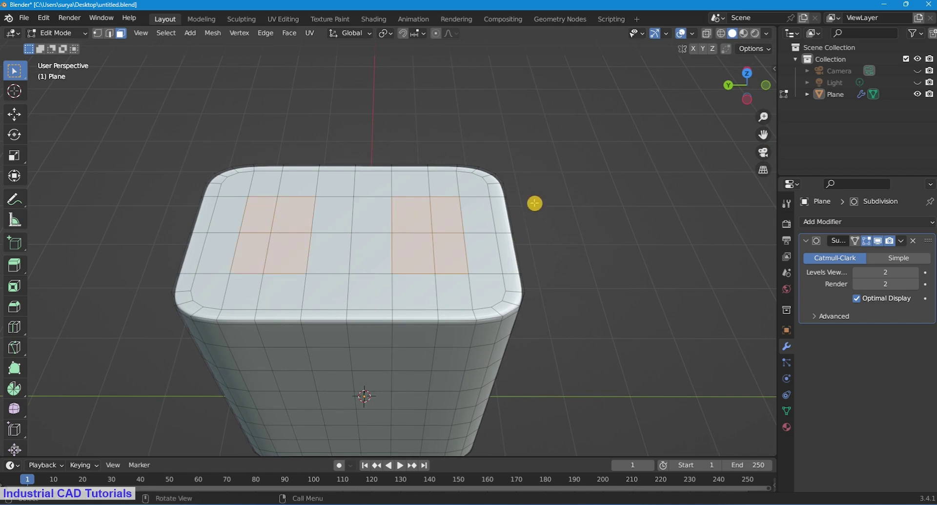
In edge select, move two vertical edge loops outward along Y, one after the other
{"action": "left_click", "coordinate": [109, 33]}
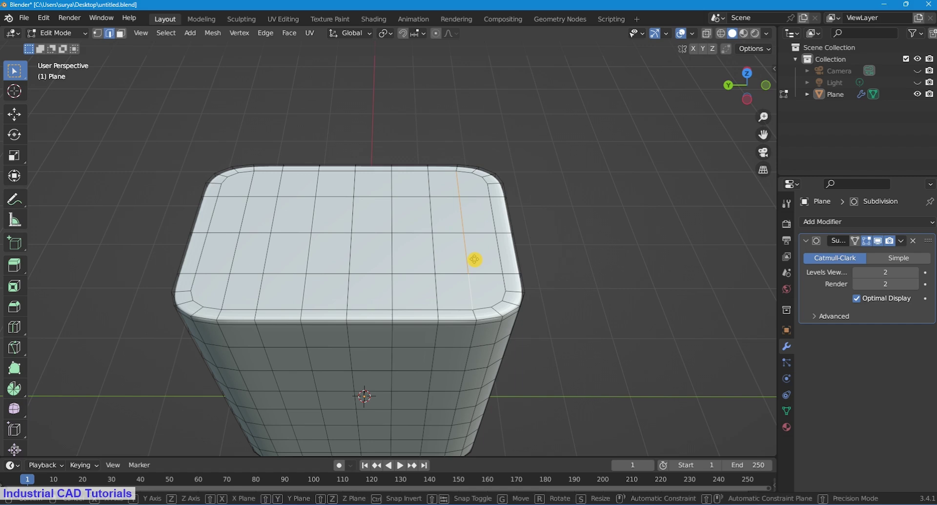
{"action": "key", "text": "g"}
{"action": "key", "text": "x"}
{"action": "key", "text": "y"}
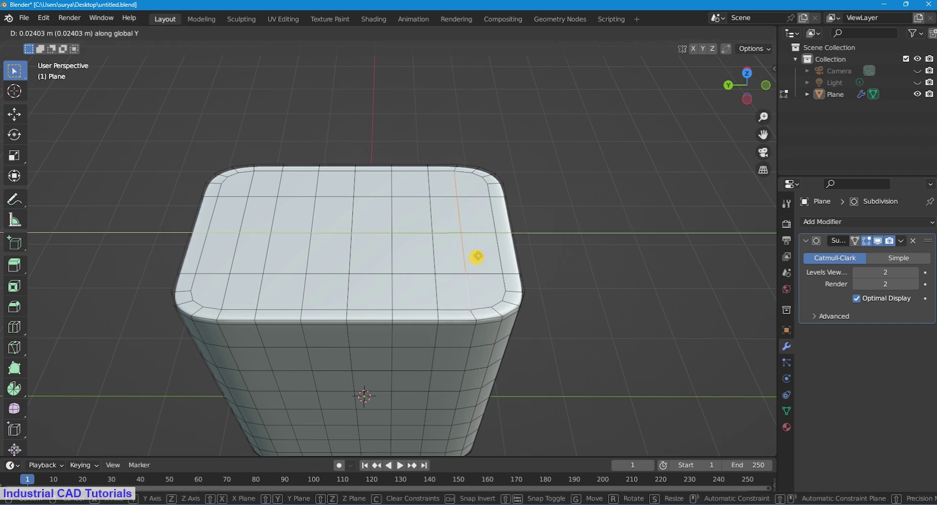
{"action": "left_click", "coordinate": [480, 256]}
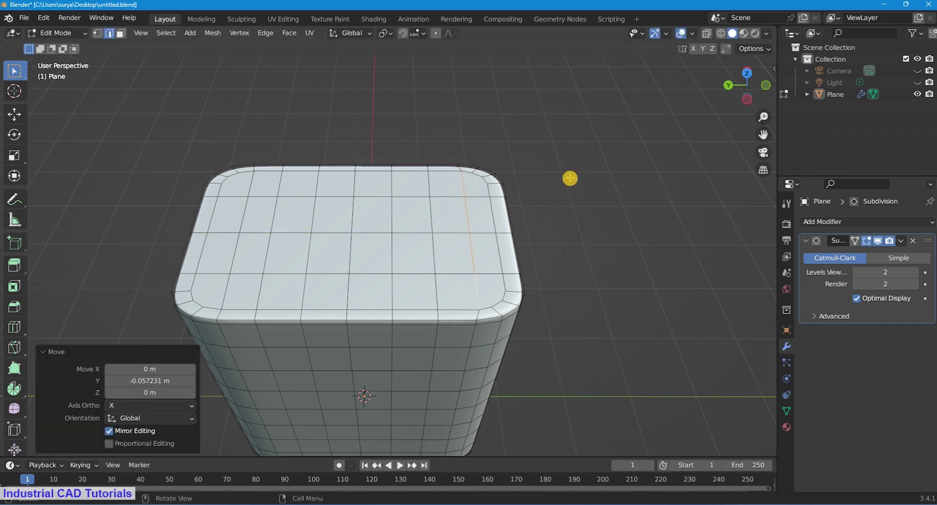
{"action": "left_click", "coordinate": [569, 178]}
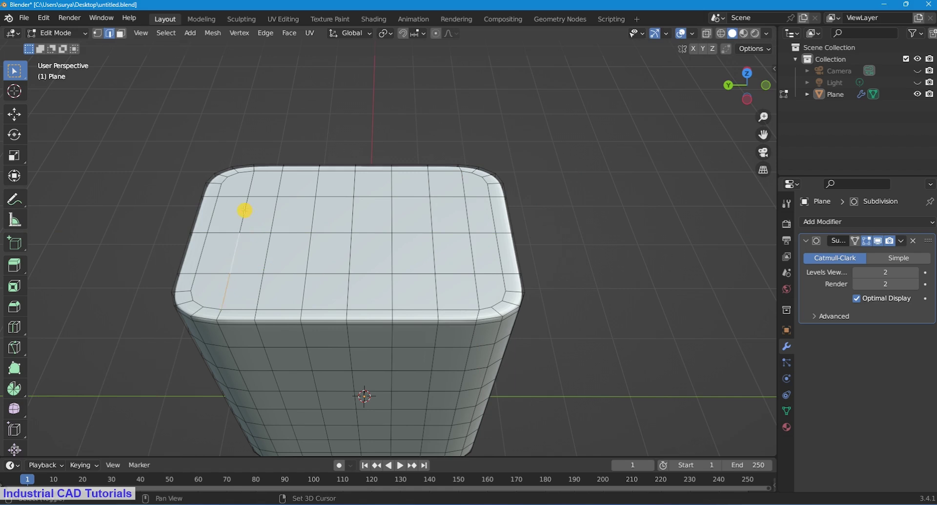
{"action": "key", "text": "g"}
{"action": "key", "text": "x"}
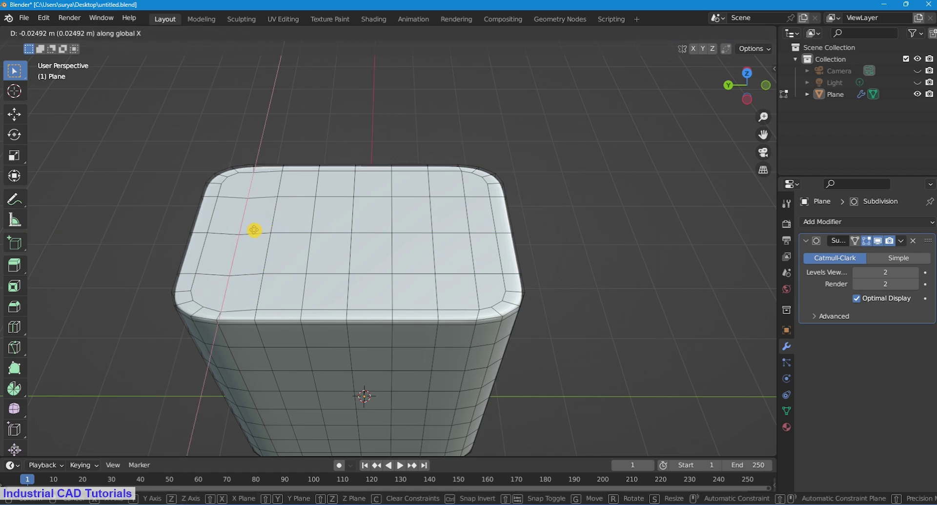
{"action": "key", "text": "y"}
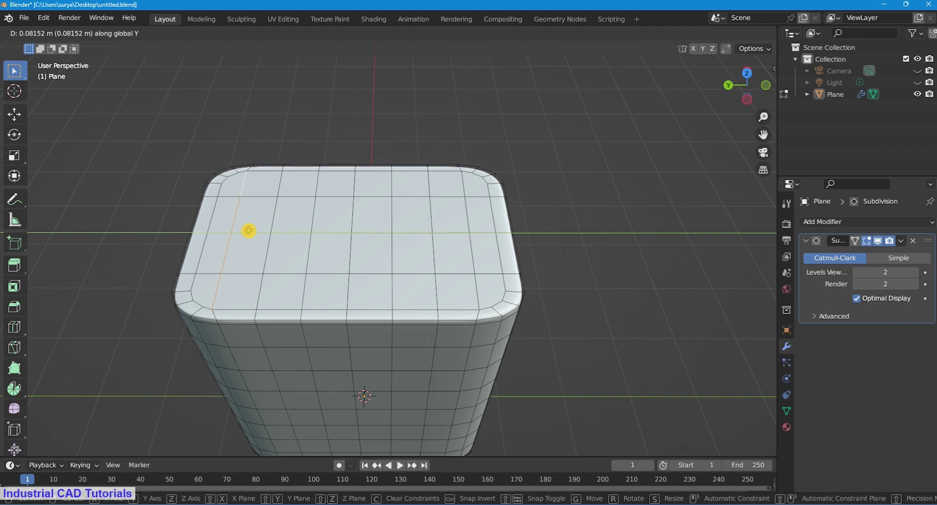
{"action": "left_click", "coordinate": [250, 231]}
{"action": "left_click", "coordinate": [621, 117]}
{"action": "middle_click_drag", "start_coordinate": [621, 117], "coordinate": [589, 178]}
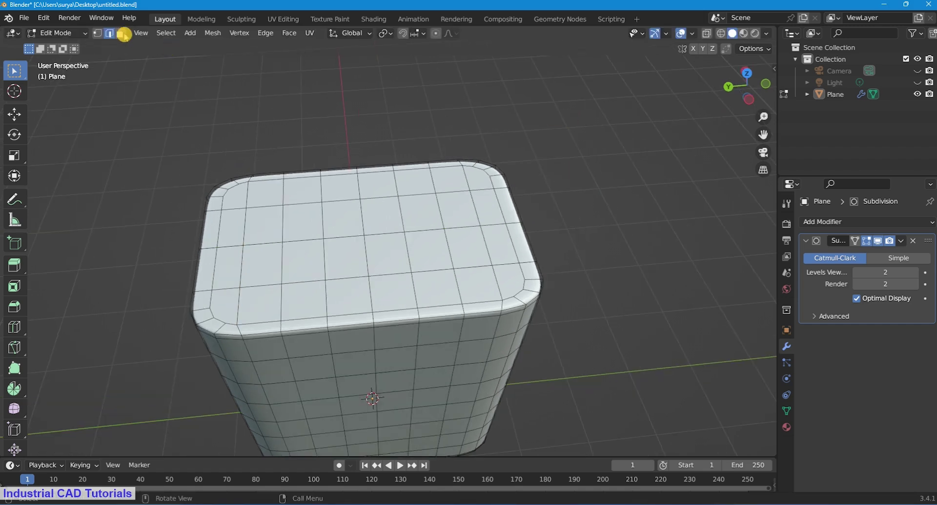
Scale the selected top edge loops outward by about 1.09 along Y
{"action": "left_click", "coordinate": [123, 34]}
{"action": "left_click_drag", "start_coordinate": [427, 209], "coordinate": [410, 205]}
{"action": "middle_click_drag", "start_coordinate": [409, 205], "coordinate": [501, 244]}
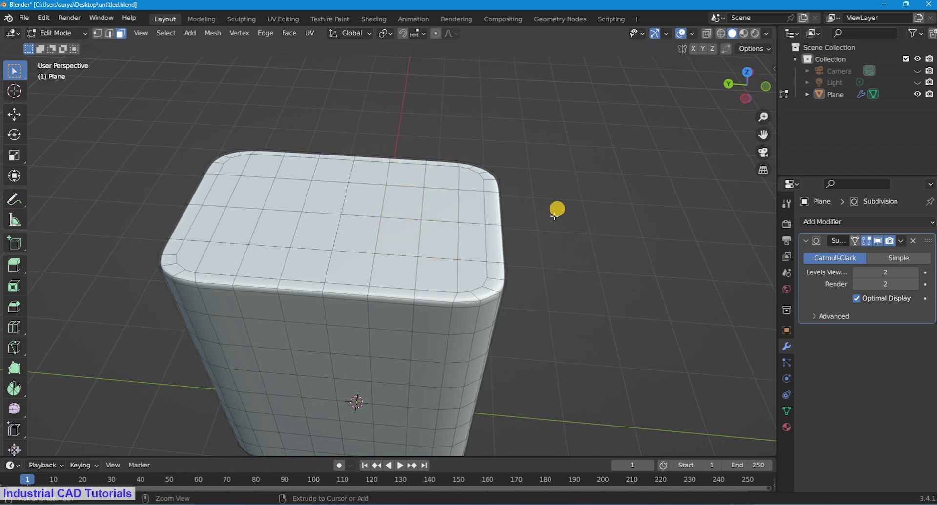
{"action": "key", "text": "2"}
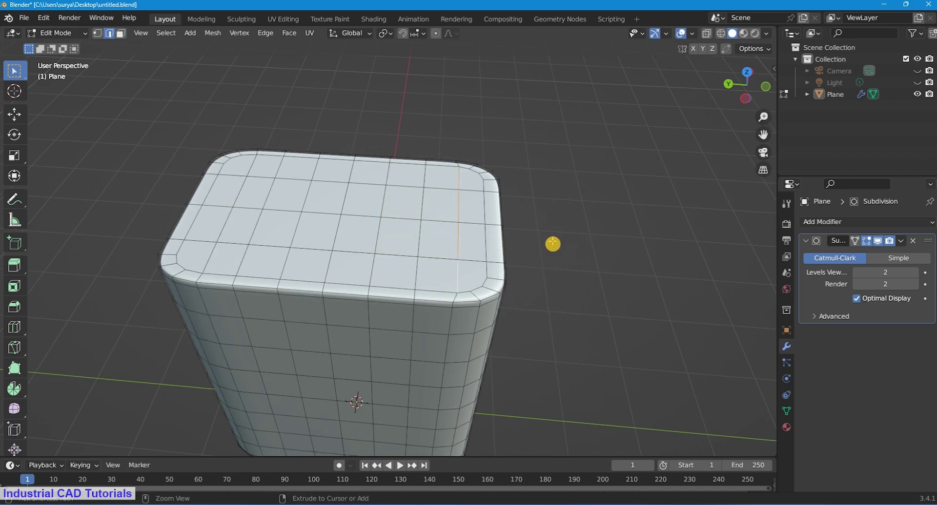
{"action": "middle_click_drag", "start_coordinate": [553, 233], "coordinate": [569, 226]}
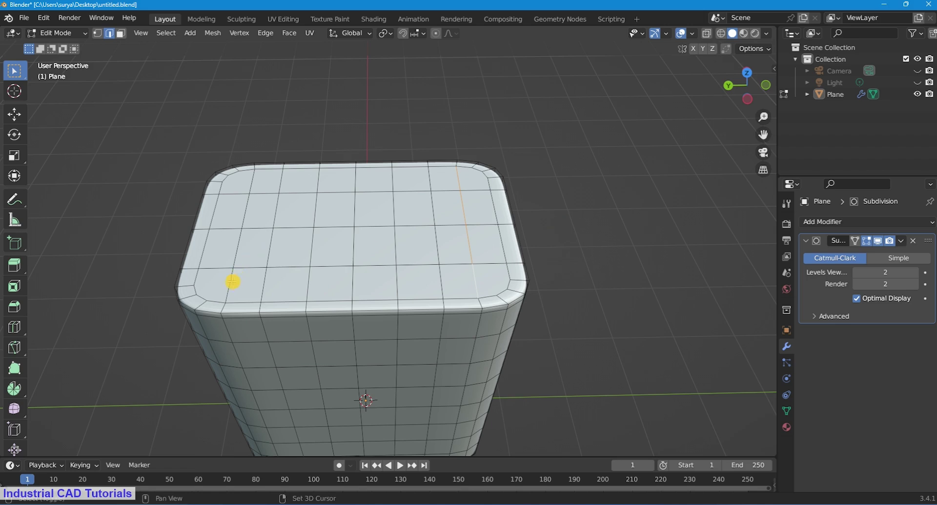
{"action": "scroll", "coordinate": [547, 191], "scroll_direction": "up", "scroll_amount": 2}
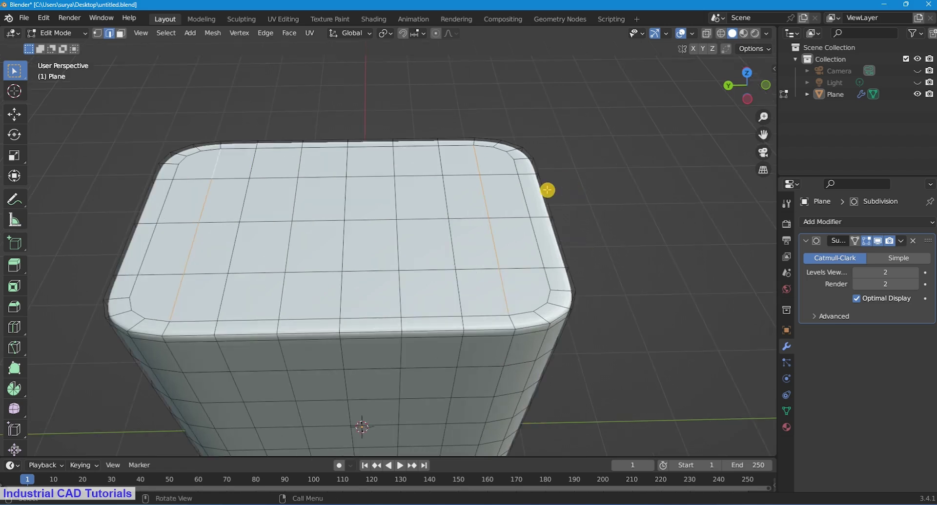
{"action": "key", "text": "s"}
{"action": "key", "text": "x"}
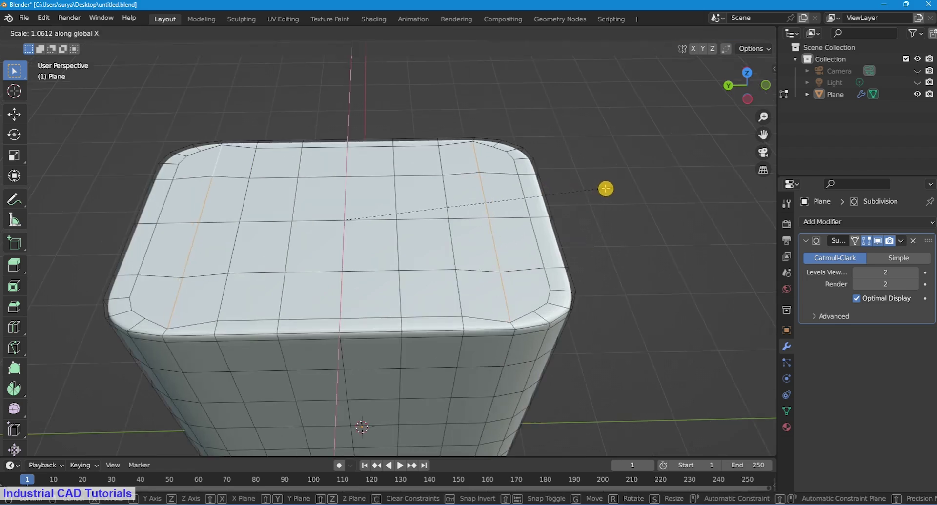
{"action": "key", "text": "y"}
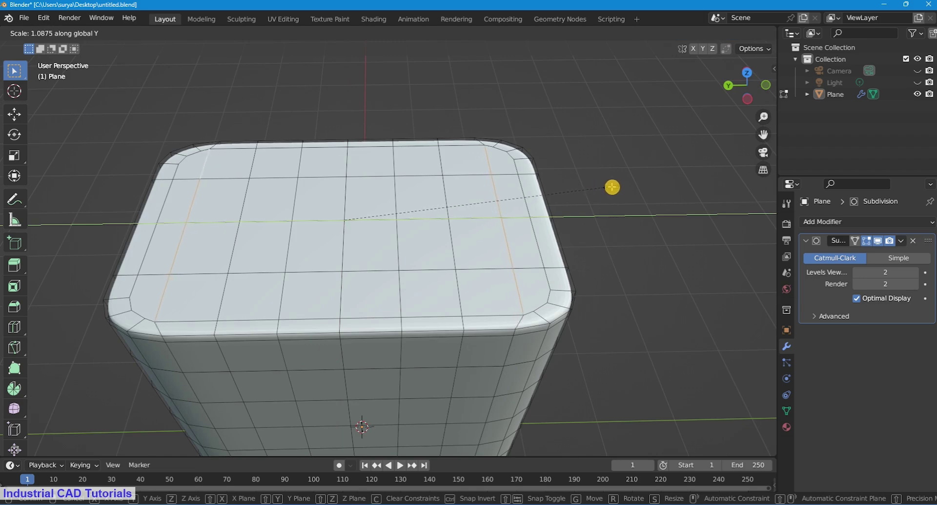
{"action": "left_click", "coordinate": [609, 188]}
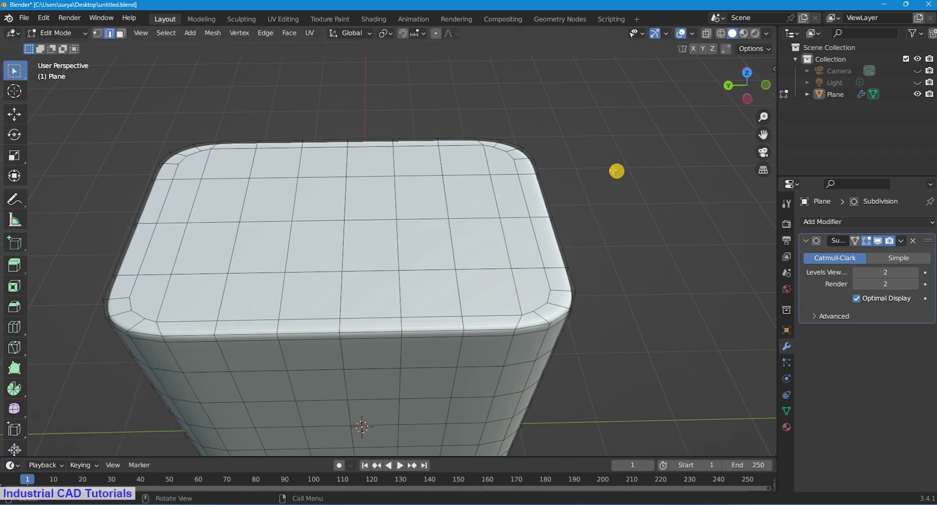
{"action": "scroll", "coordinate": [556, 215], "scroll_direction": "down", "scroll_amount": 2}
{"action": "left_click", "coordinate": [122, 33]}
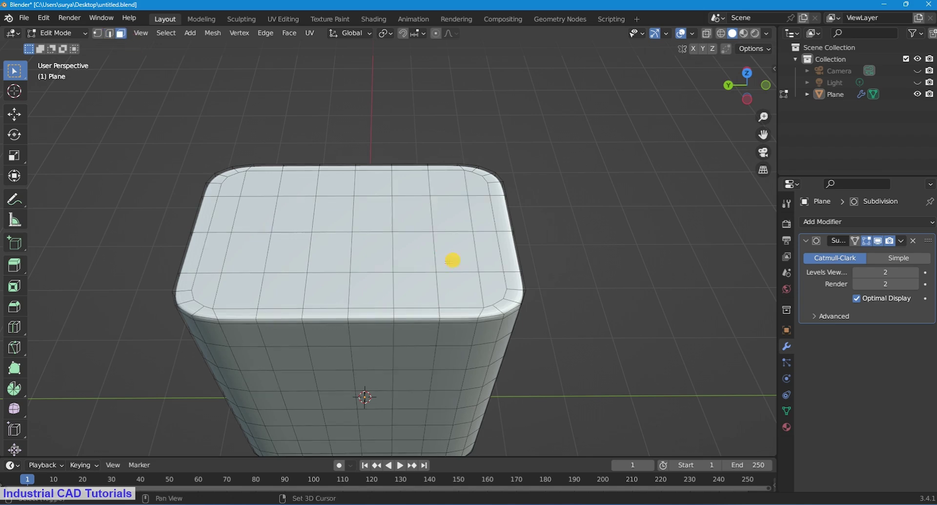
Try and undo a circular reshape, then inset the four selected top faces
{"action": "middle_click_drag", "start_coordinate": [416, 244], "coordinate": [391, 230]}
{"action": "right_click", "coordinate": [398, 224]}
{"action": "mouse_move", "coordinate": [370, 233]}
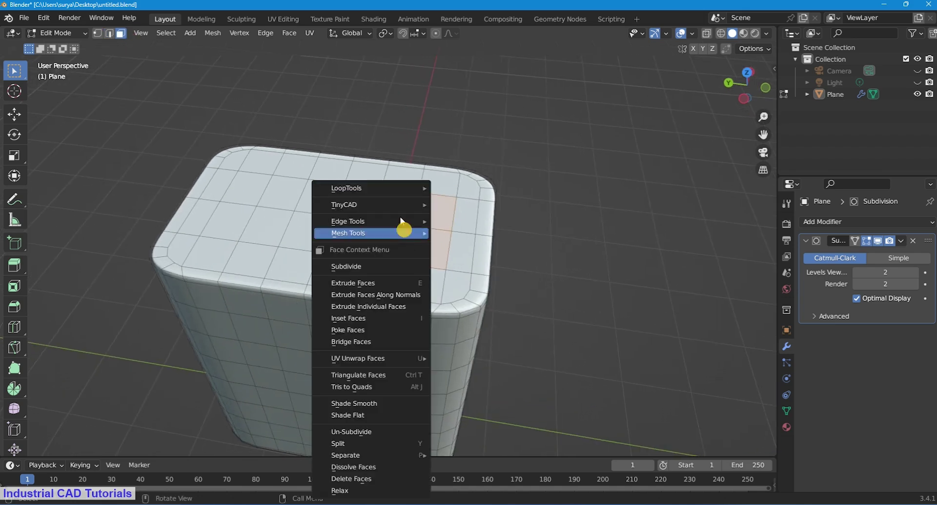
{"action": "left_click", "coordinate": [494, 200]}
{"action": "scroll", "coordinate": [569, 265], "scroll_direction": "up", "scroll_amount": 1}
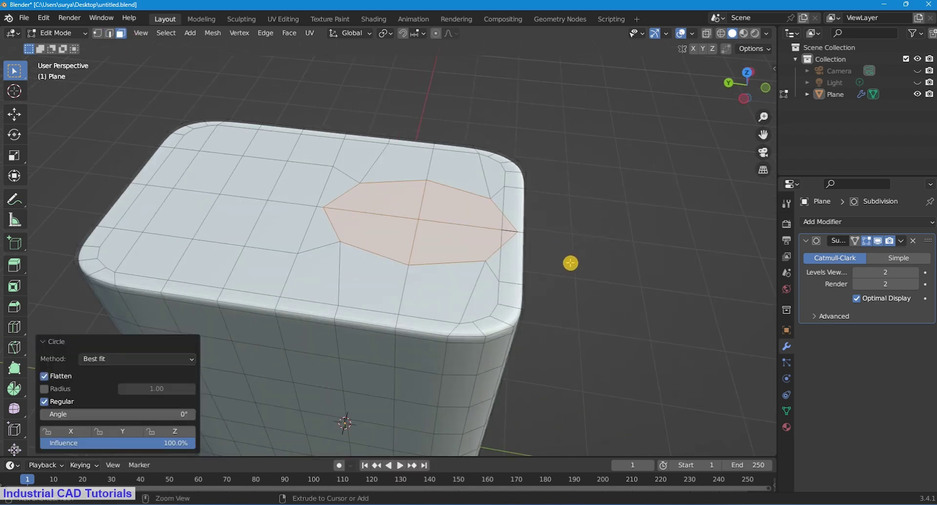
{"action": "key", "text": "ctrl+z"}
{"action": "scroll", "coordinate": [569, 265], "scroll_direction": "up", "scroll_amount": 2}
{"action": "key", "text": "i"}
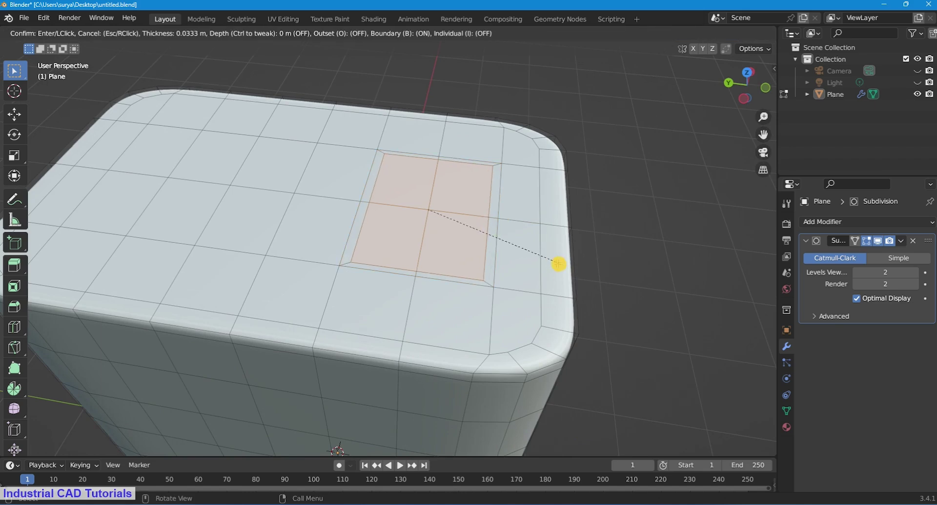
{"action": "left_click", "coordinate": [555, 264]}
Narrow the inset along X, round it with LoopTools Circle, and shrink it to 0.591
{"action": "key", "text": "s"}
{"action": "key", "text": "x"}
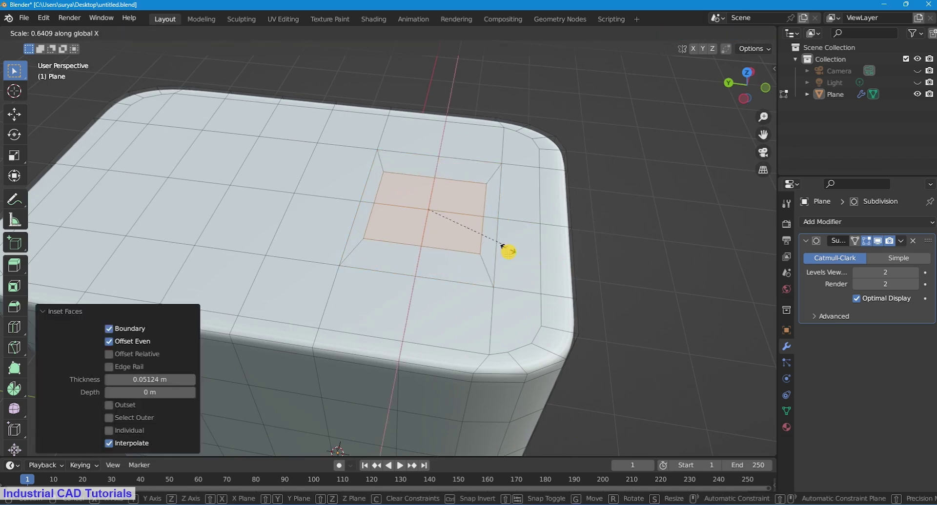
{"action": "left_click", "coordinate": [506, 259]}
{"action": "scroll", "coordinate": [475, 204], "scroll_direction": "down", "scroll_amount": 2}
{"action": "scroll", "coordinate": [454, 251], "scroll_direction": "down", "scroll_amount": 2}
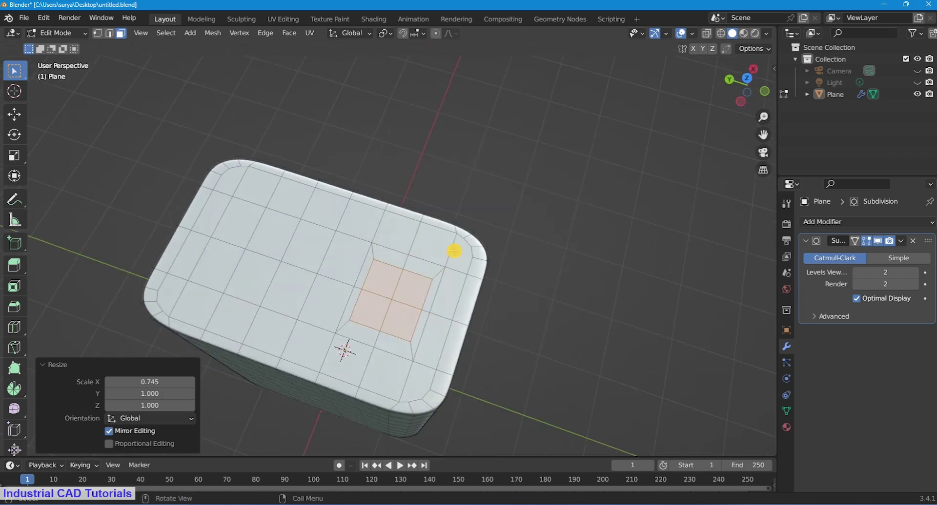
{"action": "middle_click_drag", "start_coordinate": [453, 251], "coordinate": [428, 250]}
{"action": "right_click", "coordinate": [419, 188]}
{"action": "left_click", "coordinate": [466, 197]}
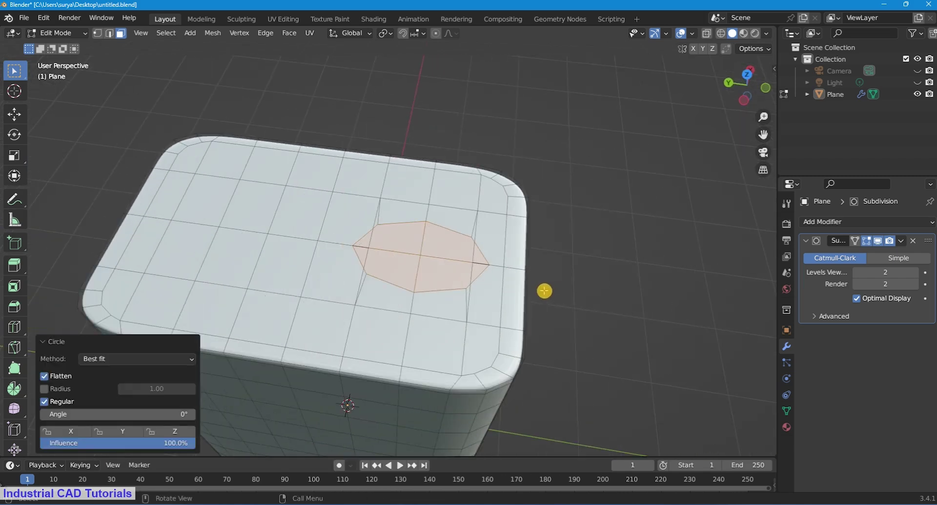
{"action": "key", "text": "s"}
{"action": "left_click", "coordinate": [487, 285]}
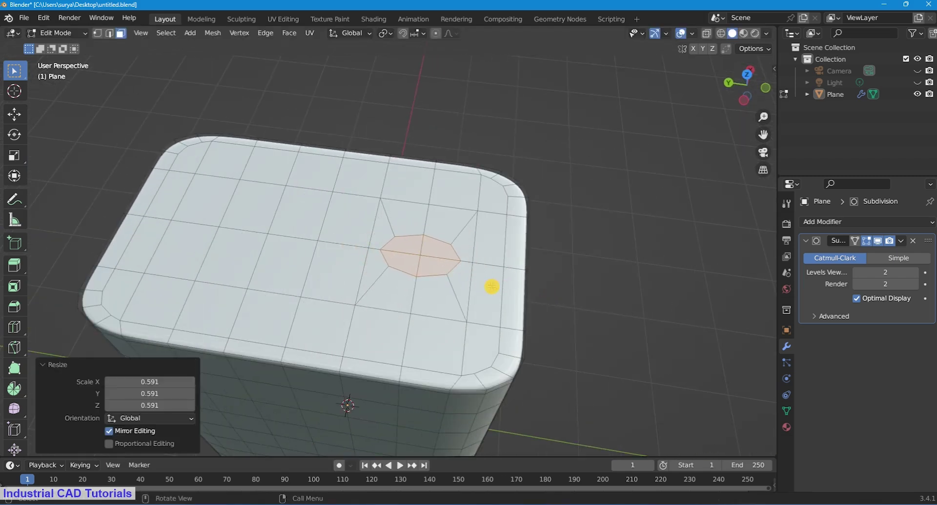
Stretch the round patch along X and inset it a second time
{"action": "key", "text": "s"}
{"action": "key", "text": "x"}
{"action": "left_click", "coordinate": [456, 377]}
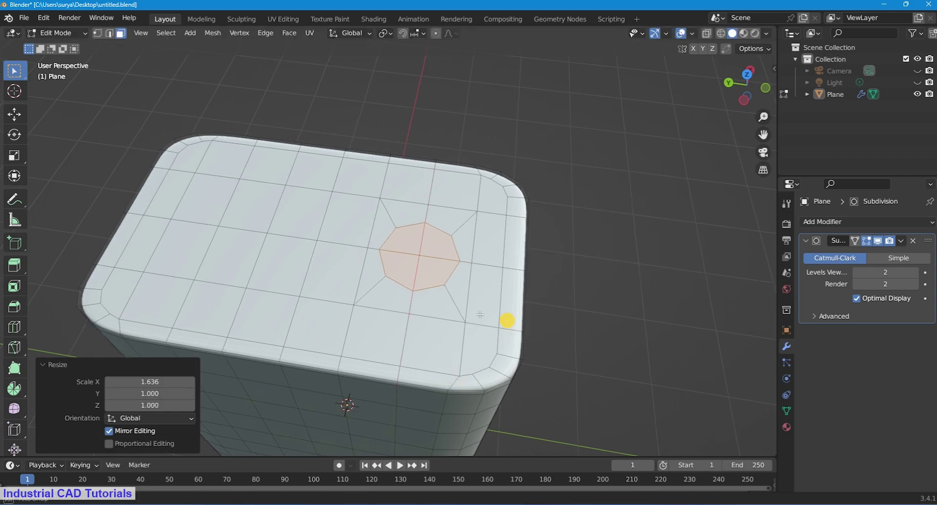
{"action": "mouse_move", "coordinate": [506, 320]}
{"action": "middle_mouse_down"}
{"action": "mouse_move", "coordinate": [445, 320]}
{"action": "mouse_move", "coordinate": [403, 255]}
{"action": "middle_mouse_up"}
{"action": "scroll", "coordinate": [448, 255], "scroll_direction": "up", "scroll_amount": 2}
{"action": "key", "text": "i"}
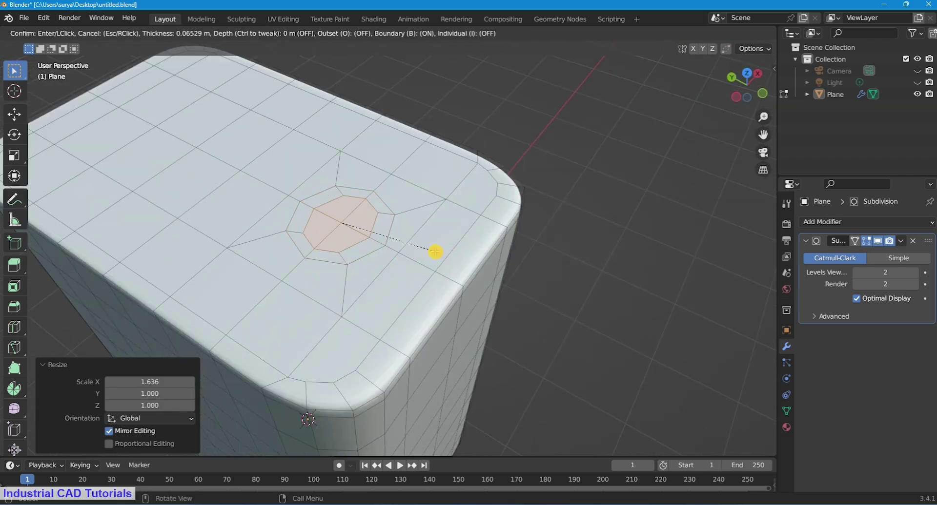
{"action": "left_click", "coordinate": [443, 255]}
{"action": "scroll", "coordinate": [443, 244], "scroll_direction": "down", "scroll_amount": 5}
Extrude the round patch upward into a tall prong, redoing the height once
{"action": "key", "text": "e"}
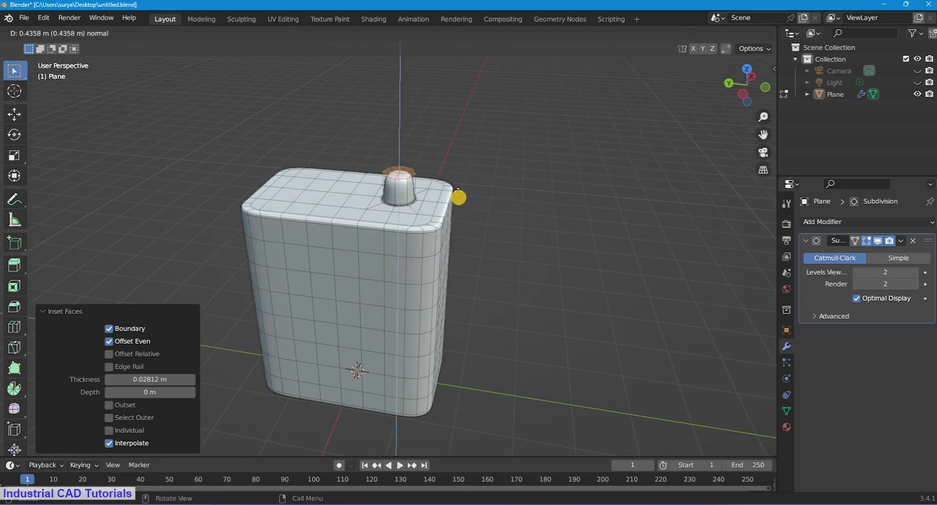
{"action": "left_click", "coordinate": [467, 123]}
{"action": "scroll", "coordinate": [449, 220], "scroll_direction": "down", "scroll_amount": 2}
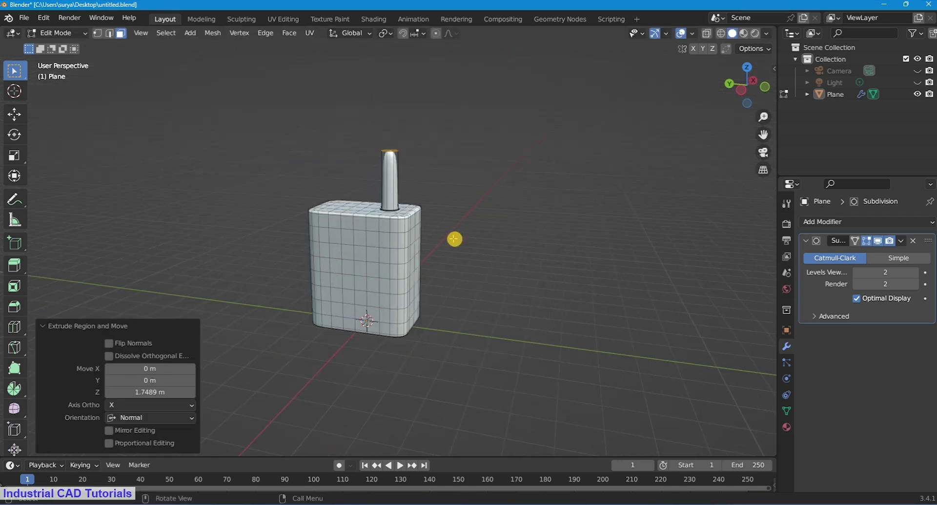
{"action": "scroll", "coordinate": [449, 246], "scroll_direction": "down", "scroll_amount": 1}
{"action": "key", "text": "ctrl+z"}
{"action": "key", "text": "e"}
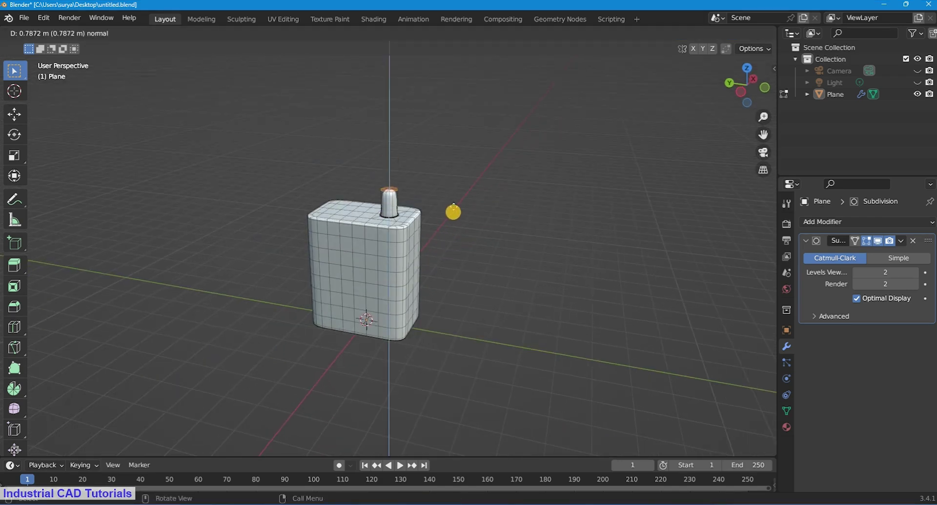
{"action": "left_click", "coordinate": [456, 189]}
Add loop cuts along the prong and bevel its top rim 0.0954 m with 3 segments
{"action": "key", "text": "ctrl+r"}
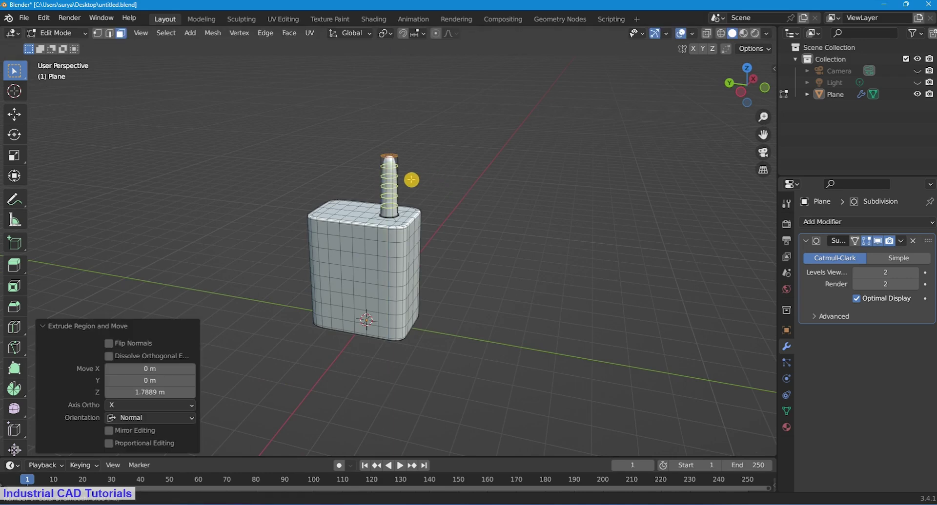
{"action": "left_click", "coordinate": [412, 179]}
{"action": "middle_click_drag", "start_coordinate": [714, 151], "coordinate": [688, 161]}
{"action": "scroll", "coordinate": [366, 239], "scroll_direction": "up", "scroll_amount": 5}
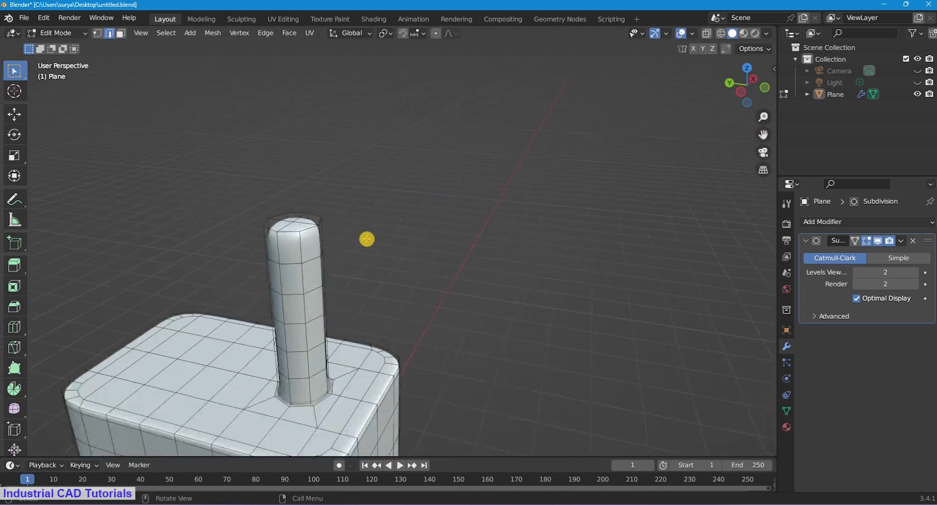
{"action": "middle_click_drag", "start_coordinate": [366, 239], "coordinate": [403, 263]}
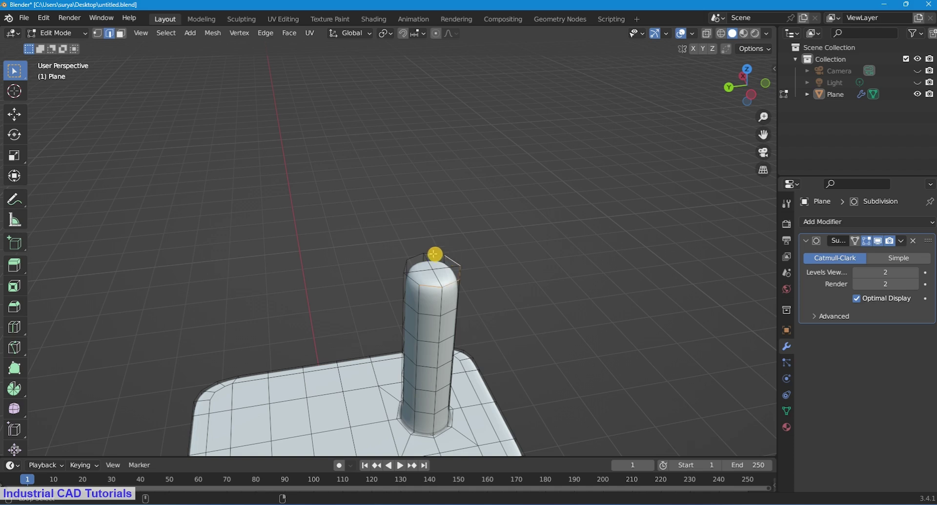
{"action": "key", "text": "ctrl+b"}
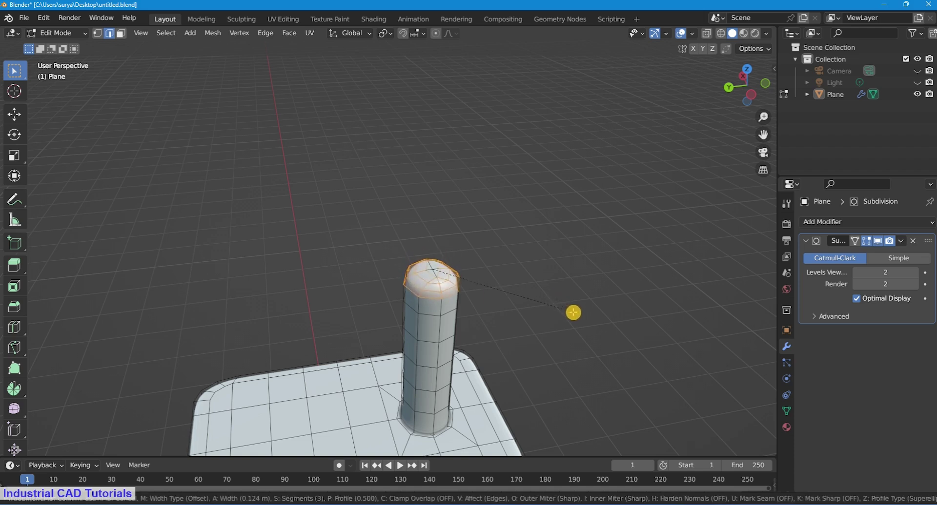
{"action": "left_click", "coordinate": [570, 307]}
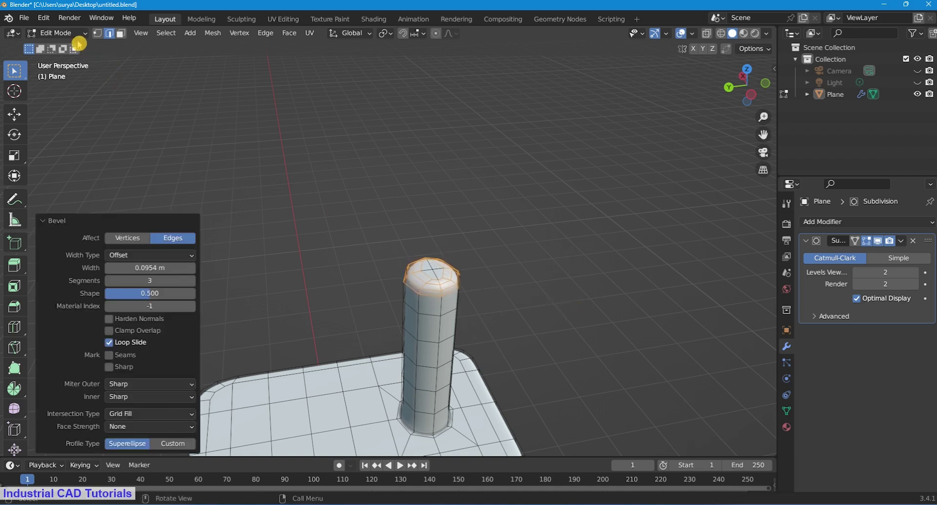
Switch between Object and Edit Mode to check the prong top from above
{"action": "left_click", "coordinate": [57, 32]}
{"action": "left_click", "coordinate": [68, 44]}
{"action": "mouse_move", "coordinate": [634, 190]}
{"action": "middle_mouse_down"}
{"action": "mouse_move", "coordinate": [320, 315]}
{"action": "mouse_move", "coordinate": [340, 285]}
{"action": "mouse_move", "coordinate": [271, 168]}
{"action": "middle_mouse_up"}
{"action": "left_click", "coordinate": [57, 33]}
{"action": "left_click", "coordinate": [73, 59]}
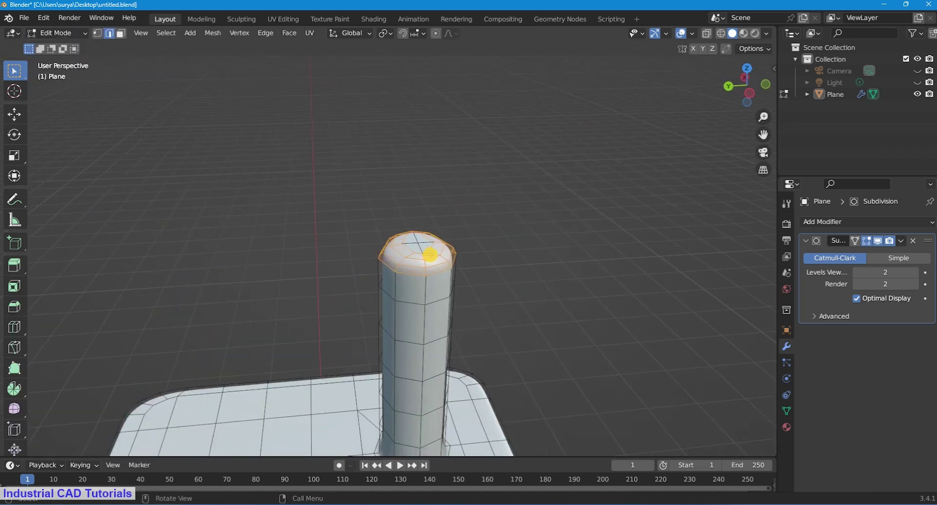
{"action": "mouse_move", "coordinate": [428, 252]}
{"action": "middle_mouse_down"}
{"action": "mouse_move", "coordinate": [411, 278]}
{"action": "mouse_move", "coordinate": [433, 280]}
{"action": "middle_mouse_up"}
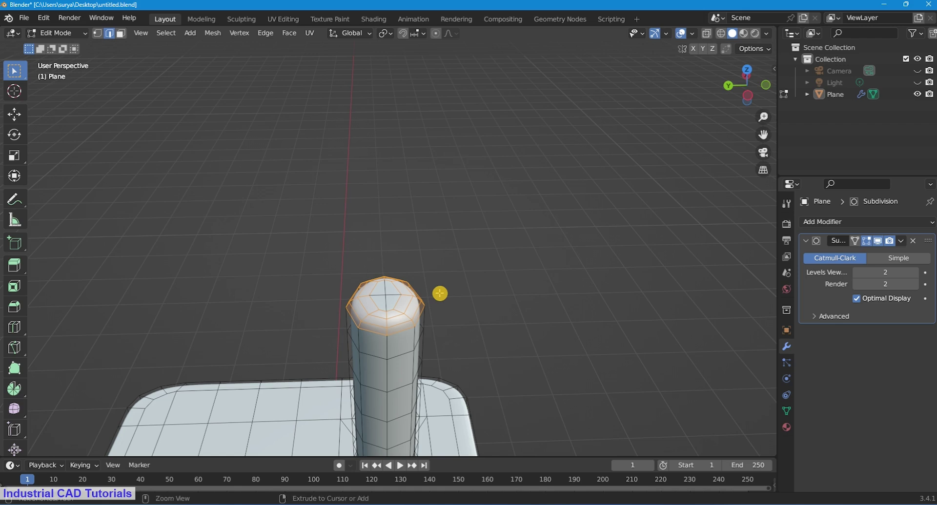
{"action": "key", "text": "Tab"}
{"action": "scroll", "coordinate": [446, 305], "scroll_direction": "down", "scroll_amount": 3}
{"action": "right_click", "coordinate": [397, 287]}
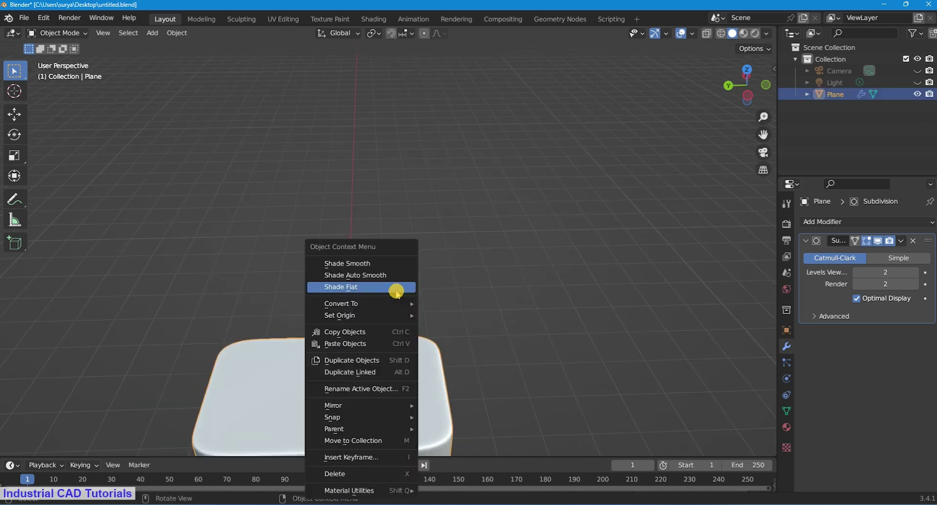
Apply Shade Smooth to the charger and view it from the side
{"action": "left_click", "coordinate": [397, 262]}
{"action": "mouse_move", "coordinate": [397, 262]}
{"action": "middle_mouse_down"}
{"action": "mouse_move", "coordinate": [464, 229]}
{"action": "mouse_move", "coordinate": [449, 159]}
{"action": "middle_mouse_up"}
{"action": "scroll", "coordinate": [381, 209], "scroll_direction": "down", "scroll_amount": 3}
{"action": "scroll", "coordinate": [399, 269], "scroll_direction": "up", "scroll_amount": 3}
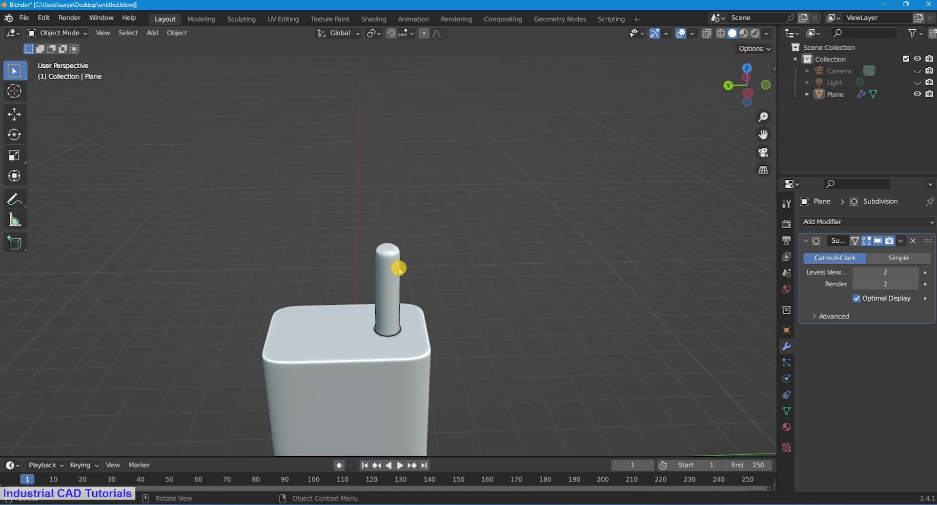
{"action": "mouse_move", "coordinate": [399, 269]}
{"action": "middle_mouse_down"}
{"action": "mouse_move", "coordinate": [404, 248]}
{"action": "mouse_move", "coordinate": [405, 293]}
{"action": "mouse_move", "coordinate": [548, 209]}
{"action": "mouse_move", "coordinate": [569, 247]}
{"action": "mouse_move", "coordinate": [305, 228]}
{"action": "middle_mouse_up"}
{"action": "scroll", "coordinate": [406, 255], "scroll_direction": "up", "scroll_amount": 2}
Return to Edit Mode with face selection, clearing the prong cap selection
{"action": "left_click", "coordinate": [63, 33]}
{"action": "left_click", "coordinate": [63, 56]}
{"action": "scroll", "coordinate": [362, 296], "scroll_direction": "up", "scroll_amount": 2}
{"action": "left_click", "coordinate": [569, 246]}
{"action": "key", "text": "3"}
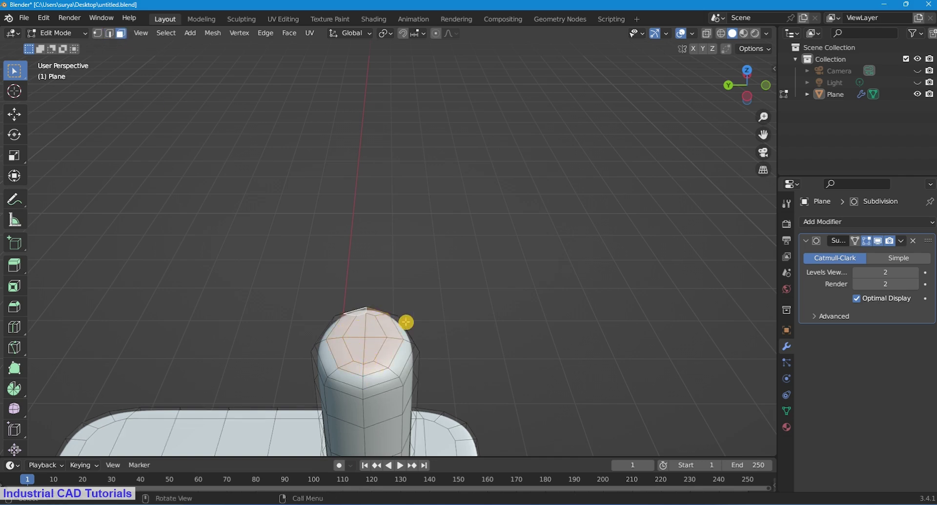
Delete the prong's top cap faces and select the open rim edge loop
{"action": "key", "text": "x"}
{"action": "left_click", "coordinate": [368, 266]}
{"action": "middle_click_drag", "start_coordinate": [487, 315], "coordinate": [329, 315]}
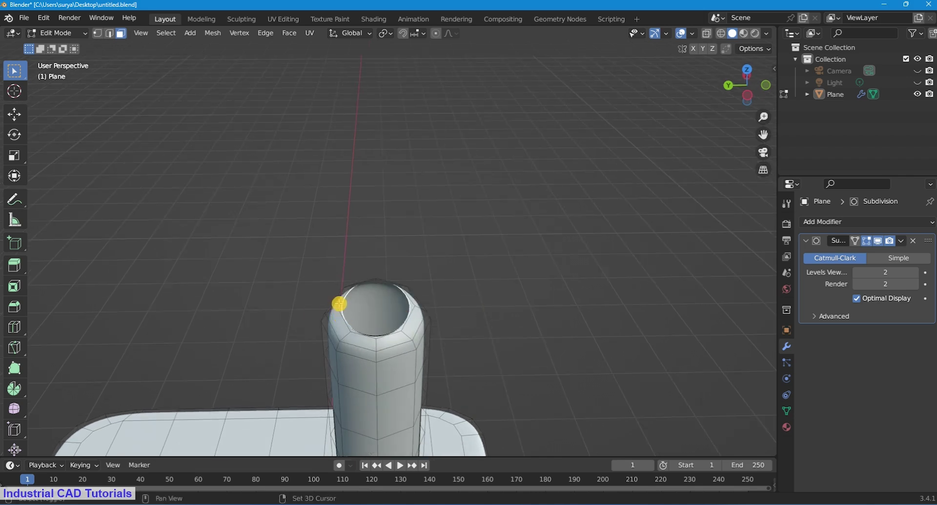
{"action": "left_click", "coordinate": [339, 304]}
{"action": "left_click", "coordinate": [112, 34]}
{"action": "left_click", "coordinate": [356, 304]}
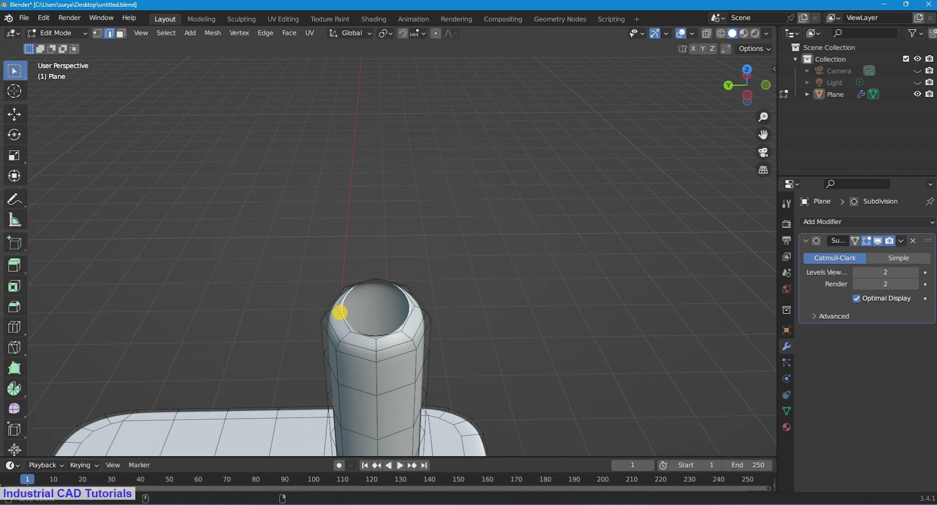
{"action": "left_click", "coordinate": [340, 313], "text": "alt"}
Fill the open rim with a Grid Fill cap using Span 2
{"action": "left_click", "coordinate": [289, 33]}
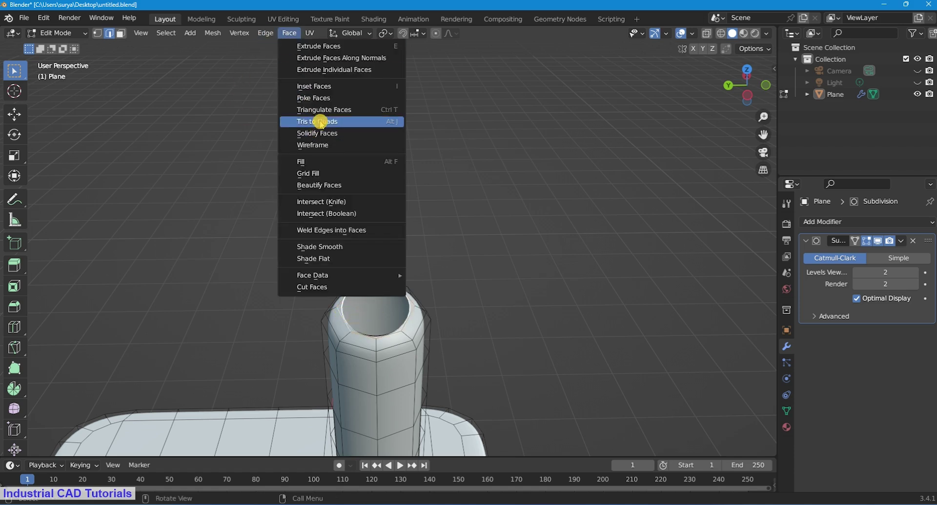
{"action": "left_click", "coordinate": [310, 169]}
{"action": "scroll", "coordinate": [454, 213], "scroll_direction": "up", "scroll_amount": 2}
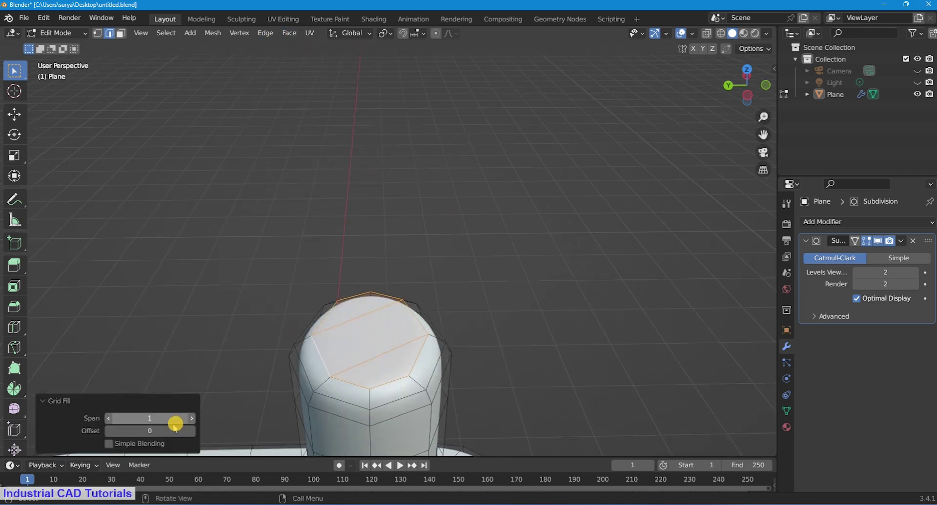
{"action": "left_click", "coordinate": [166, 420]}
{"action": "type", "text": "2"}
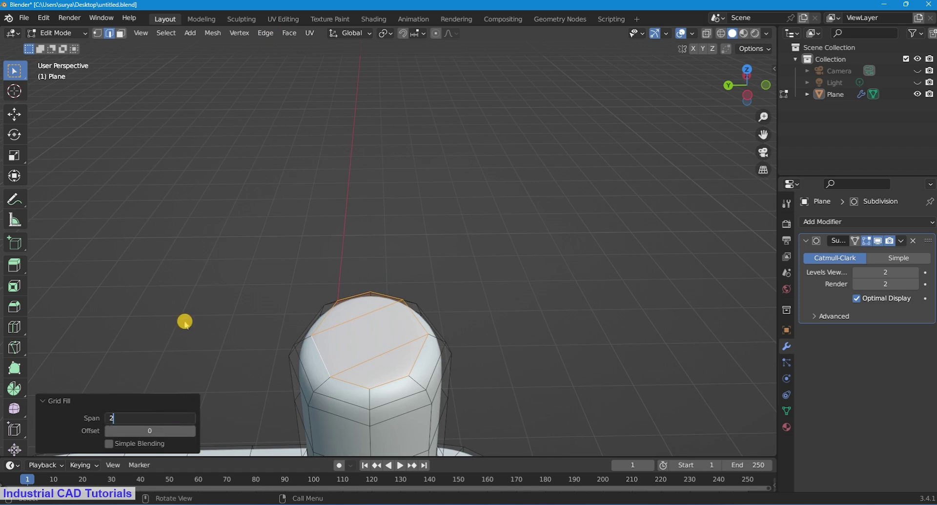
{"action": "key", "text": "Return"}
{"action": "scroll", "coordinate": [285, 278], "scroll_direction": "down", "scroll_amount": 2}
{"action": "left_click", "coordinate": [467, 318]}
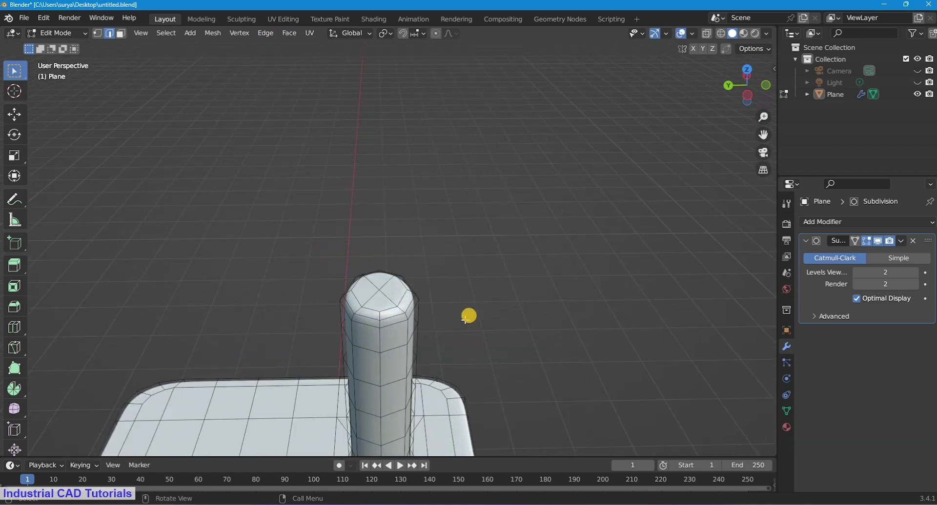
Try the Knife tool, cancel it, and view the cap from above
{"action": "middle_click_drag", "start_coordinate": [467, 317], "coordinate": [462, 328]}
{"action": "scroll", "coordinate": [299, 149], "scroll_direction": "down", "scroll_amount": 2}
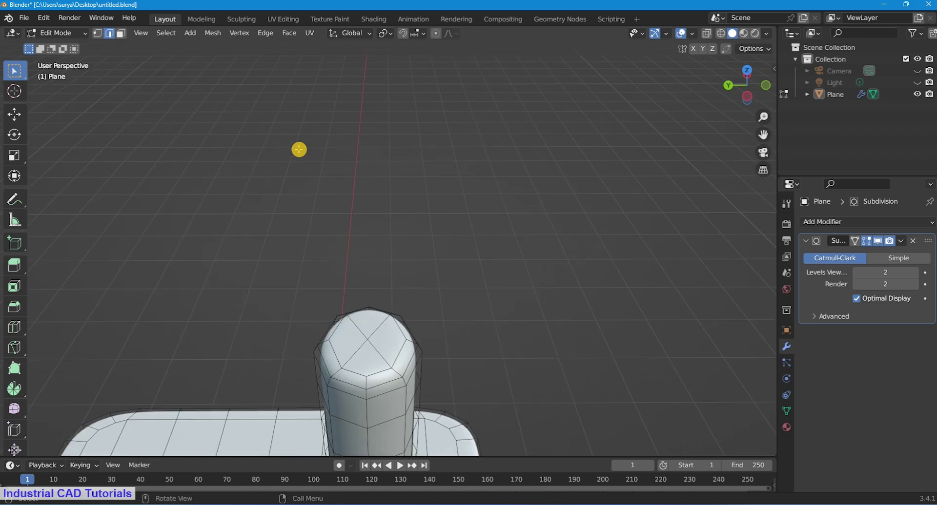
{"action": "key", "text": "k"}
{"action": "key", "text": "Escape"}
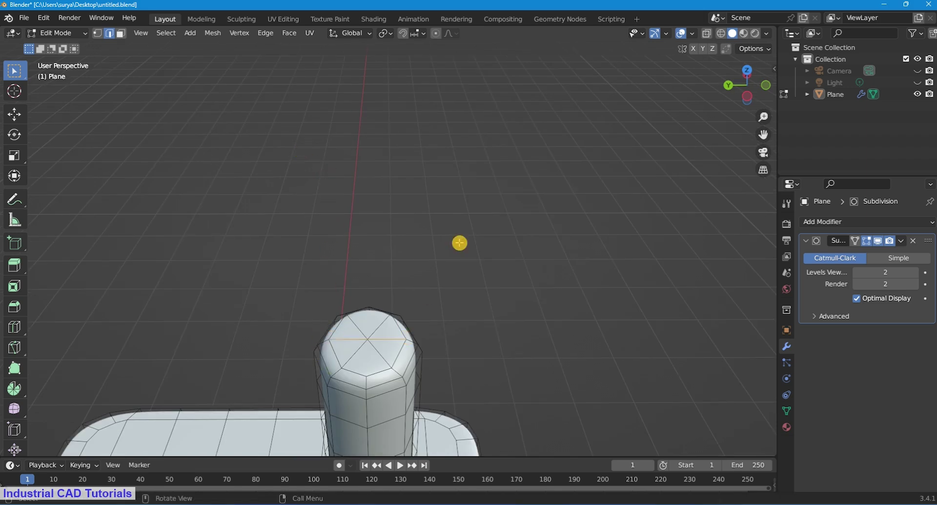
{"action": "mouse_move", "coordinate": [458, 243]}
{"action": "middle_mouse_down"}
{"action": "mouse_move", "coordinate": [414, 347]}
{"action": "mouse_move", "coordinate": [458, 311]}
{"action": "middle_mouse_up"}
{"action": "mouse_move", "coordinate": [759, 135]}
{"action": "middle_mouse_down"}
{"action": "mouse_move", "coordinate": [483, 223]}
{"action": "mouse_move", "coordinate": [448, 280]}
{"action": "mouse_move", "coordinate": [452, 267]}
{"action": "middle_mouse_up"}
Abandon the knife cut and select the prong's top face in face select
{"action": "key", "text": "k"}
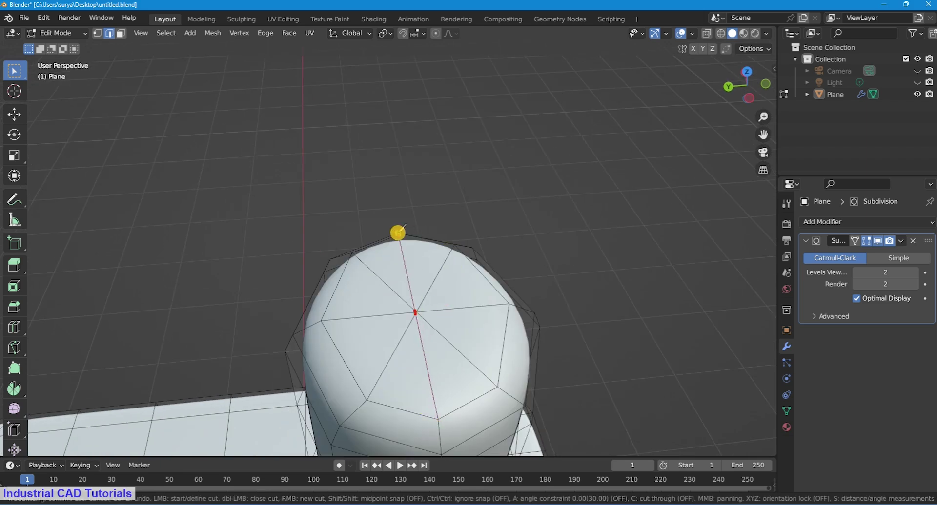
{"action": "key", "text": "Return"}
{"action": "scroll", "coordinate": [449, 220], "scroll_direction": "down", "scroll_amount": 3}
{"action": "scroll", "coordinate": [341, 185], "scroll_direction": "down", "scroll_amount": 2}
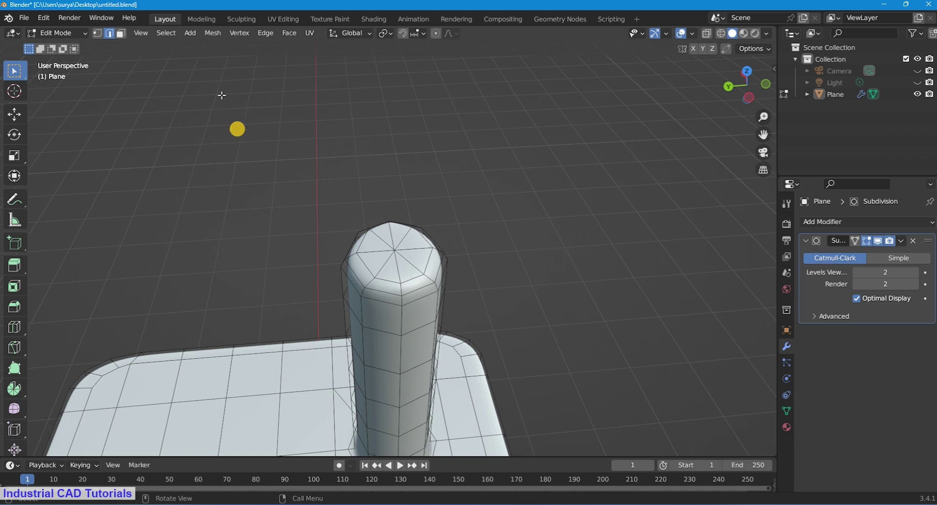
{"action": "left_click", "coordinate": [123, 35]}
{"action": "scroll", "coordinate": [381, 250], "scroll_direction": "up", "scroll_amount": 1}
{"action": "left_click", "coordinate": [389, 242]}
{"action": "scroll", "coordinate": [416, 253], "scroll_direction": "down", "scroll_amount": 2}
{"action": "mouse_move", "coordinate": [416, 253]}
{"action": "middle_mouse_down"}
{"action": "mouse_move", "coordinate": [390, 218]}
{"action": "mouse_move", "coordinate": [389, 365]}
{"action": "mouse_move", "coordinate": [368, 353]}
{"action": "mouse_move", "coordinate": [390, 308]}
{"action": "middle_mouse_up"}
Raise the top face 0.031 m along Z, inset it 0.01931 m, and preview in Object Mode
{"action": "key", "text": "g"}
{"action": "key", "text": "z"}
{"action": "left_click", "coordinate": [387, 216]}
{"action": "key", "text": "i"}
{"action": "left_click", "coordinate": [393, 291]}
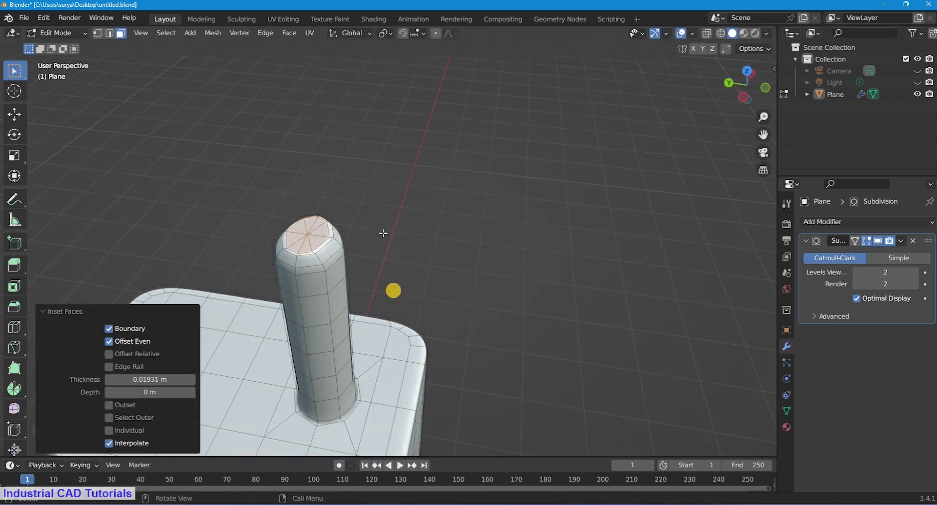
{"action": "left_click", "coordinate": [41, 33]}
{"action": "left_click", "coordinate": [54, 45]}
{"action": "scroll", "coordinate": [454, 166], "scroll_direction": "down", "scroll_amount": 3}
Toggle between Edit and Object Mode to inspect the prong tip from different angles
{"action": "middle_click_drag", "start_coordinate": [445, 186], "coordinate": [462, 200]}
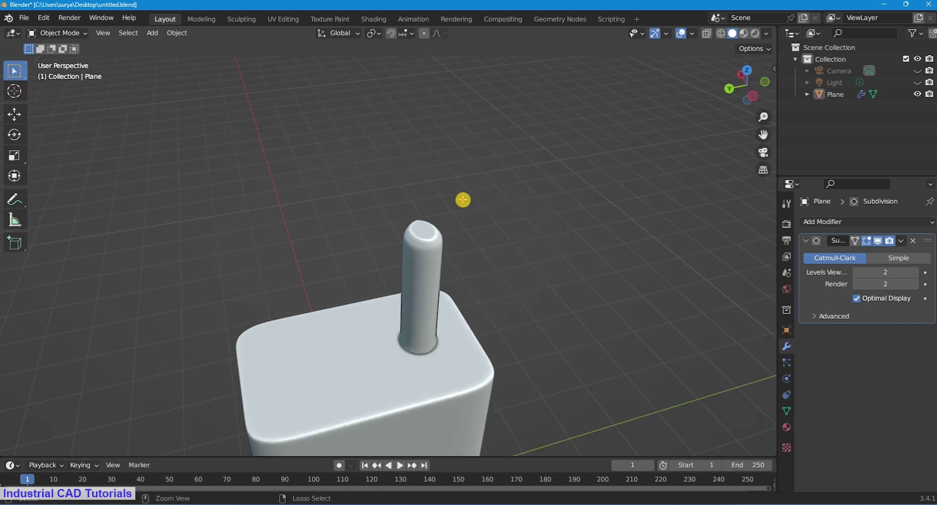
{"action": "key", "text": "Tab"}
{"action": "scroll", "coordinate": [468, 200], "scroll_direction": "up", "scroll_amount": 2}
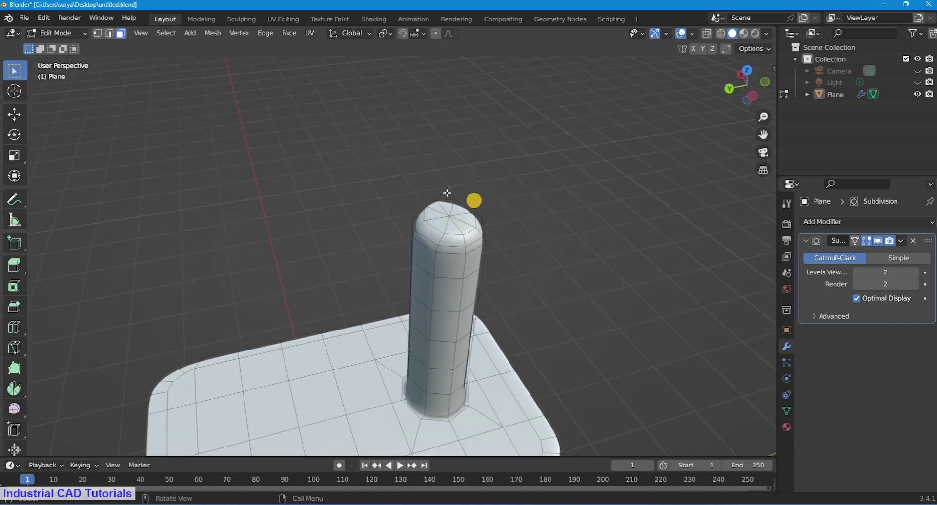
{"action": "left_click", "coordinate": [56, 32]}
{"action": "left_click", "coordinate": [53, 44]}
{"action": "middle_click_drag", "start_coordinate": [477, 159], "coordinate": [558, 203]}
{"action": "key", "text": "Tab"}
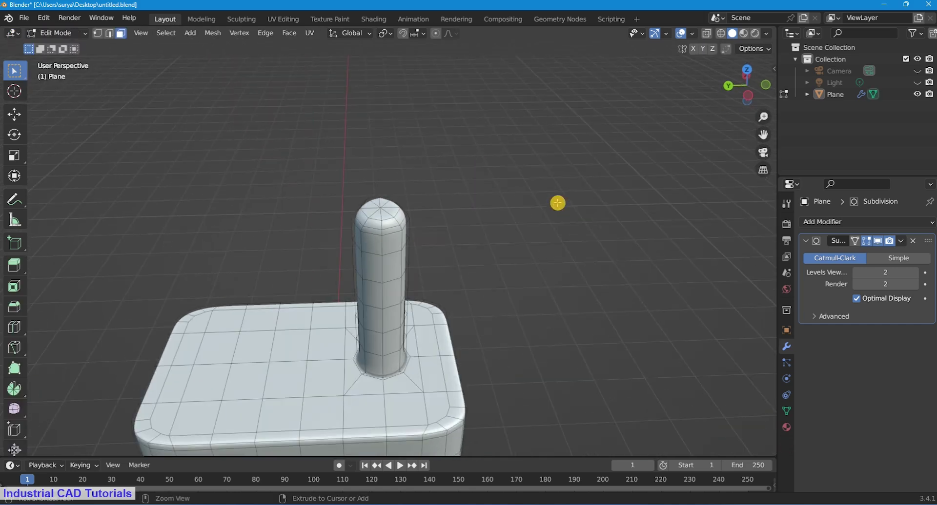
Preview once more in Object Mode, then return to Edit Mode with the prong upright
{"action": "left_click", "coordinate": [57, 32]}
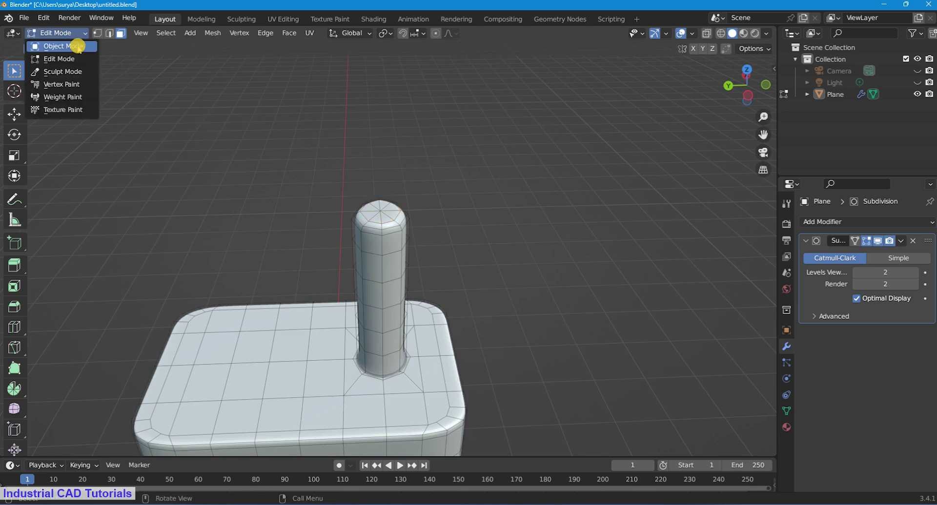
{"action": "left_click", "coordinate": [53, 42]}
{"action": "mouse_move", "coordinate": [503, 169]}
{"action": "middle_mouse_down"}
{"action": "mouse_move", "coordinate": [532, 213]}
{"action": "mouse_move", "coordinate": [526, 266]}
{"action": "middle_mouse_up"}
{"action": "left_click", "coordinate": [56, 33]}
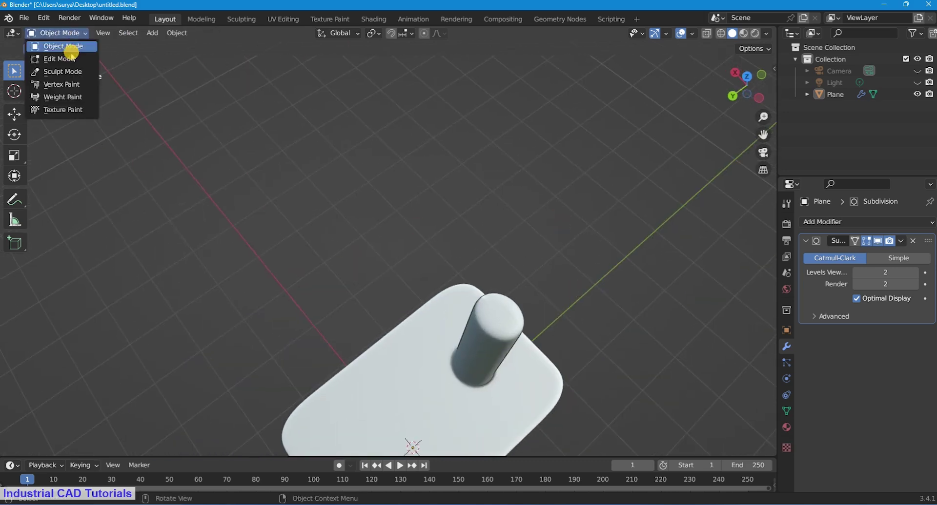
{"action": "left_click", "coordinate": [63, 54]}
{"action": "scroll", "coordinate": [761, 149], "scroll_direction": "up", "scroll_amount": 5}
{"action": "mouse_move", "coordinate": [761, 149]}
{"action": "middle_mouse_down"}
{"action": "mouse_move", "coordinate": [731, 136]}
{"action": "mouse_move", "coordinate": [406, 303]}
{"action": "mouse_move", "coordinate": [434, 289]}
{"action": "mouse_move", "coordinate": [608, 272]}
{"action": "mouse_move", "coordinate": [541, 269]}
{"action": "mouse_move", "coordinate": [614, 267]}
{"action": "mouse_move", "coordinate": [567, 209]}
{"action": "middle_mouse_up"}
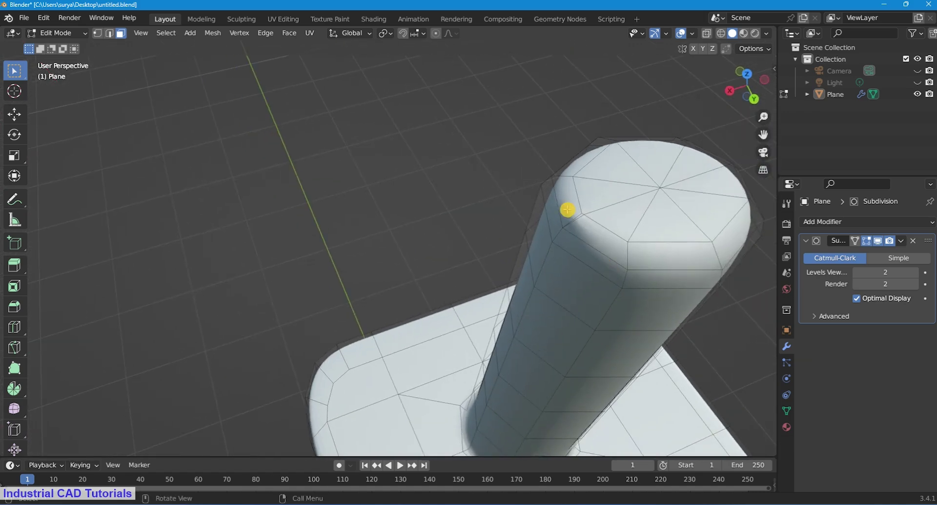
In edge select mode, dissolve the first extra edge on the prong's cap
{"action": "left_click", "coordinate": [112, 34]}
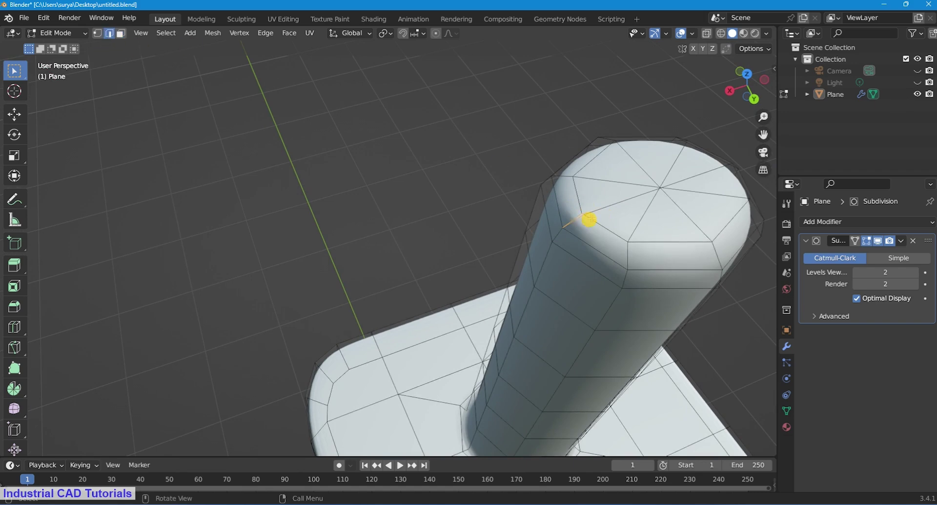
{"action": "scroll", "coordinate": [595, 217], "scroll_direction": "up", "scroll_amount": 3}
{"action": "scroll", "coordinate": [763, 132], "scroll_direction": "down", "scroll_amount": 5}
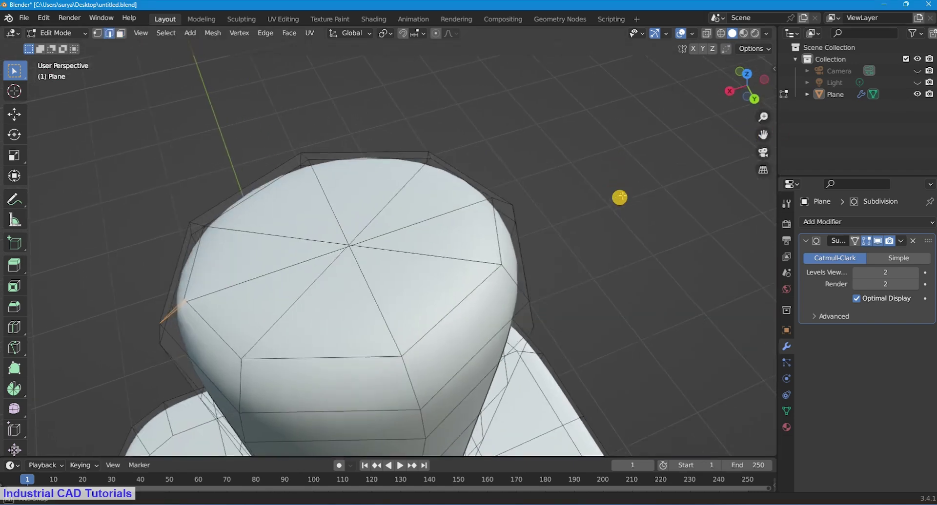
{"action": "middle_click_drag", "start_coordinate": [619, 198], "coordinate": [268, 194]}
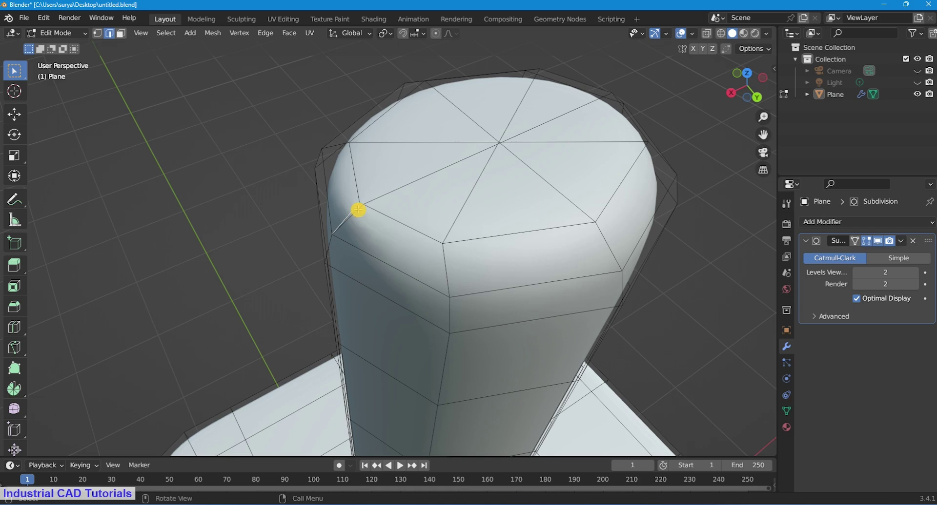
{"action": "key", "text": "x"}
{"action": "left_click", "coordinate": [339, 266]}
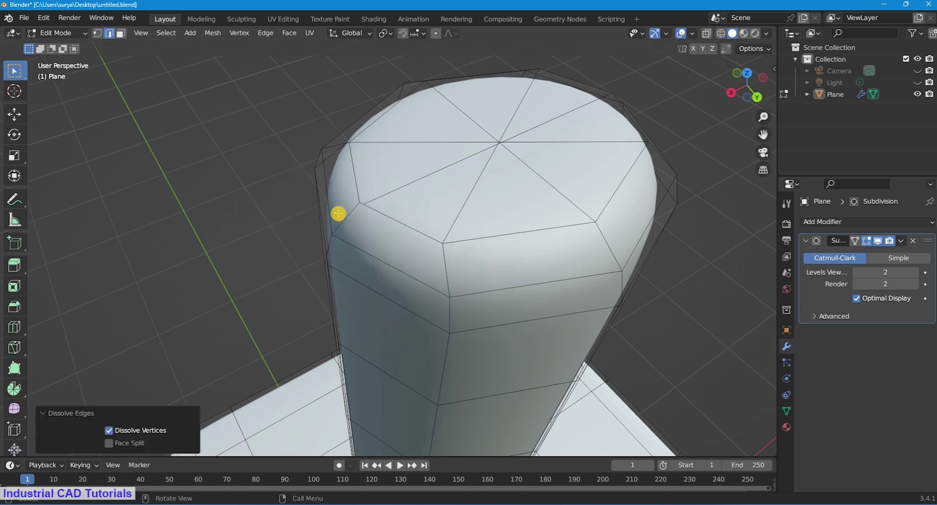
Dissolve two more cap edges, abandoning a started knife cut
{"action": "scroll", "coordinate": [448, 183], "scroll_direction": "down", "scroll_amount": 3}
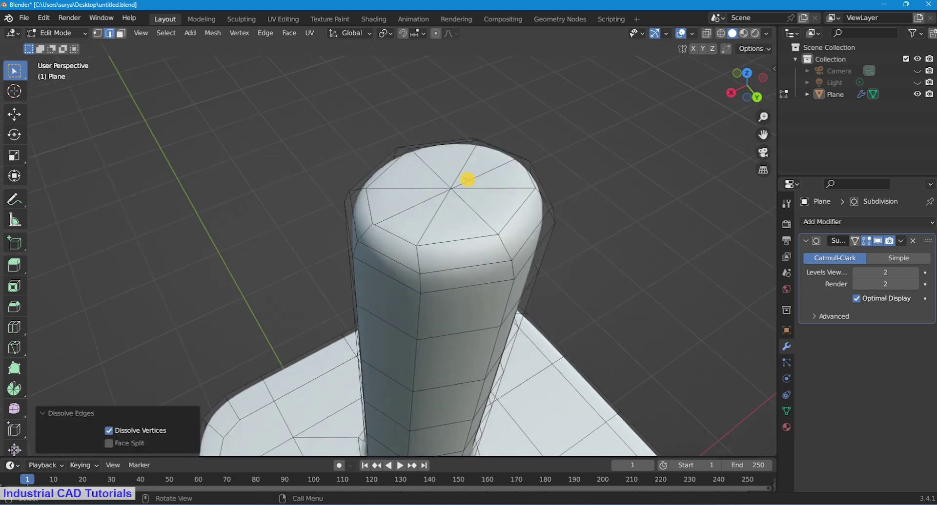
{"action": "scroll", "coordinate": [463, 183], "scroll_direction": "down", "scroll_amount": 2}
{"action": "left_click", "coordinate": [466, 213]}
{"action": "left_click", "coordinate": [386, 242], "text": "shift"}
{"action": "key", "text": "x"}
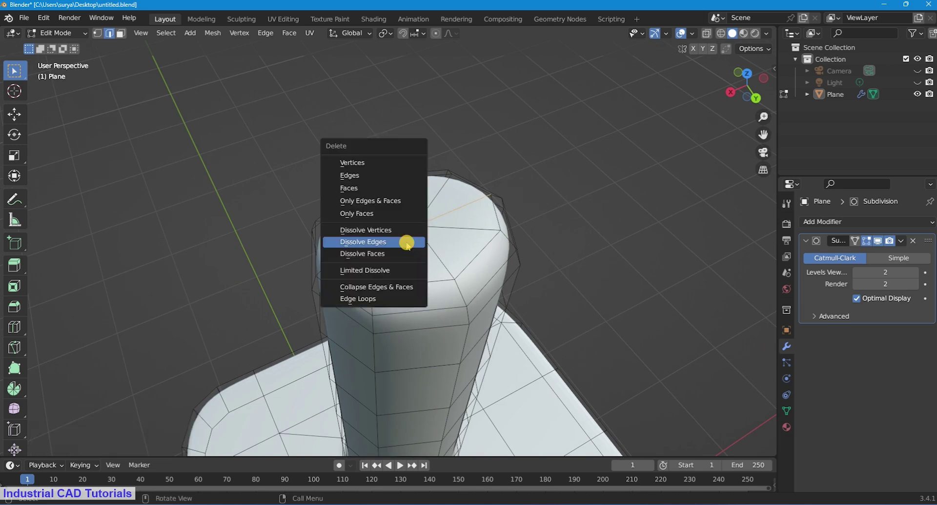
{"action": "left_click", "coordinate": [400, 242]}
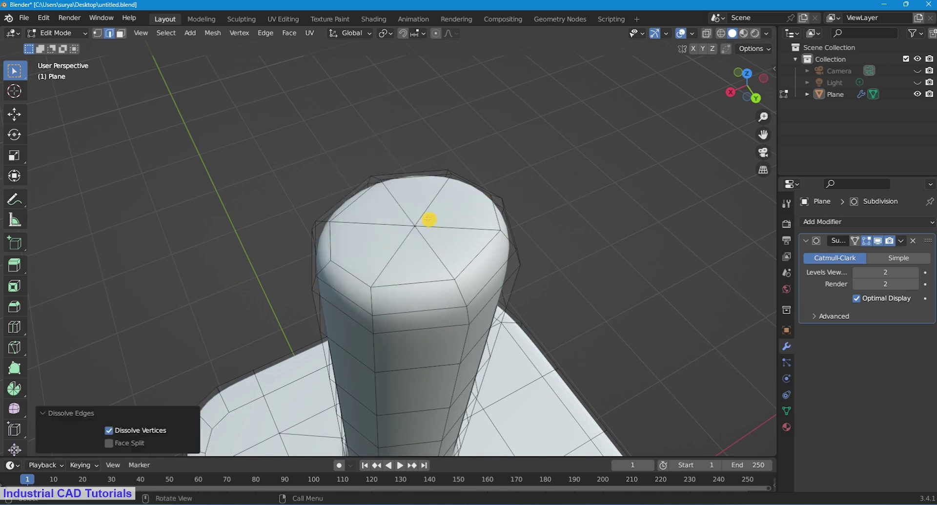
{"action": "key", "text": "k"}
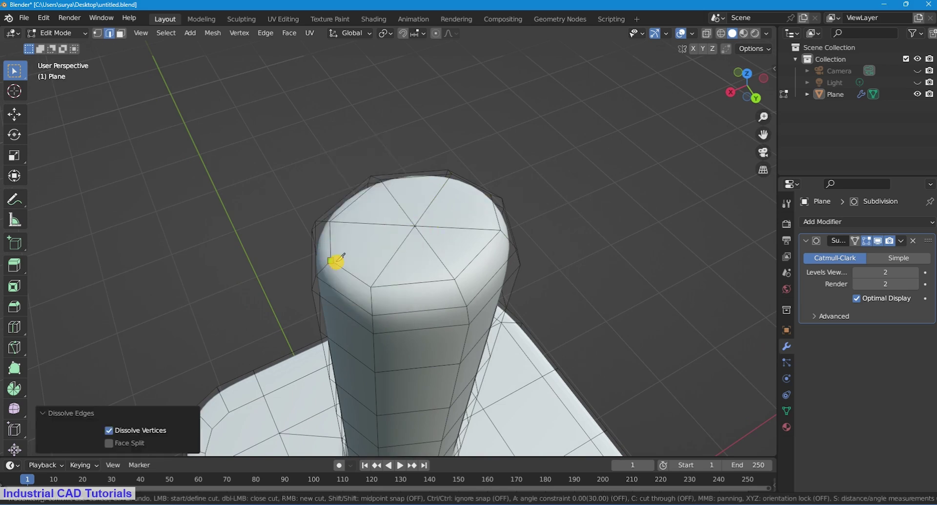
{"action": "key", "text": "Return"}
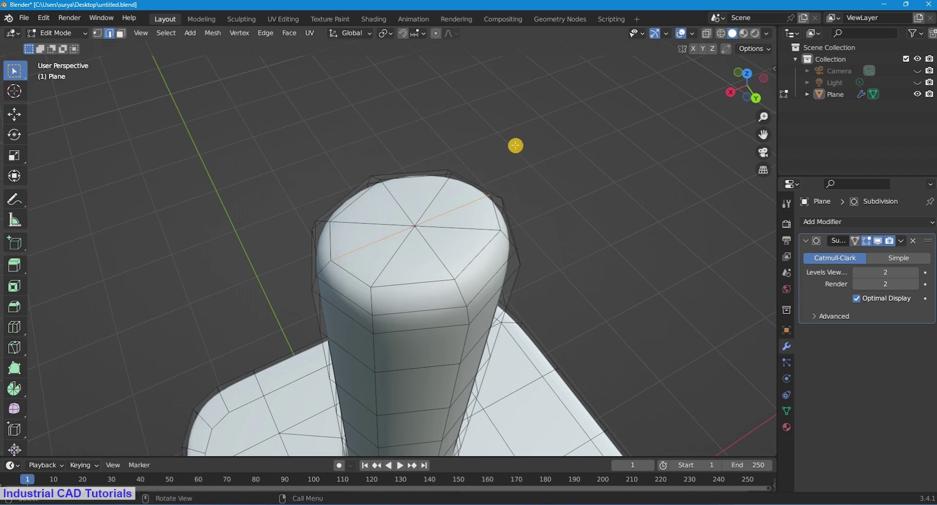
{"action": "mouse_move", "coordinate": [512, 147]}
{"action": "middle_mouse_down"}
{"action": "mouse_move", "coordinate": [481, 172]}
{"action": "mouse_move", "coordinate": [470, 150]}
{"action": "middle_mouse_up"}
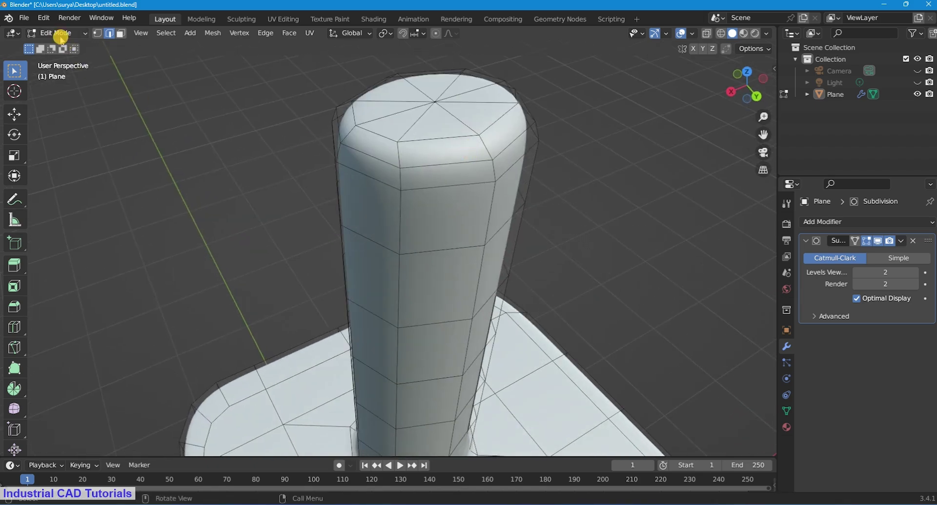
Return to Object Mode and apply Shade Smooth to the charger
{"action": "left_click", "coordinate": [57, 33]}
{"action": "left_click", "coordinate": [54, 46]}
{"action": "scroll", "coordinate": [450, 145], "scroll_direction": "down", "scroll_amount": 3}
{"action": "scroll", "coordinate": [439, 186], "scroll_direction": "up", "scroll_amount": 2}
{"action": "middle_click_drag", "start_coordinate": [437, 215], "coordinate": [442, 234]}
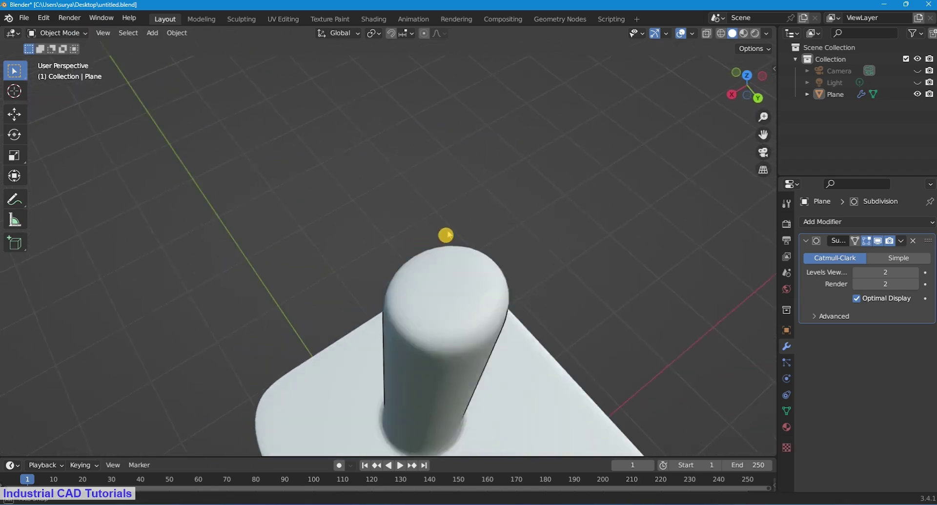
{"action": "left_click", "coordinate": [464, 211]}
{"action": "right_click", "coordinate": [473, 192]}
{"action": "left_click", "coordinate": [473, 191]}
{"action": "left_click", "coordinate": [464, 156]}
{"action": "scroll", "coordinate": [535, 208], "scroll_direction": "down", "scroll_amount": 3}
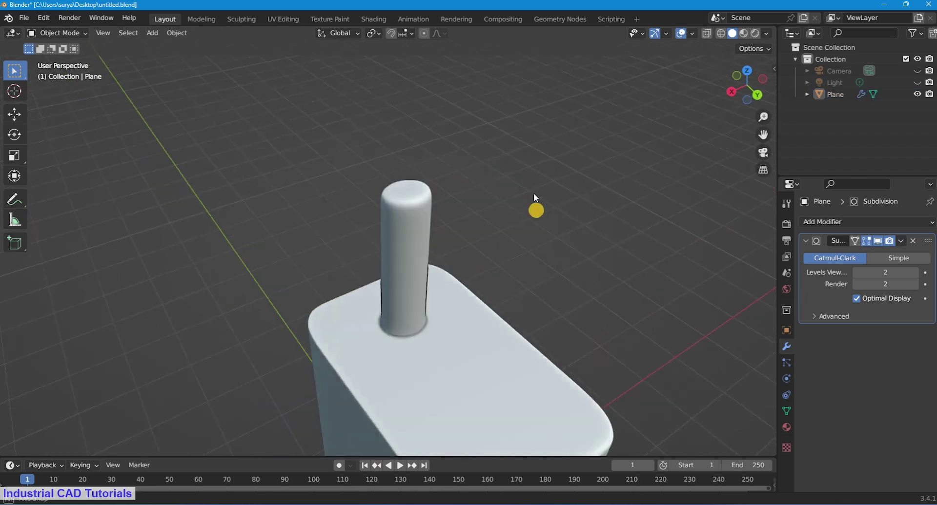
{"action": "mouse_move", "coordinate": [536, 208]}
{"action": "middle_mouse_down"}
{"action": "mouse_move", "coordinate": [527, 232]}
{"action": "mouse_move", "coordinate": [322, 255]}
{"action": "middle_mouse_up"}
Save the file as untitled.blend, then enter Edit Mode with the whole mesh selected
{"action": "key", "text": "ctrl+s"}
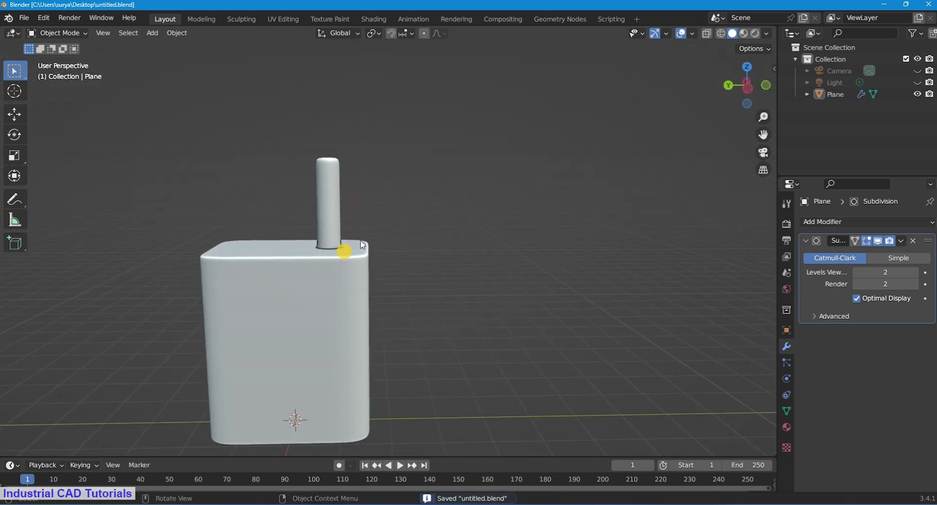
{"action": "scroll", "coordinate": [344, 251], "scroll_direction": "down", "scroll_amount": 2}
{"action": "left_click", "coordinate": [327, 297]}
{"action": "left_click", "coordinate": [58, 33]}
{"action": "left_click", "coordinate": [61, 55]}
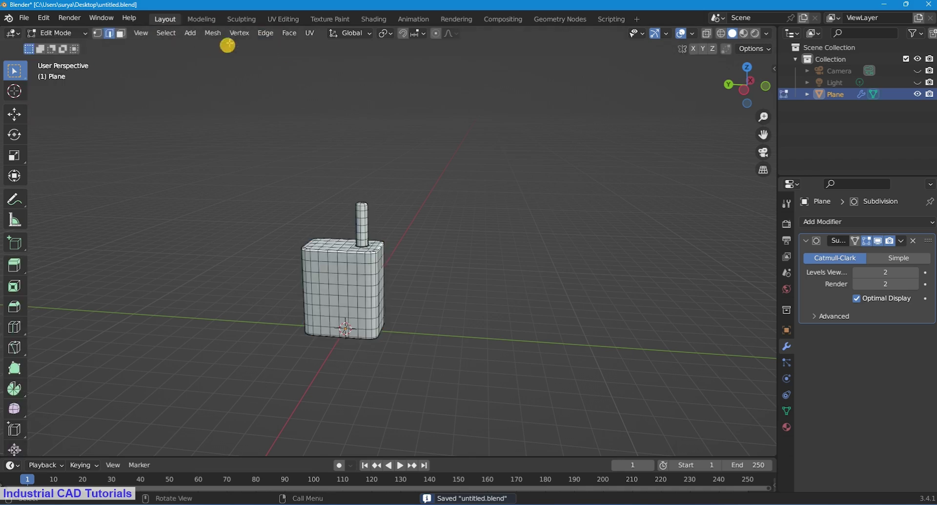
{"action": "key", "text": "a"}
Apply Mesh > Symmetrize, cycling the Direction until it reaches -Y to +Y
{"action": "left_click", "coordinate": [213, 32]}
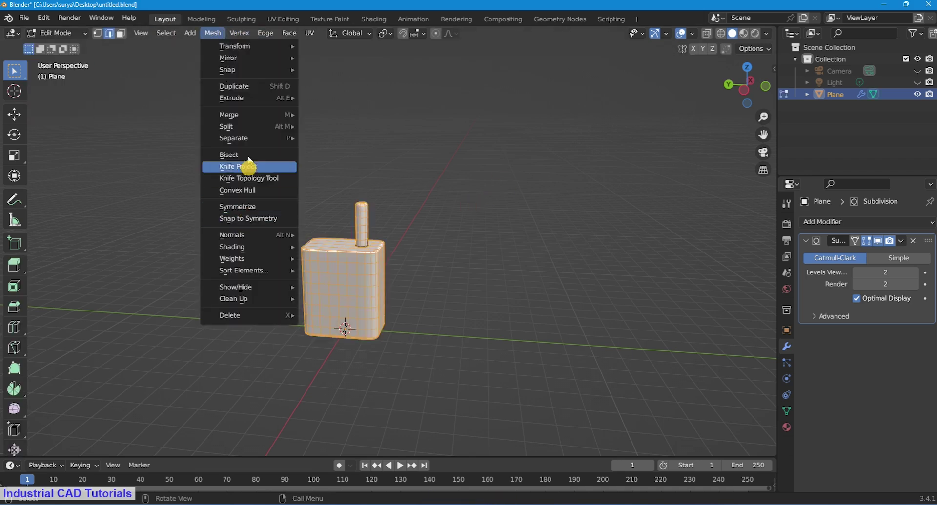
{"action": "left_click", "coordinate": [238, 207]}
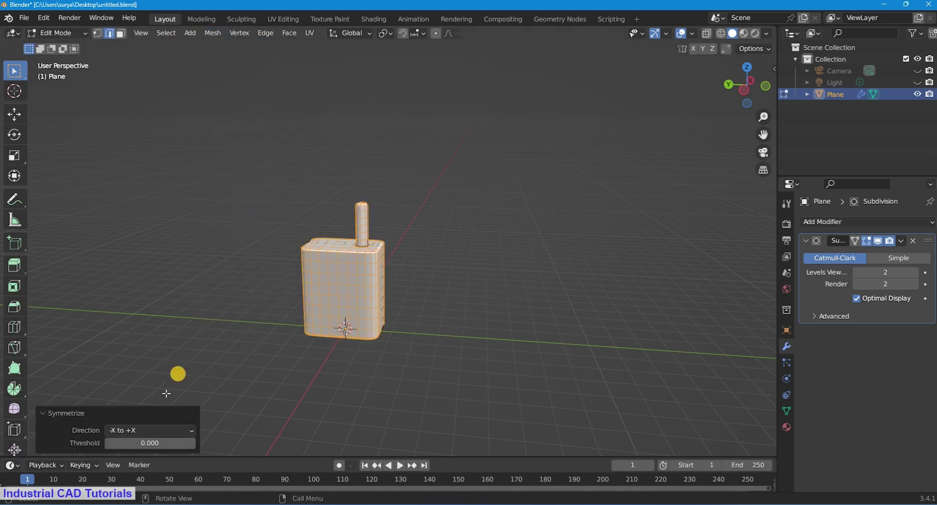
{"action": "left_click", "coordinate": [161, 431]}
{"action": "left_click", "coordinate": [144, 353]}
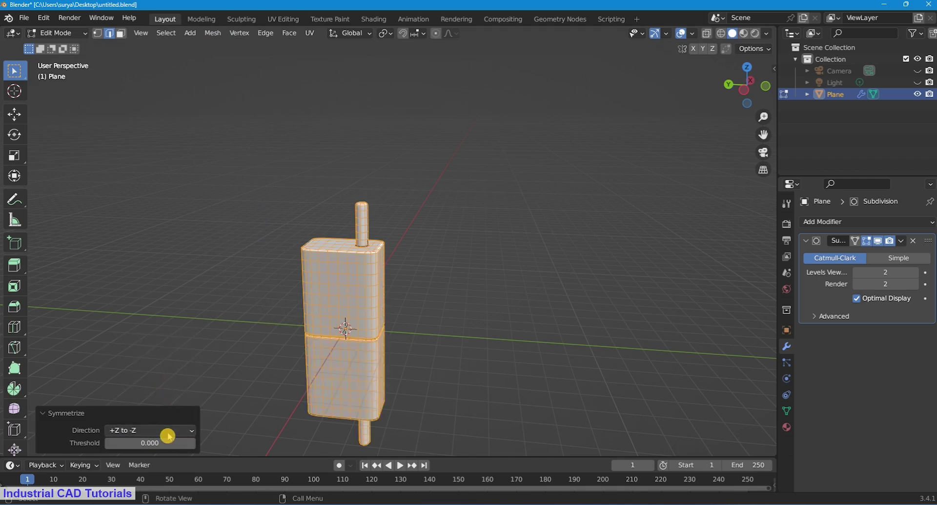
{"action": "left_click", "coordinate": [166, 431]}
{"action": "left_click", "coordinate": [141, 367]}
{"action": "left_click", "coordinate": [153, 431]}
{"action": "left_click", "coordinate": [150, 380]}
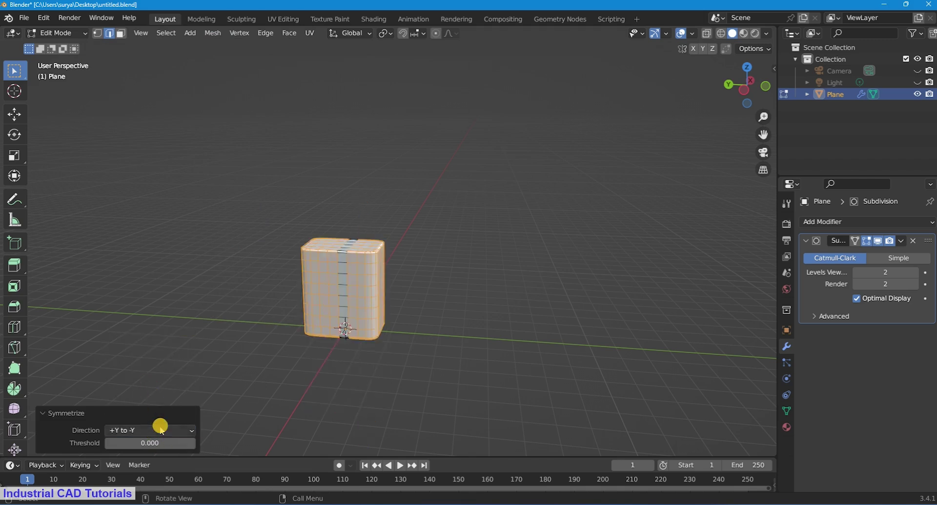
{"action": "left_click", "coordinate": [157, 431]}
{"action": "left_click", "coordinate": [150, 404]}
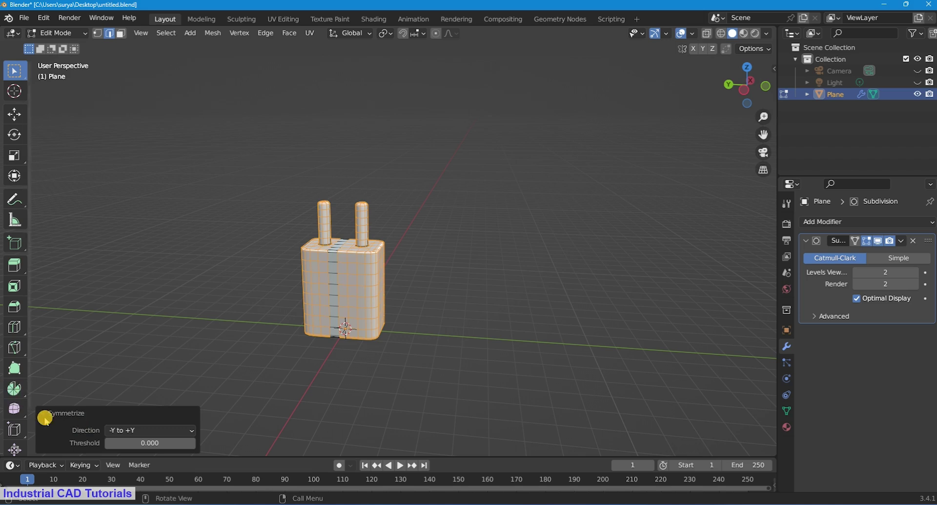
Collapse the Symmetrize panel and return to Object Mode to see both prongs
{"action": "left_click", "coordinate": [46, 413]}
{"action": "left_click", "coordinate": [62, 32]}
{"action": "left_click", "coordinate": [56, 46]}
{"action": "scroll", "coordinate": [412, 259], "scroll_direction": "down", "scroll_amount": 2}
Turn the view to face the two-pronged charger's front and switch to Edit Mode
{"action": "scroll", "coordinate": [412, 259], "scroll_direction": "up", "scroll_amount": 5}
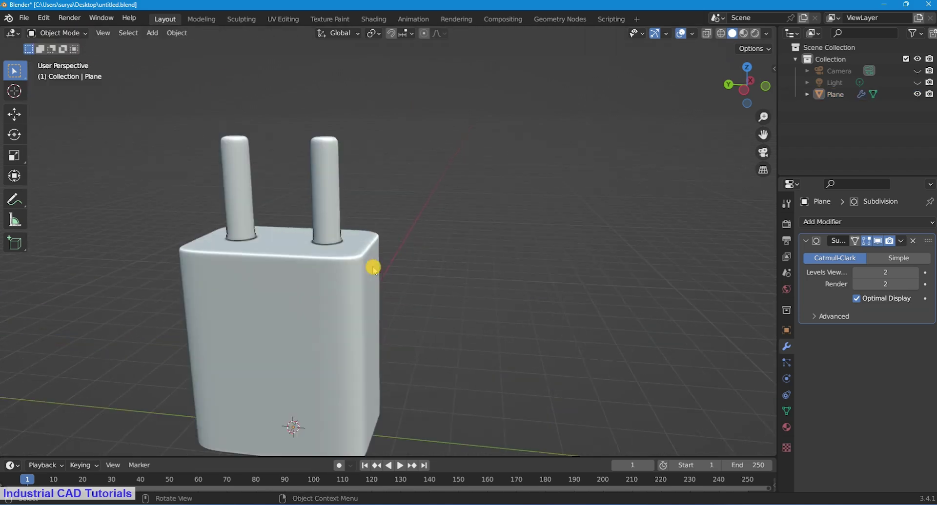
{"action": "mouse_move", "coordinate": [370, 265]}
{"action": "middle_mouse_down"}
{"action": "mouse_move", "coordinate": [315, 328]}
{"action": "mouse_move", "coordinate": [370, 190]}
{"action": "mouse_move", "coordinate": [412, 161]}
{"action": "mouse_move", "coordinate": [338, 299]}
{"action": "mouse_move", "coordinate": [351, 269]}
{"action": "middle_mouse_up"}
{"action": "scroll", "coordinate": [316, 328], "scroll_direction": "up", "scroll_amount": 2}
{"action": "scroll", "coordinate": [370, 190], "scroll_direction": "down", "scroll_amount": 4}
{"action": "scroll", "coordinate": [338, 299], "scroll_direction": "up", "scroll_amount": 1}
{"action": "left_click_drag", "start_coordinate": [769, 130], "coordinate": [775, 128]}
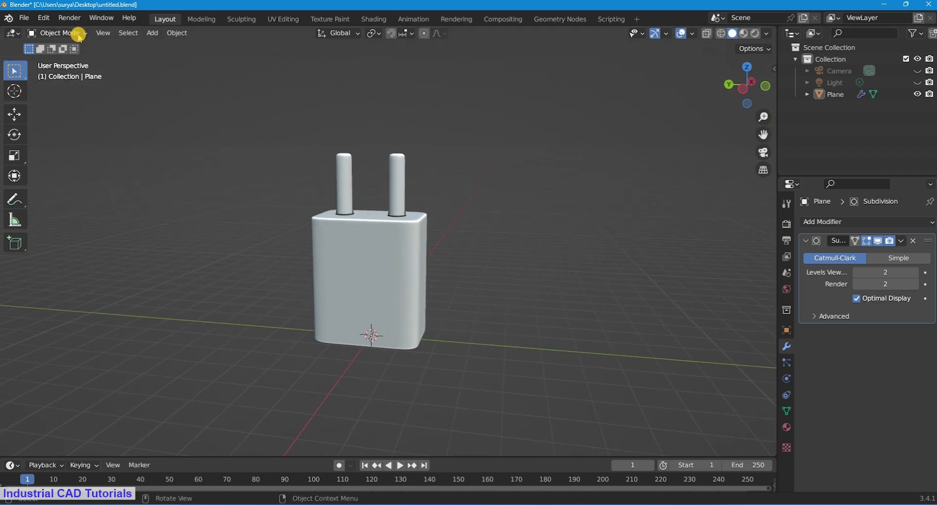
{"action": "left_click", "coordinate": [73, 33]}
{"action": "left_click", "coordinate": [78, 59]}
Box-select a block of front faces in face select, then clear it and reframe the view
{"action": "key", "text": "alt+a"}
{"action": "scroll", "coordinate": [460, 272], "scroll_direction": "up", "scroll_amount": 2}
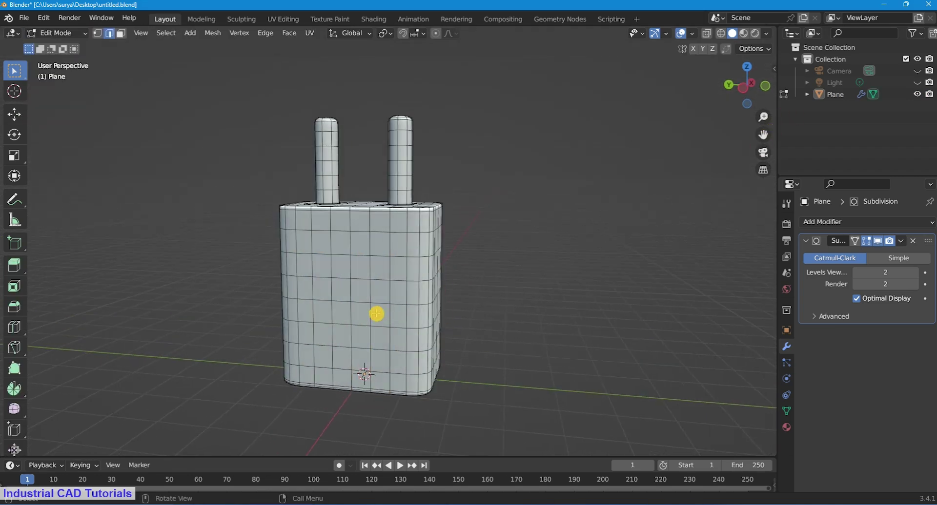
{"action": "mouse_move", "coordinate": [377, 313]}
{"action": "left_mouse_down"}
{"action": "mouse_move", "coordinate": [328, 296]}
{"action": "mouse_move", "coordinate": [389, 314]}
{"action": "left_mouse_up"}
{"action": "left_click", "coordinate": [122, 31]}
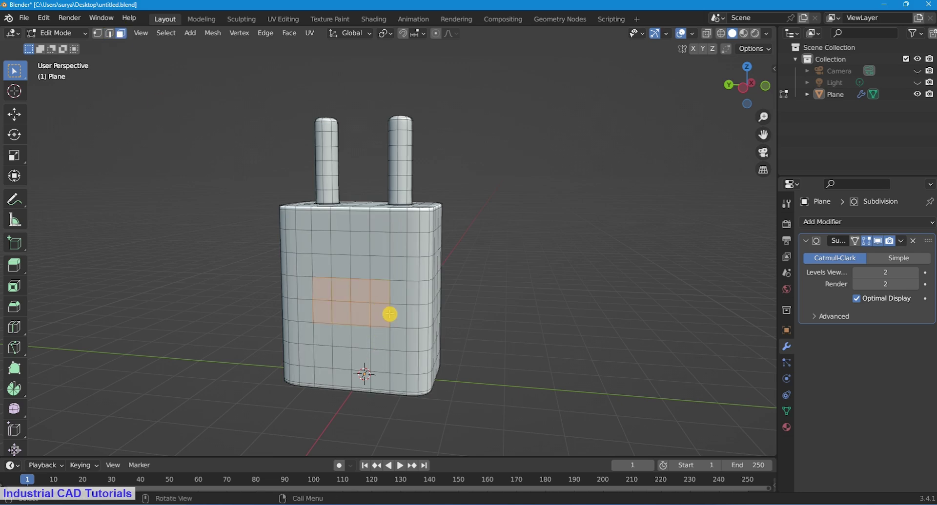
{"action": "middle_click_drag", "start_coordinate": [389, 314], "coordinate": [611, 240]}
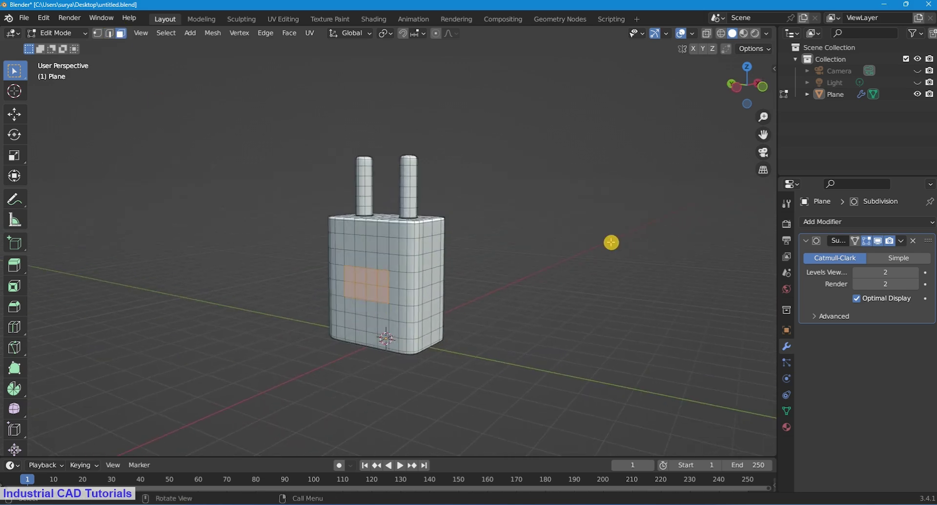
{"action": "left_click", "coordinate": [572, 274]}
{"action": "left_click_drag", "start_coordinate": [765, 135], "coordinate": [432, 267]}
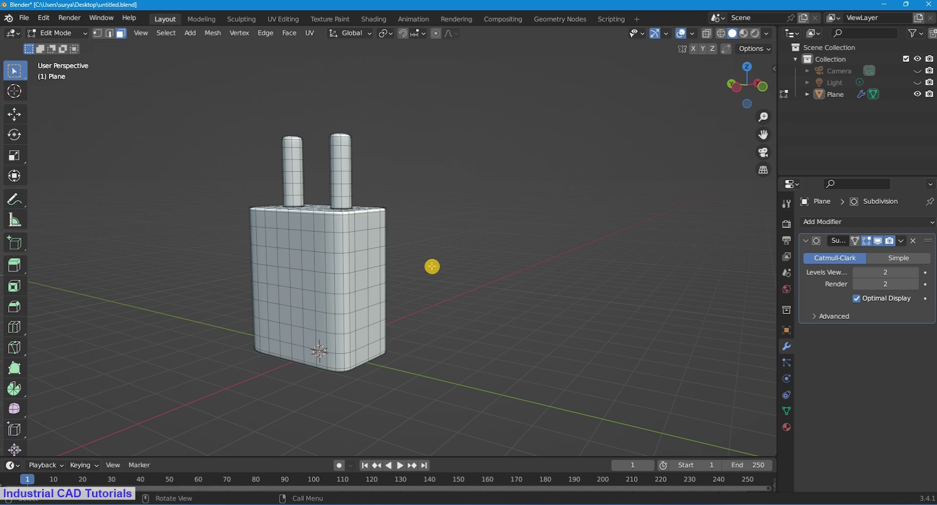
{"action": "mouse_move", "coordinate": [482, 137]}
{"action": "middle_mouse_down"}
{"action": "mouse_move", "coordinate": [478, 272]}
{"action": "mouse_move", "coordinate": [397, 331]}
{"action": "mouse_move", "coordinate": [418, 331]}
{"action": "mouse_move", "coordinate": [384, 232]}
{"action": "mouse_move", "coordinate": [391, 192]}
{"action": "mouse_move", "coordinate": [324, 307]}
{"action": "mouse_move", "coordinate": [385, 303]}
{"action": "mouse_move", "coordinate": [393, 328]}
{"action": "middle_mouse_up"}
Preview the body in Object Mode, then return to Edit Mode facing the charger's side
{"action": "left_click", "coordinate": [58, 33]}
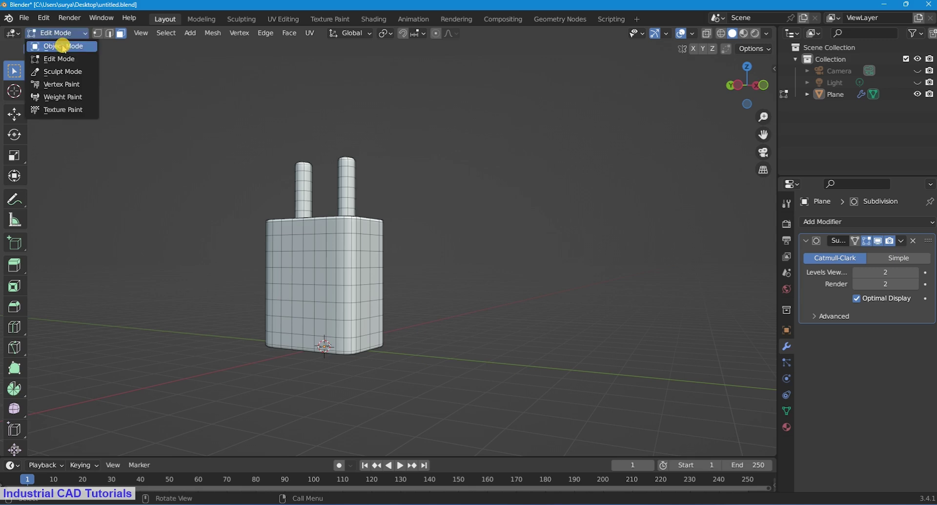
{"action": "left_click", "coordinate": [67, 38]}
{"action": "left_click", "coordinate": [67, 36]}
{"action": "left_click", "coordinate": [58, 54]}
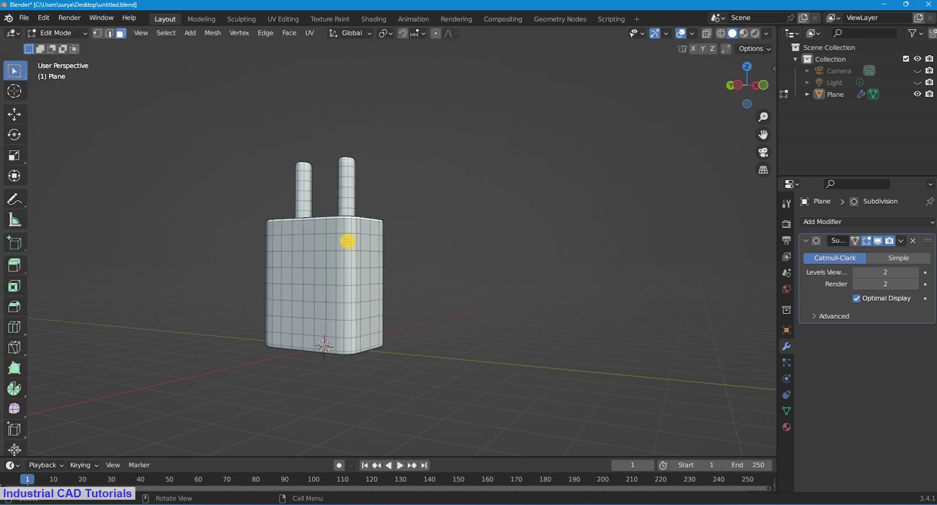
{"action": "mouse_move", "coordinate": [347, 243]}
{"action": "middle_mouse_down"}
{"action": "mouse_move", "coordinate": [371, 249]}
{"action": "mouse_move", "coordinate": [402, 291]}
{"action": "middle_mouse_up"}
{"action": "scroll", "coordinate": [390, 305], "scroll_direction": "up", "scroll_amount": 2}
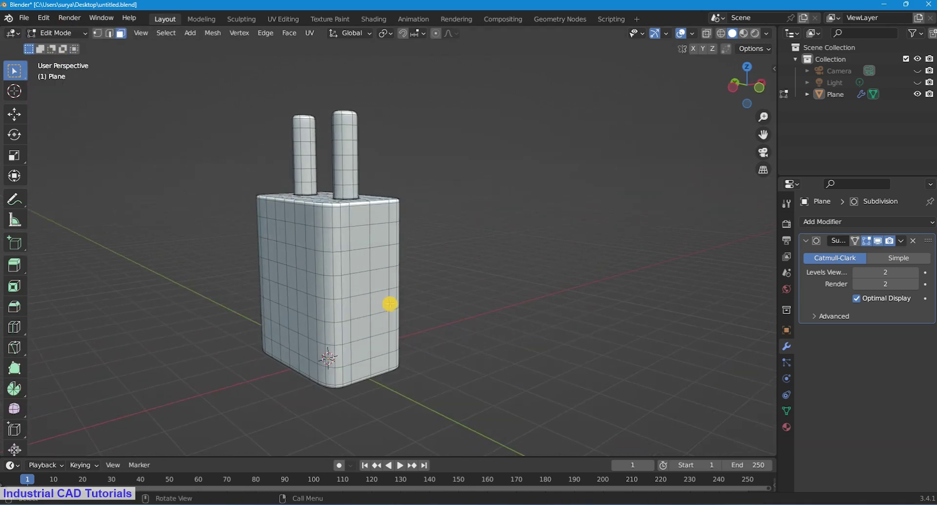
{"action": "left_click_drag", "start_coordinate": [381, 307], "coordinate": [370, 264]}
Box-select a block of side faces and inset them twice
{"action": "middle_click_drag", "start_coordinate": [335, 209], "coordinate": [428, 303]}
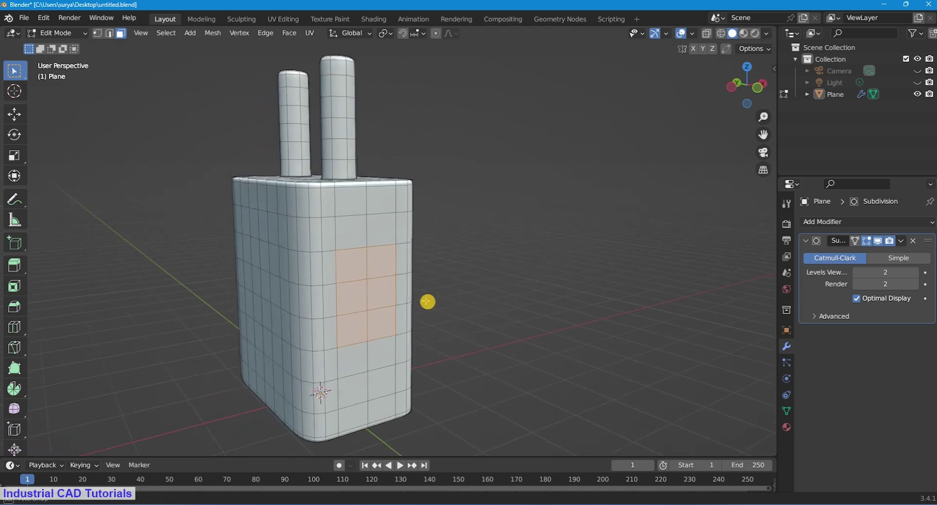
{"action": "key", "text": "i"}
{"action": "left_click", "coordinate": [452, 313]}
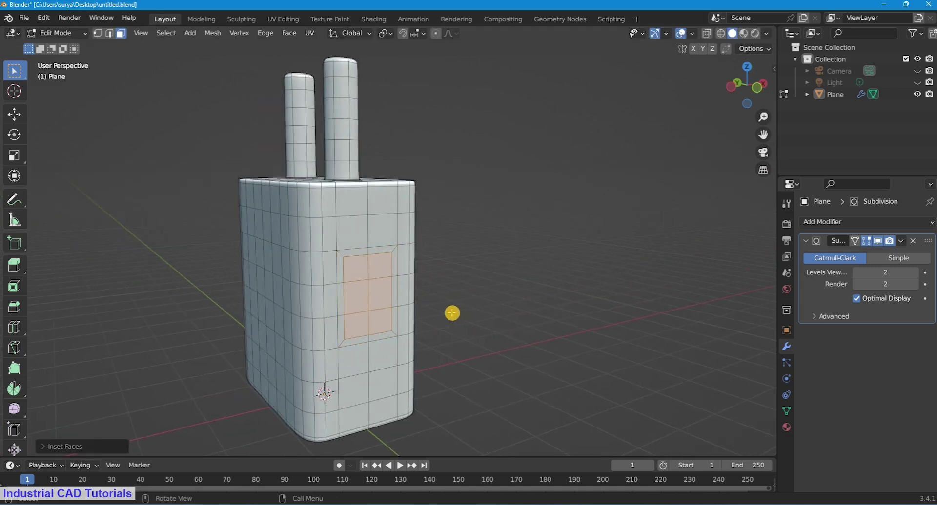
{"action": "key", "text": "i"}
{"action": "left_click", "coordinate": [446, 311]}
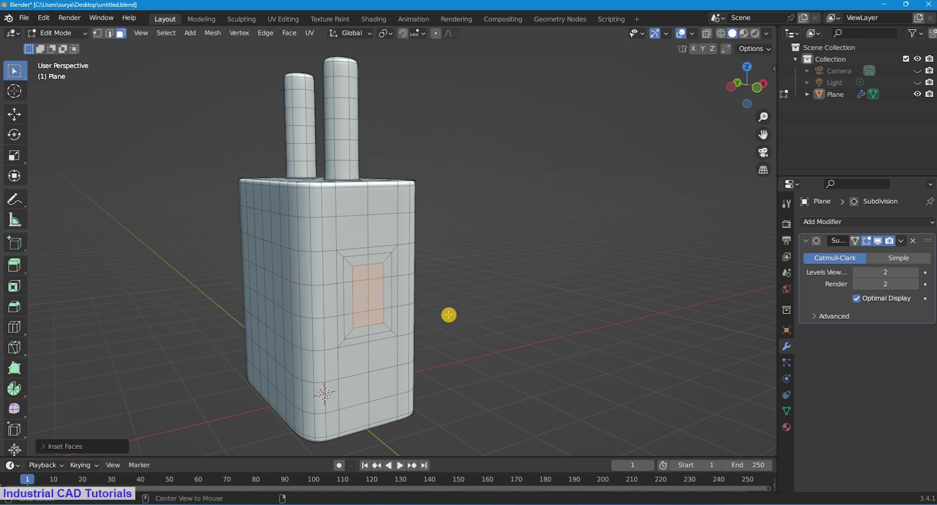
Extrude the inset faces inward along their normals to sink the opening
{"action": "key", "text": "alt+e"}
{"action": "left_click", "coordinate": [449, 316]}
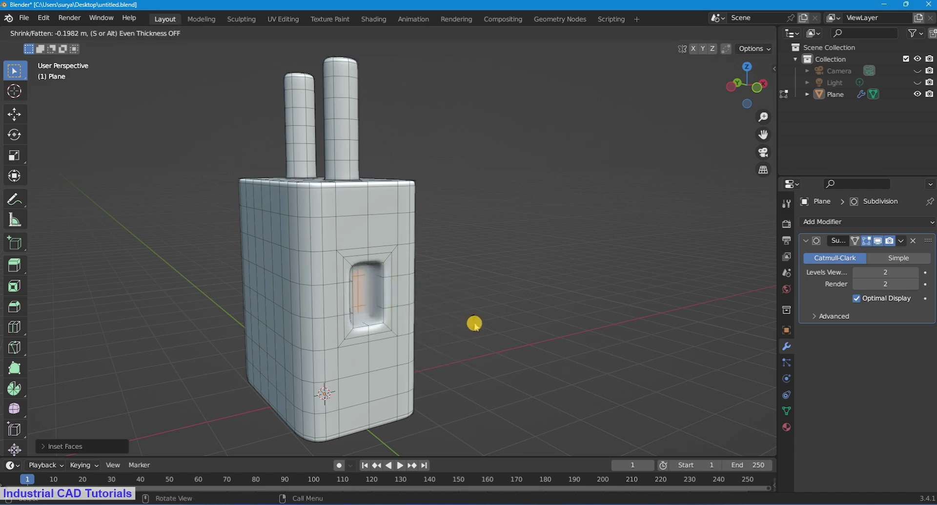
{"action": "left_click", "coordinate": [474, 323]}
{"action": "scroll", "coordinate": [448, 322], "scroll_direction": "up", "scroll_amount": 3}
Add a loop cut around the recess and dissolve the extra edges inside the opening
{"action": "key", "text": "ctrl+r"}
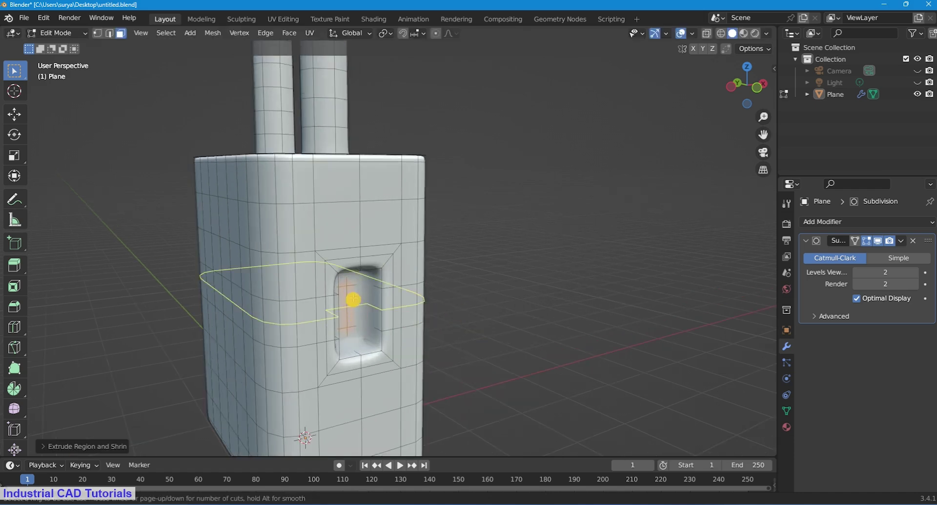
{"action": "left_click", "coordinate": [374, 284]}
{"action": "mouse_move", "coordinate": [458, 266]}
{"action": "middle_mouse_down"}
{"action": "mouse_move", "coordinate": [452, 259]}
{"action": "mouse_move", "coordinate": [397, 336]}
{"action": "middle_mouse_up"}
{"action": "left_click", "coordinate": [120, 33]}
{"action": "mouse_move", "coordinate": [385, 282]}
{"action": "middle_mouse_down"}
{"action": "mouse_move", "coordinate": [371, 278]}
{"action": "mouse_move", "coordinate": [385, 353]}
{"action": "middle_mouse_up"}
{"action": "left_click_drag", "start_coordinate": [385, 354], "coordinate": [369, 286]}
{"action": "key", "text": "x"}
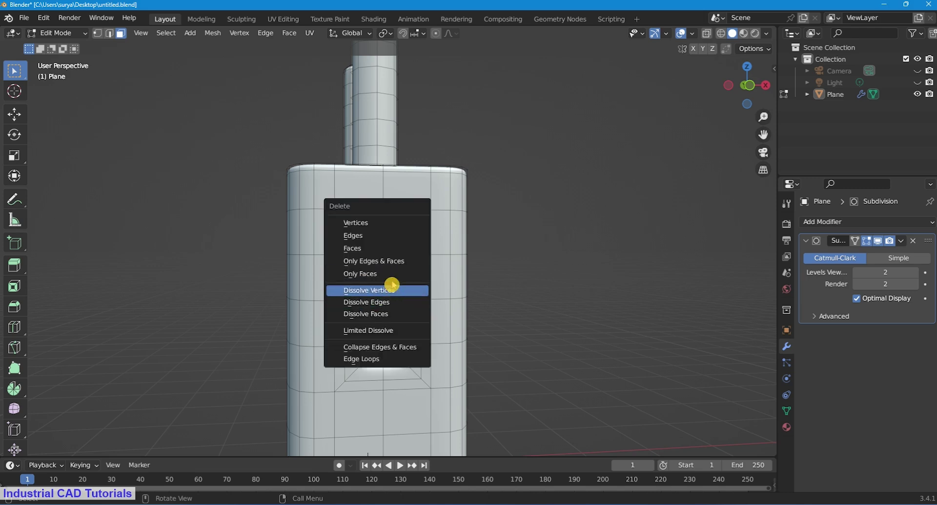
{"action": "left_click", "coordinate": [388, 274]}
Check the recessed socket in Object Mode, then go back to Edit Mode
{"action": "mouse_move", "coordinate": [487, 299]}
{"action": "middle_mouse_down"}
{"action": "mouse_move", "coordinate": [525, 292]}
{"action": "mouse_move", "coordinate": [413, 331]}
{"action": "mouse_move", "coordinate": [421, 308]}
{"action": "middle_mouse_up"}
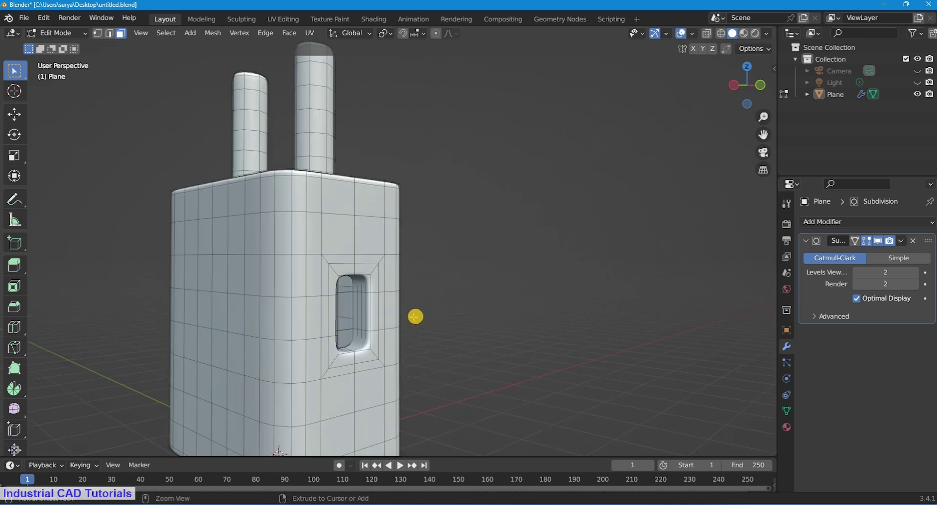
{"action": "middle_click_drag", "start_coordinate": [412, 317], "coordinate": [412, 317]}
{"action": "left_click", "coordinate": [57, 33]}
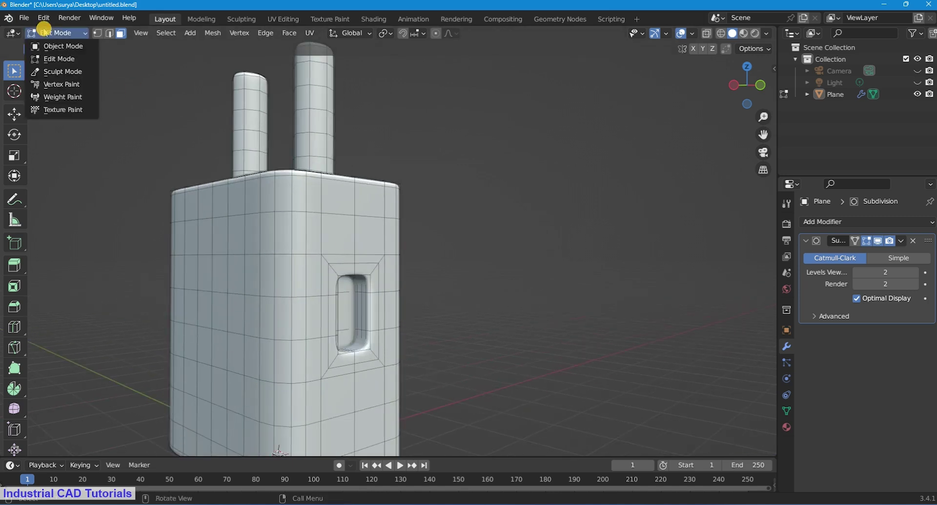
{"action": "left_click", "coordinate": [54, 43]}
{"action": "scroll", "coordinate": [376, 236], "scroll_direction": "down", "scroll_amount": 3}
{"action": "scroll", "coordinate": [119, 115], "scroll_direction": "up", "scroll_amount": 3}
{"action": "left_click", "coordinate": [57, 33]}
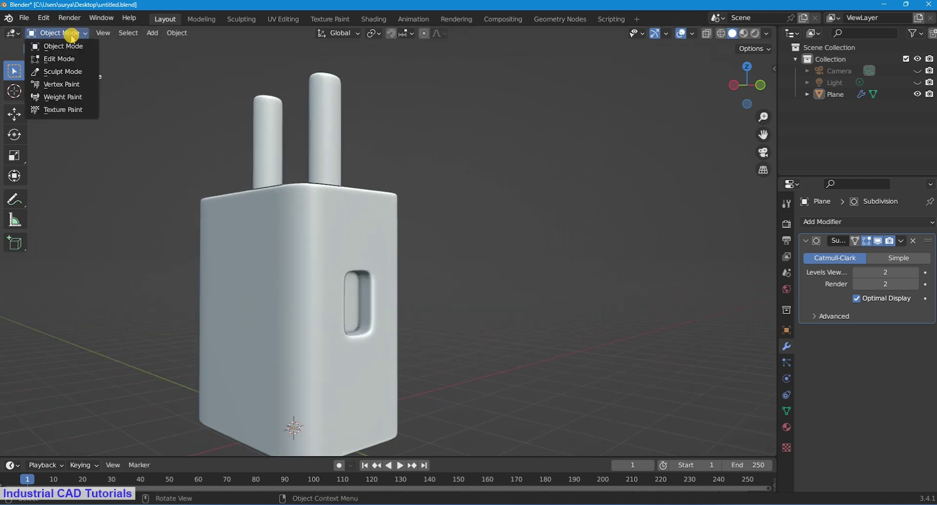
{"action": "left_click", "coordinate": [54, 55]}
{"action": "scroll", "coordinate": [385, 312], "scroll_direction": "up", "scroll_amount": 2}
{"action": "scroll", "coordinate": [390, 300], "scroll_direction": "up", "scroll_amount": 2}
Undo back to the flat inset and extrude the socket faces outward along normals
{"action": "key", "text": "ctrl+z"}
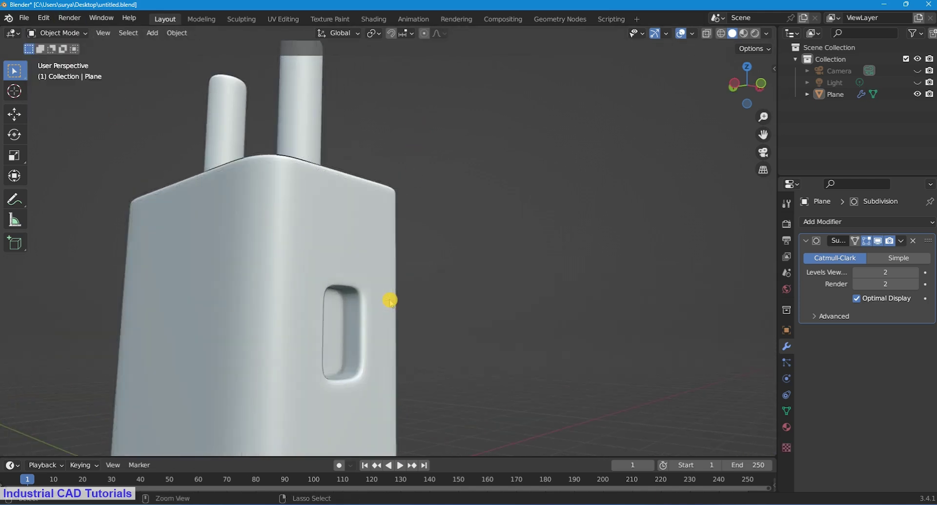
{"action": "key", "text": "ctrl+z"}
{"action": "key", "text": "ctrl+z"}
{"action": "key", "text": "ctrl+z"}
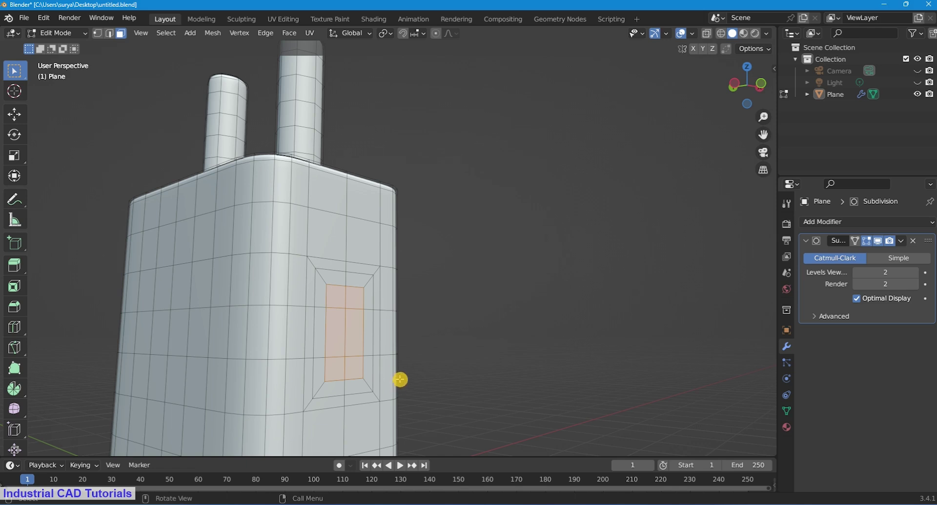
{"action": "key", "text": "alt+e"}
{"action": "left_click", "coordinate": [408, 365]}
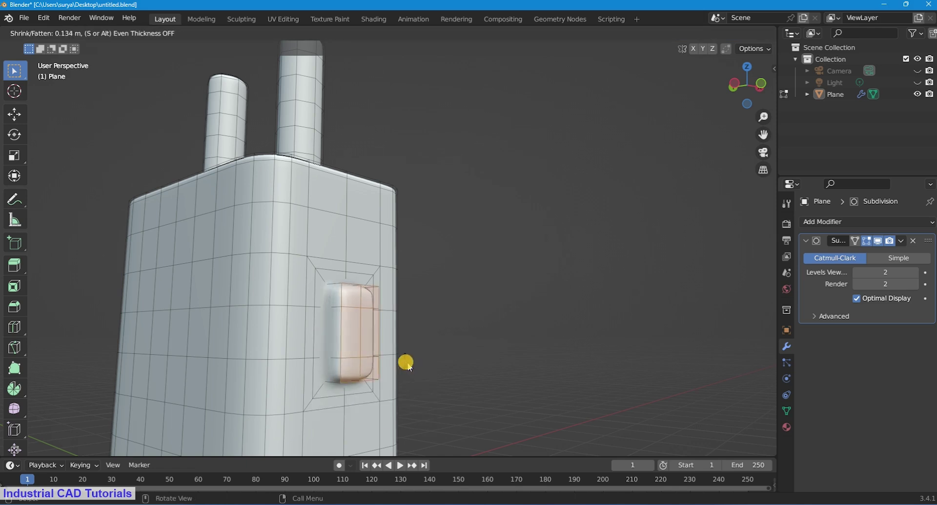
{"action": "left_click", "coordinate": [412, 360]}
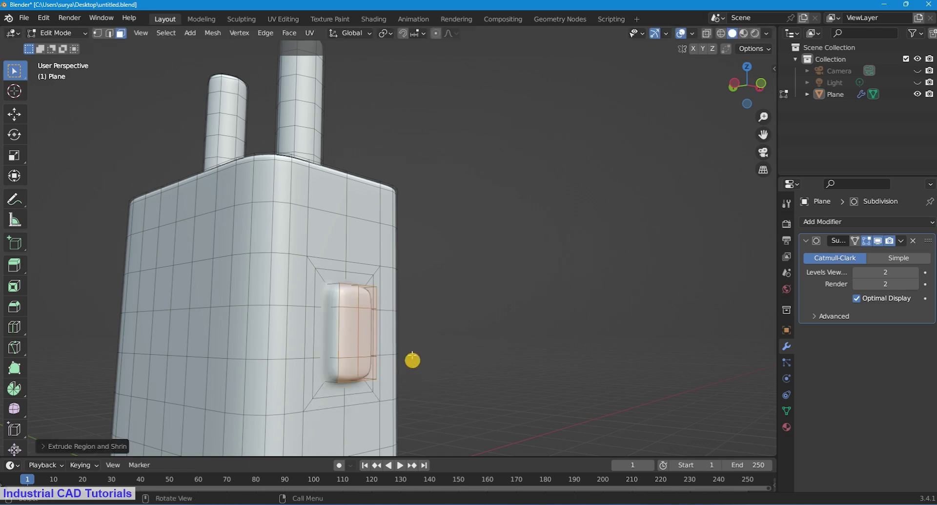
{"action": "middle_click_drag", "start_coordinate": [412, 360], "coordinate": [400, 360]}
{"action": "scroll", "coordinate": [399, 360], "scroll_direction": "down", "scroll_amount": 3}
{"action": "scroll", "coordinate": [402, 288], "scroll_direction": "up", "scroll_amount": 2}
{"action": "scroll", "coordinate": [402, 287], "scroll_direction": "up", "scroll_amount": 2}
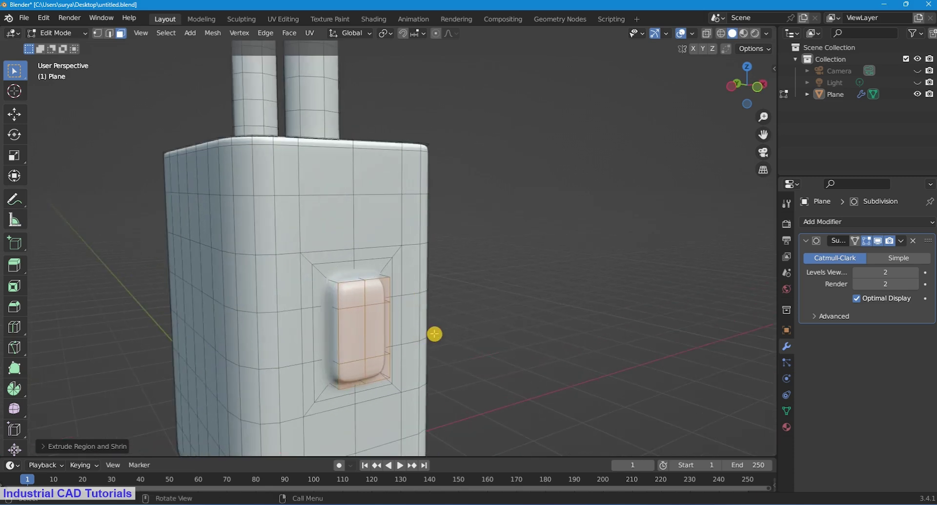
Inset the raised socket faces, extrude the centre inward and scale it down
{"action": "key", "text": "i"}
{"action": "left_click", "coordinate": [427, 332]}
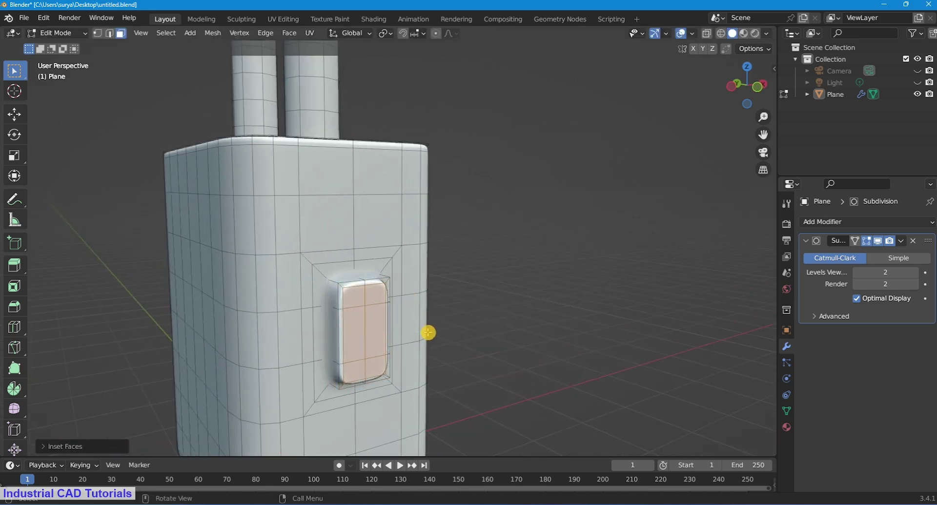
{"action": "key", "text": "alt+e"}
{"action": "left_click", "coordinate": [432, 333]}
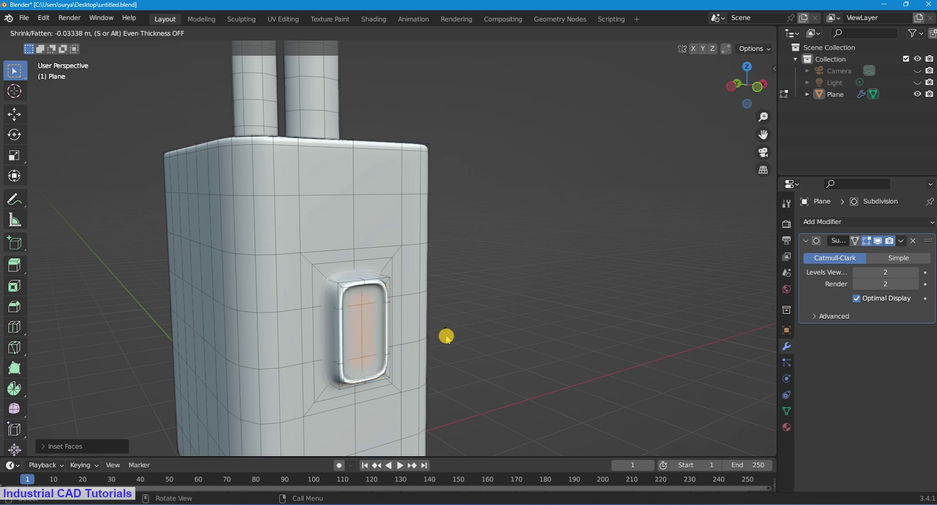
{"action": "left_click", "coordinate": [454, 341]}
{"action": "key", "text": "s"}
{"action": "left_click", "coordinate": [443, 334]}
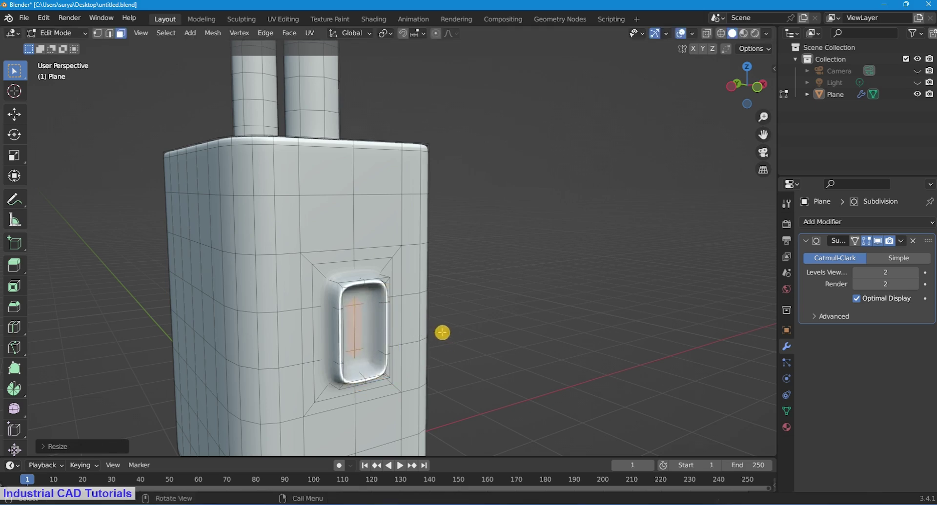
Delete only the socket's inner face to hollow it, then view it in Object Mode
{"action": "middle_click_drag", "start_coordinate": [444, 334], "coordinate": [468, 319]}
{"action": "scroll", "coordinate": [468, 319], "scroll_direction": "up", "scroll_amount": 2}
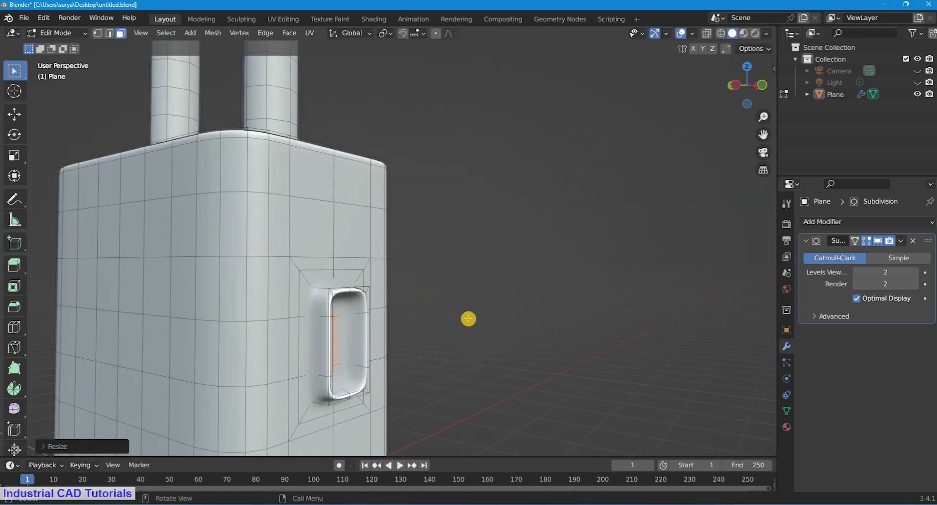
{"action": "key", "text": "x"}
{"action": "left_click", "coordinate": [452, 317]}
{"action": "scroll", "coordinate": [453, 307], "scroll_direction": "down", "scroll_amount": 3}
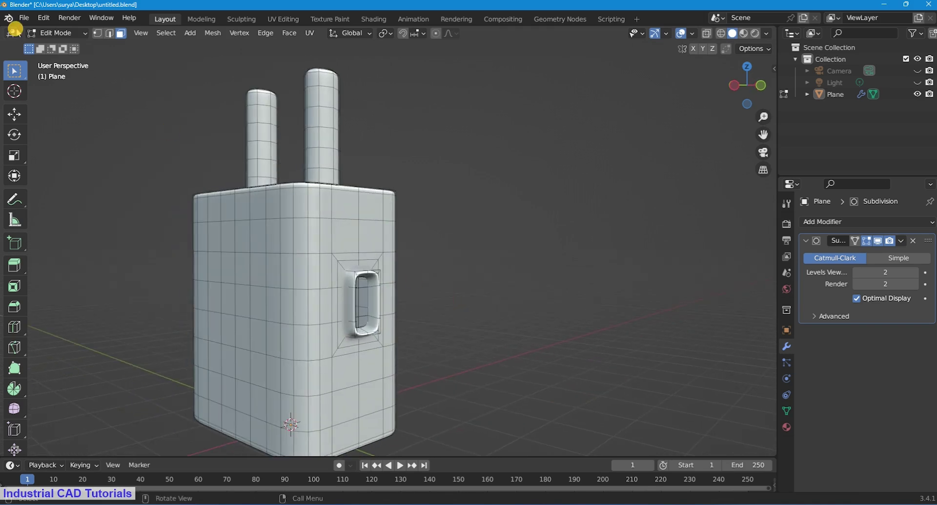
{"action": "left_click", "coordinate": [29, 33]}
{"action": "left_click", "coordinate": [49, 35]}
{"action": "mouse_move", "coordinate": [462, 225]}
{"action": "middle_mouse_down"}
{"action": "mouse_move", "coordinate": [382, 312]}
{"action": "mouse_move", "coordinate": [448, 323]}
{"action": "mouse_move", "coordinate": [341, 328]}
{"action": "mouse_move", "coordinate": [386, 302]}
{"action": "middle_mouse_up"}
Apply smooth shading to the charger body
{"action": "scroll", "coordinate": [439, 288], "scroll_direction": "down", "scroll_amount": 3}
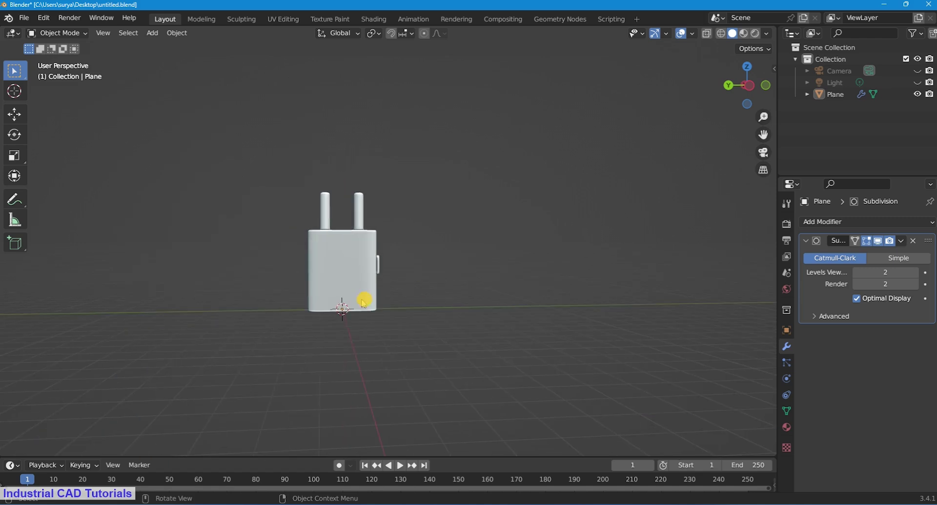
{"action": "left_click", "coordinate": [366, 299]}
{"action": "middle_click_drag", "start_coordinate": [366, 299], "coordinate": [293, 307]}
{"action": "left_click", "coordinate": [359, 241]}
{"action": "right_click", "coordinate": [359, 241]}
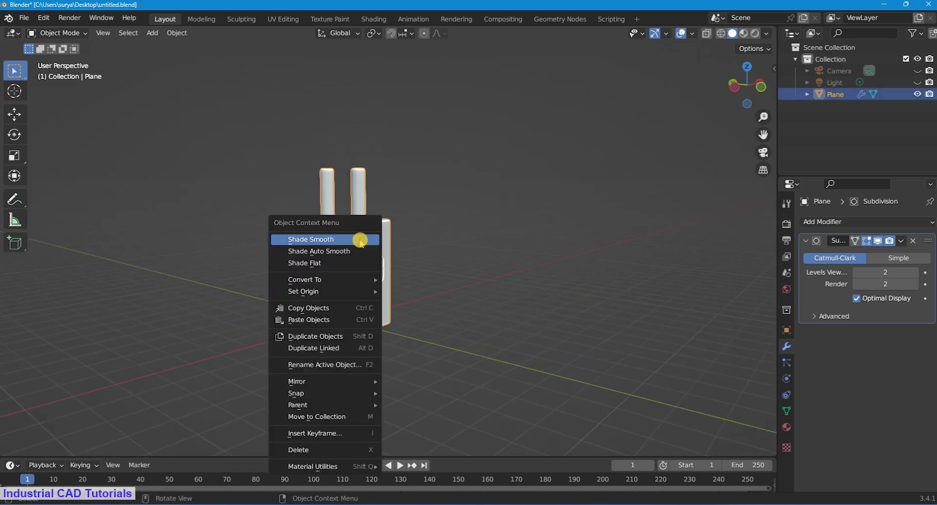
{"action": "left_click", "coordinate": [359, 240]}
{"action": "left_click", "coordinate": [444, 225]}
{"action": "scroll", "coordinate": [387, 320], "scroll_direction": "up", "scroll_amount": 4}
{"action": "scroll", "coordinate": [388, 320], "scroll_direction": "down", "scroll_amount": 2}
{"action": "scroll", "coordinate": [389, 319], "scroll_direction": "up", "scroll_amount": 3}
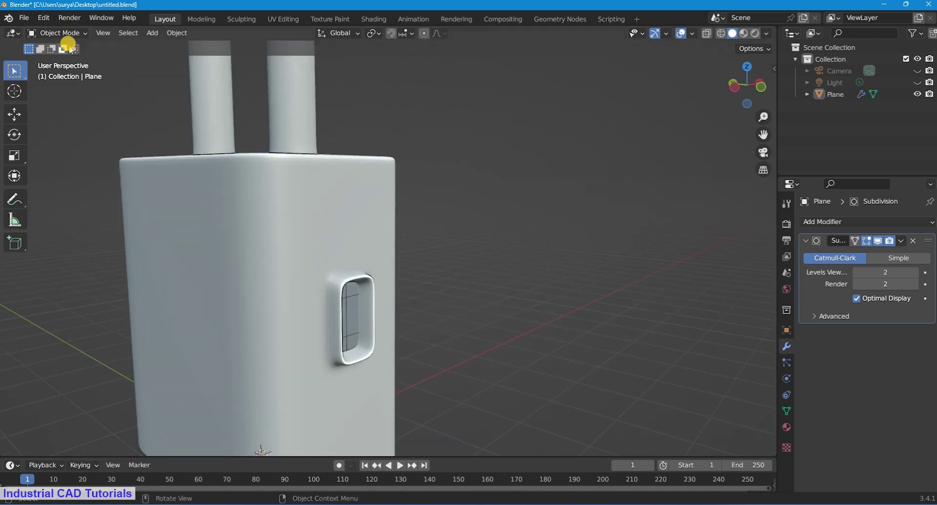
Add an edge loop around the side socket's rim in Edit Mode, then preview it in Object Mode
{"action": "left_click", "coordinate": [57, 33]}
{"action": "left_click", "coordinate": [60, 59]}
{"action": "scroll", "coordinate": [341, 322], "scroll_direction": "up", "scroll_amount": 1}
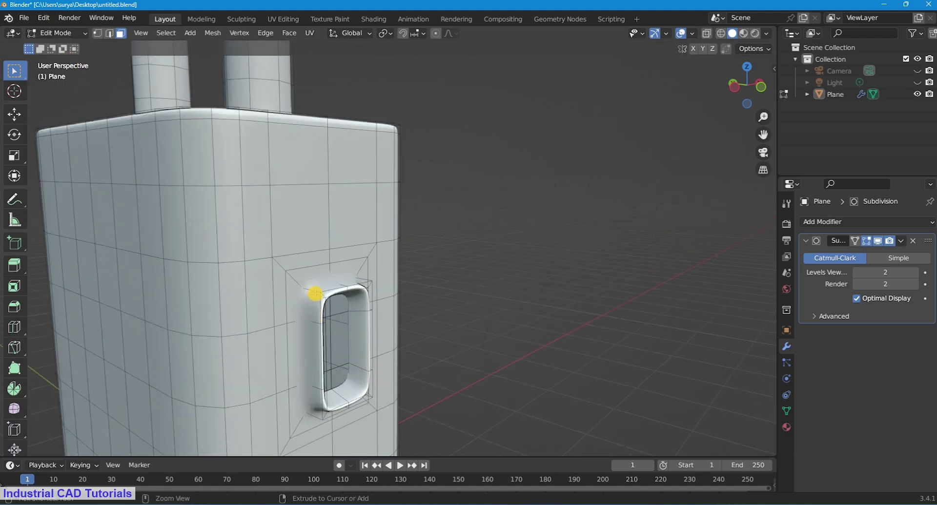
{"action": "left_click", "coordinate": [314, 291]}
{"action": "left_click", "coordinate": [310, 286]}
{"action": "left_click", "coordinate": [57, 33]}
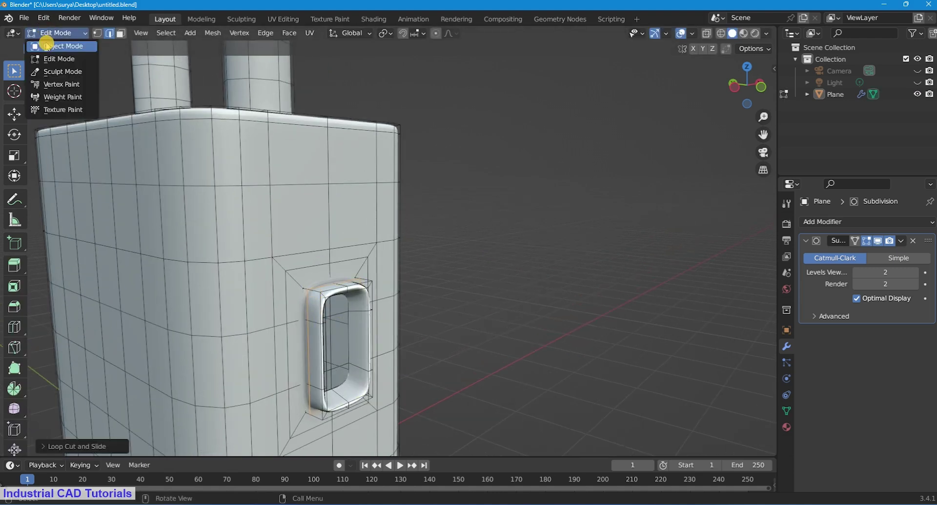
{"action": "left_click", "coordinate": [61, 46]}
Add a second edge loop on the socket rim and check the smoothed result in Object Mode
{"action": "middle_click_drag", "start_coordinate": [451, 190], "coordinate": [401, 288]}
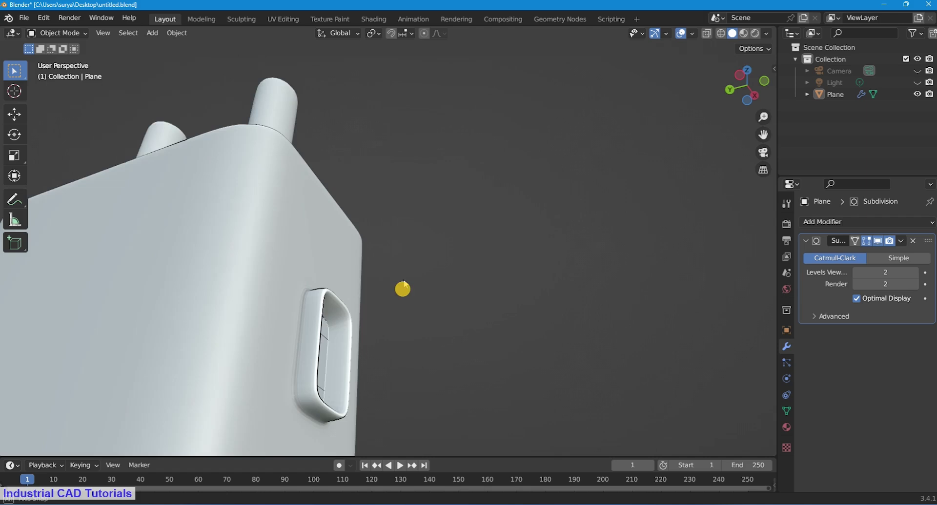
{"action": "left_click", "coordinate": [57, 33]}
{"action": "left_click", "coordinate": [61, 59]}
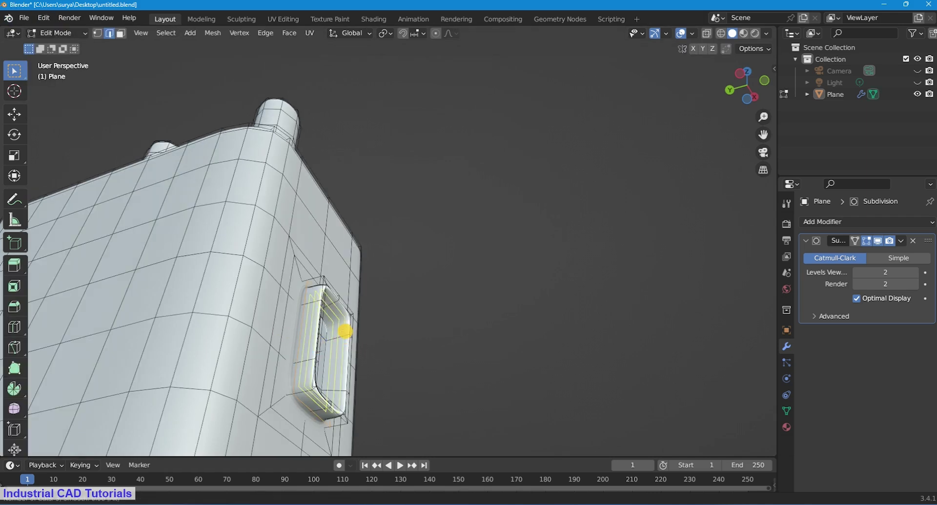
{"action": "left_click", "coordinate": [345, 331]}
{"action": "left_click", "coordinate": [57, 33]}
{"action": "left_click", "coordinate": [61, 46]}
Orbit to view the whole charger from the front
{"action": "mouse_move", "coordinate": [470, 103]}
{"action": "middle_mouse_down"}
{"action": "mouse_move", "coordinate": [411, 273]}
{"action": "mouse_move", "coordinate": [447, 196]}
{"action": "mouse_move", "coordinate": [382, 221]}
{"action": "mouse_move", "coordinate": [428, 325]}
{"action": "mouse_move", "coordinate": [324, 324]}
{"action": "mouse_move", "coordinate": [214, 288]}
{"action": "mouse_move", "coordinate": [71, 29]}
{"action": "middle_mouse_up"}
{"action": "left_click", "coordinate": [68, 32]}
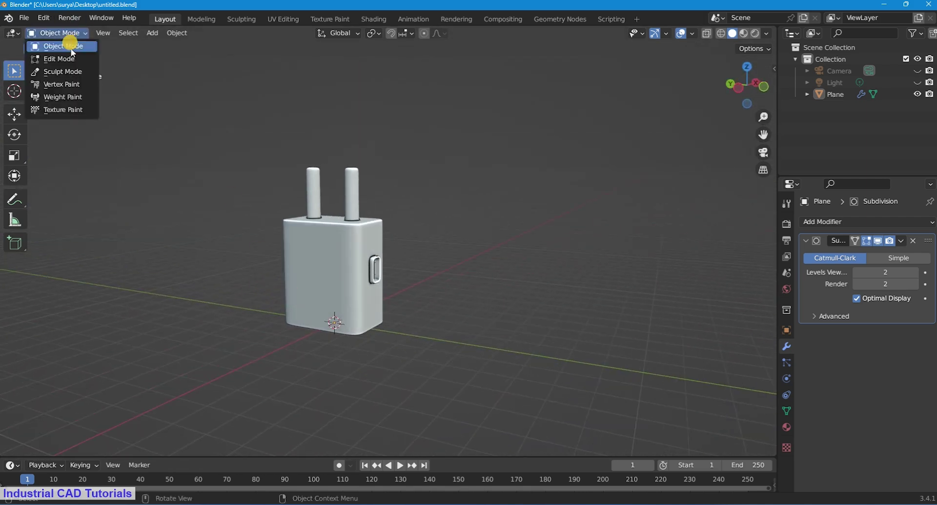
{"action": "left_click", "coordinate": [72, 49]}
{"action": "mouse_move", "coordinate": [257, 107]}
{"action": "middle_mouse_down"}
{"action": "mouse_move", "coordinate": [496, 265]}
{"action": "mouse_move", "coordinate": [370, 352]}
{"action": "middle_mouse_up"}
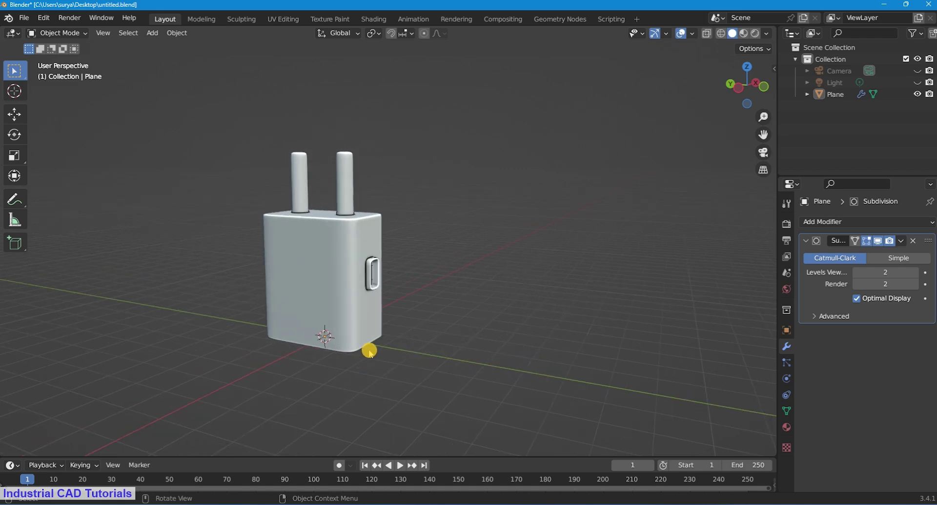
{"action": "mouse_move", "coordinate": [398, 314]}
{"action": "middle_mouse_down"}
{"action": "mouse_move", "coordinate": [324, 317]}
{"action": "mouse_move", "coordinate": [329, 301]}
{"action": "mouse_move", "coordinate": [338, 307]}
{"action": "middle_mouse_up"}
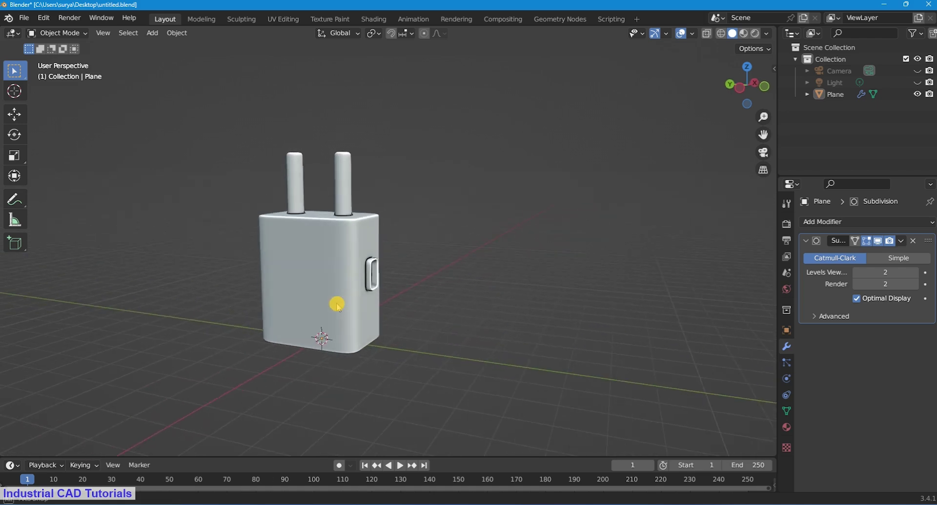
{"action": "left_click", "coordinate": [71, 34]}
Loop-cut near the base, bevel it into a narrow band, and extrude it inward about 0.025 m
{"action": "left_click", "coordinate": [73, 58]}
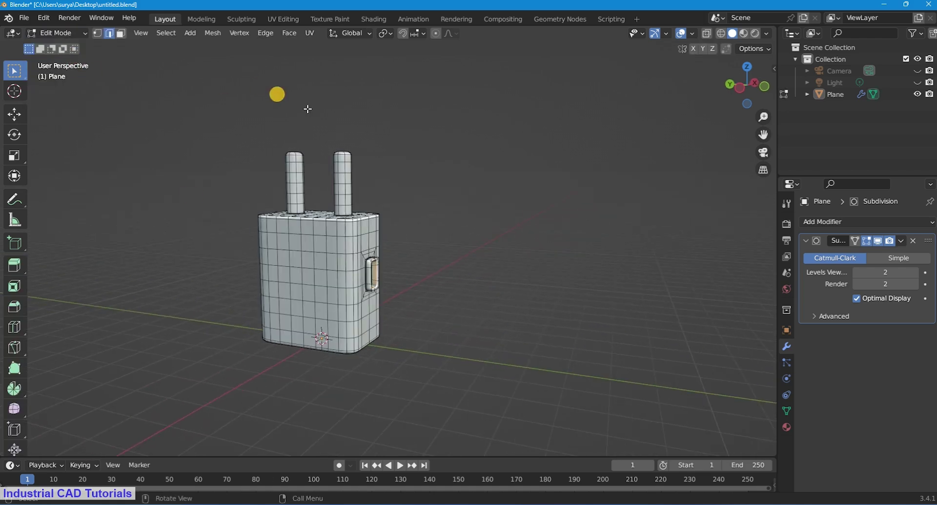
{"action": "mouse_move", "coordinate": [274, 94]}
{"action": "middle_mouse_down"}
{"action": "mouse_move", "coordinate": [360, 158]}
{"action": "mouse_move", "coordinate": [374, 387]}
{"action": "middle_mouse_up"}
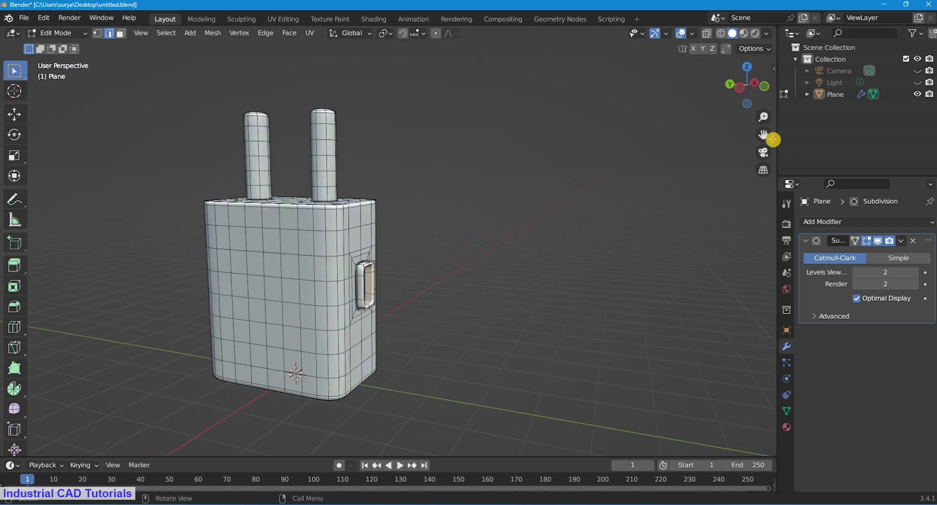
{"action": "mouse_move", "coordinate": [769, 140]}
{"action": "left_mouse_down"}
{"action": "mouse_move", "coordinate": [381, 355]}
{"action": "mouse_move", "coordinate": [379, 371]}
{"action": "left_mouse_up"}
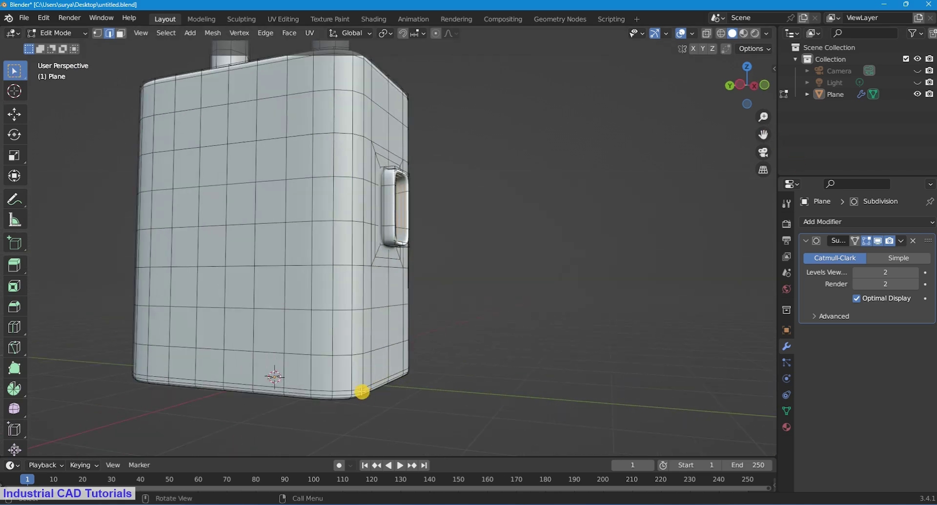
{"action": "left_click", "coordinate": [352, 380]}
{"action": "left_click", "coordinate": [355, 390]}
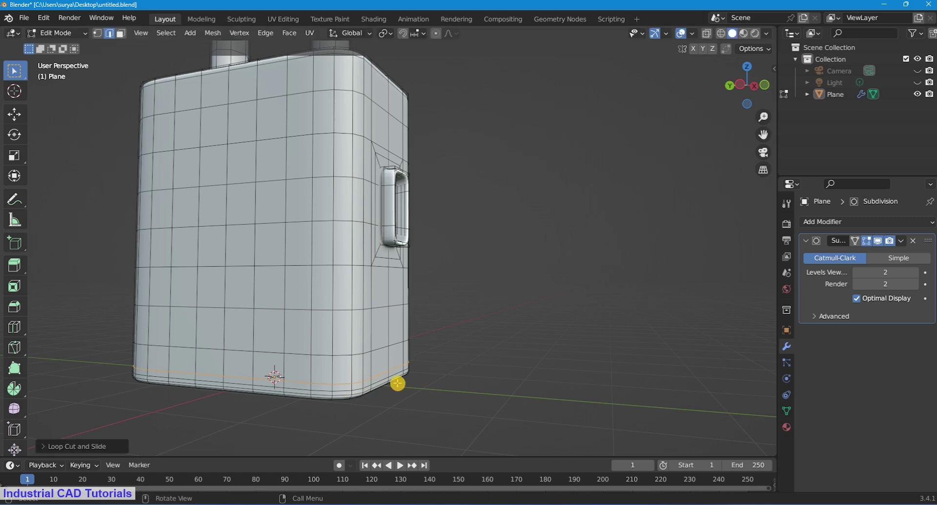
{"action": "key", "text": "ctrl+b"}
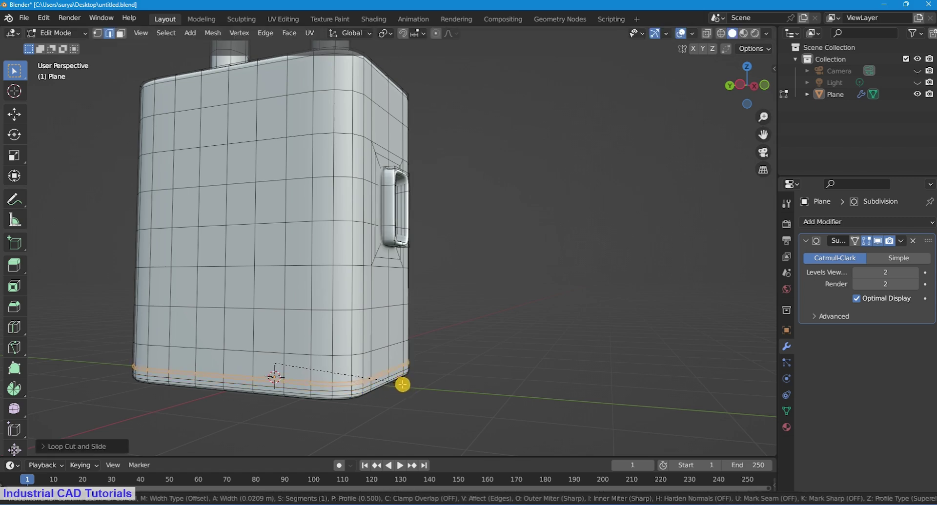
{"action": "left_click", "coordinate": [407, 388]}
{"action": "key", "text": "alt+e"}
{"action": "left_click", "coordinate": [411, 389]}
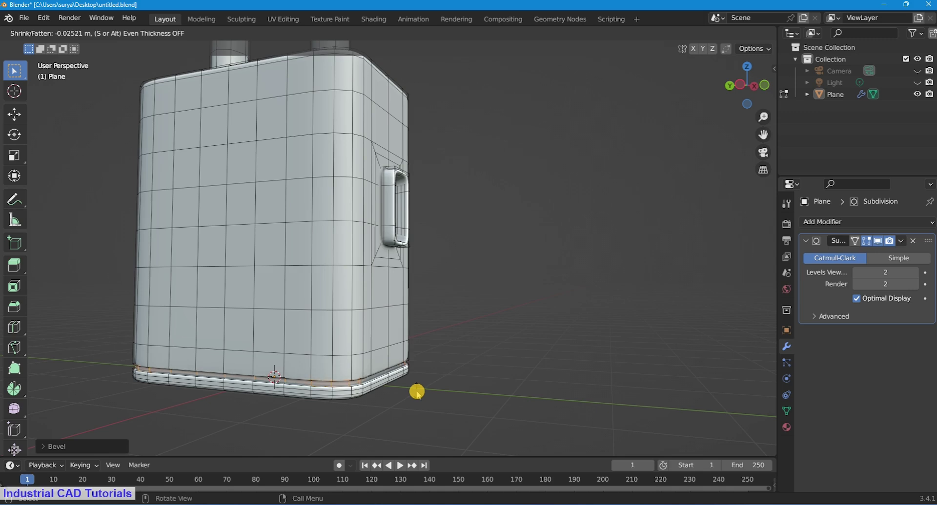
{"action": "left_click", "coordinate": [57, 33]}
{"action": "left_click", "coordinate": [59, 44]}
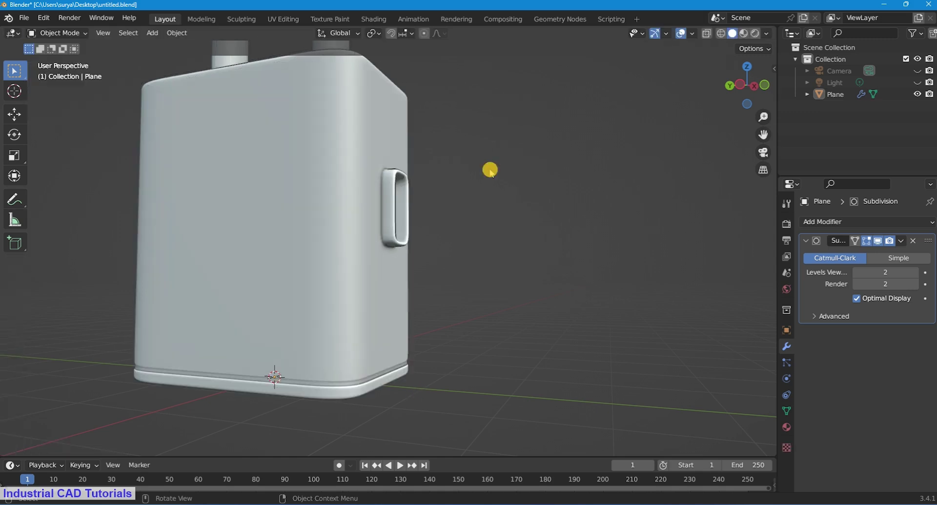
{"action": "mouse_move", "coordinate": [489, 169]}
{"action": "middle_mouse_down"}
{"action": "mouse_move", "coordinate": [355, 332]}
{"action": "mouse_move", "coordinate": [362, 309]}
{"action": "mouse_move", "coordinate": [345, 320]}
{"action": "mouse_move", "coordinate": [339, 309]}
{"action": "middle_mouse_up"}
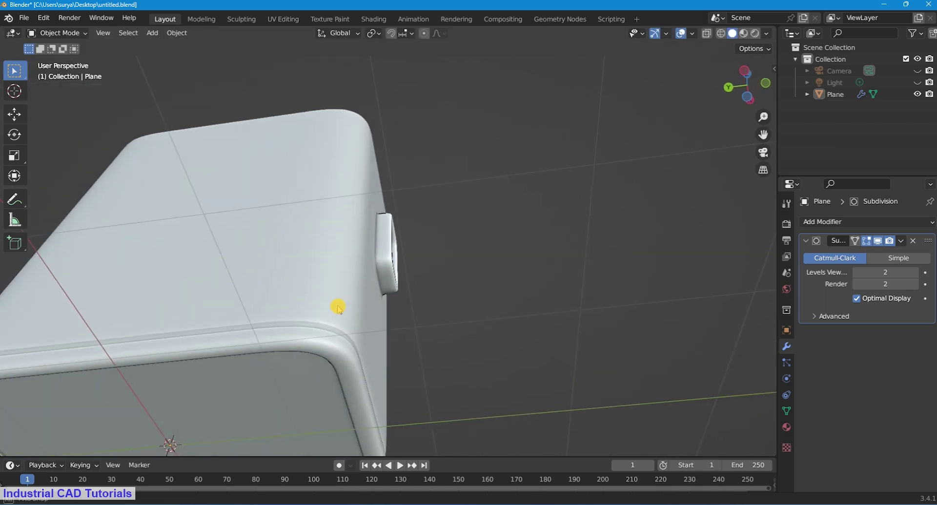
{"action": "left_click", "coordinate": [72, 35]}
{"action": "left_click", "coordinate": [69, 43]}
{"action": "middle_click_drag", "start_coordinate": [335, 347], "coordinate": [278, 365]}
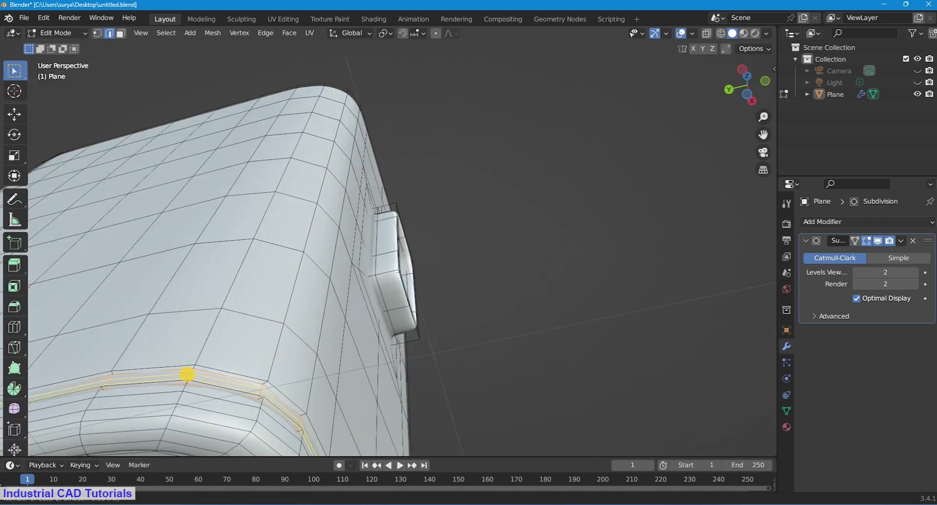
{"action": "left_click", "coordinate": [55, 35]}
{"action": "left_click", "coordinate": [58, 44]}
{"action": "mouse_move", "coordinate": [522, 109]}
{"action": "middle_mouse_down"}
{"action": "mouse_move", "coordinate": [507, 109]}
{"action": "mouse_move", "coordinate": [451, 253]}
{"action": "mouse_move", "coordinate": [539, 241]}
{"action": "mouse_move", "coordinate": [443, 196]}
{"action": "mouse_move", "coordinate": [470, 181]}
{"action": "middle_mouse_up"}
{"action": "scroll", "coordinate": [471, 181], "scroll_direction": "up", "scroll_amount": 4}
{"action": "scroll", "coordinate": [468, 190], "scroll_direction": "up", "scroll_amount": 2}
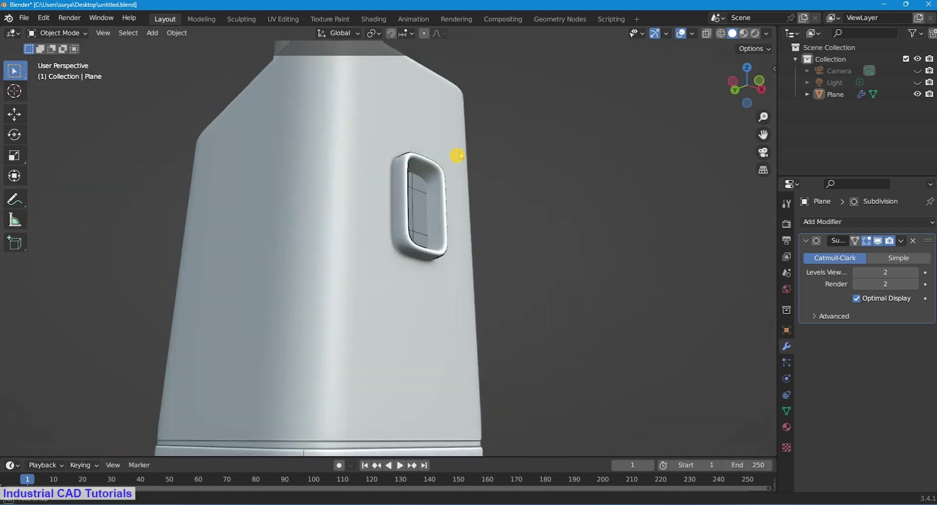
{"action": "scroll", "coordinate": [455, 155], "scroll_direction": "down", "scroll_amount": 2}
{"action": "scroll", "coordinate": [476, 188], "scroll_direction": "down", "scroll_amount": 4}
{"action": "mouse_move", "coordinate": [476, 188]}
{"action": "middle_mouse_down"}
{"action": "mouse_move", "coordinate": [443, 211]}
{"action": "mouse_move", "coordinate": [499, 198]}
{"action": "mouse_move", "coordinate": [483, 86]}
{"action": "mouse_move", "coordinate": [491, 211]}
{"action": "mouse_move", "coordinate": [486, 197]}
{"action": "middle_mouse_up"}
{"action": "left_click_drag", "start_coordinate": [763, 135], "coordinate": [762, 147]}
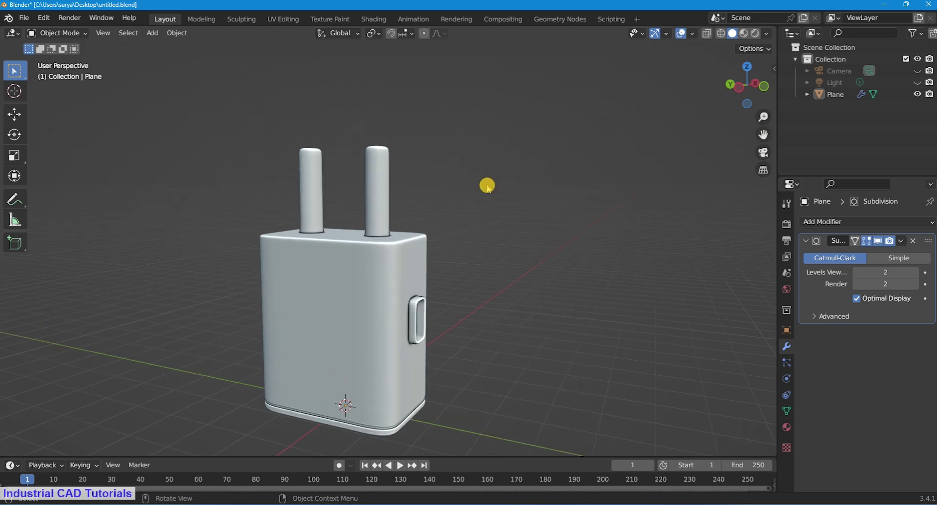
{"action": "mouse_move", "coordinate": [487, 181]}
{"action": "middle_mouse_down"}
{"action": "mouse_move", "coordinate": [417, 305]}
{"action": "mouse_move", "coordinate": [457, 252]}
{"action": "middle_mouse_up"}
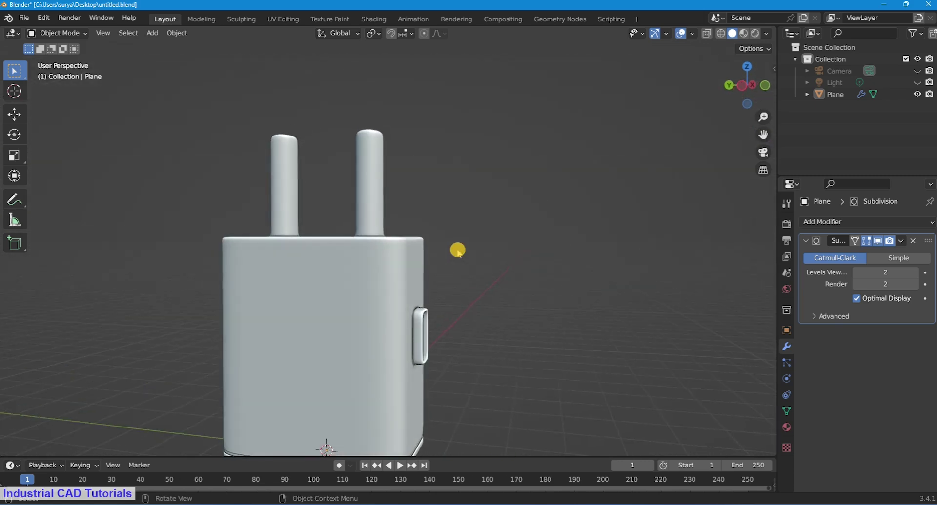
{"action": "scroll", "coordinate": [474, 213], "scroll_direction": "down", "scroll_amount": 4}
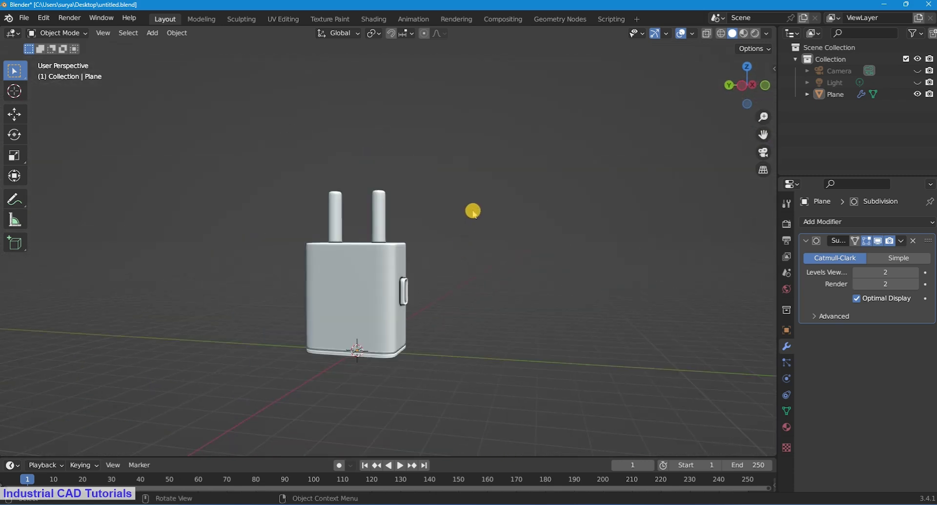
Look through the camera and scale the charger down to fit the frame
{"action": "key", "text": "KP_0"}
{"action": "scroll", "coordinate": [469, 219], "scroll_direction": "down", "scroll_amount": 3}
{"action": "left_click", "coordinate": [418, 234]}
{"action": "scroll", "coordinate": [443, 216], "scroll_direction": "up", "scroll_amount": 2}
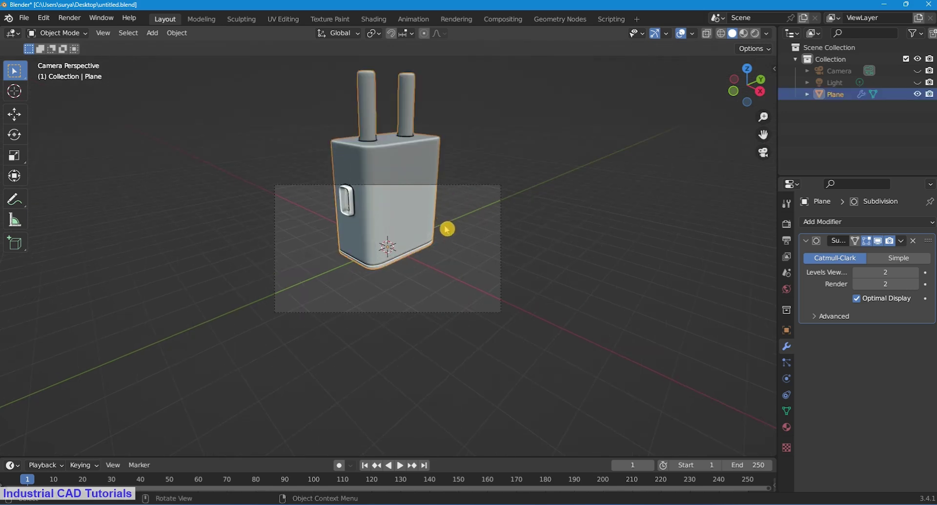
{"action": "key", "text": "s"}
{"action": "left_click", "coordinate": [410, 239]}
{"action": "scroll", "coordinate": [431, 237], "scroll_direction": "up", "scroll_amount": 3}
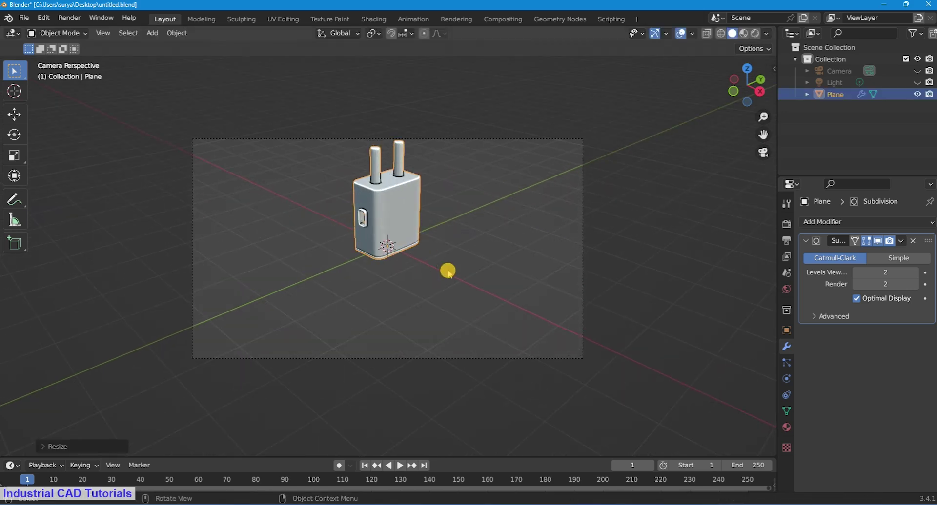
Tilt the charger about the X axis and move it within the camera frame
{"action": "key", "text": "r"}
{"action": "key", "text": "x"}
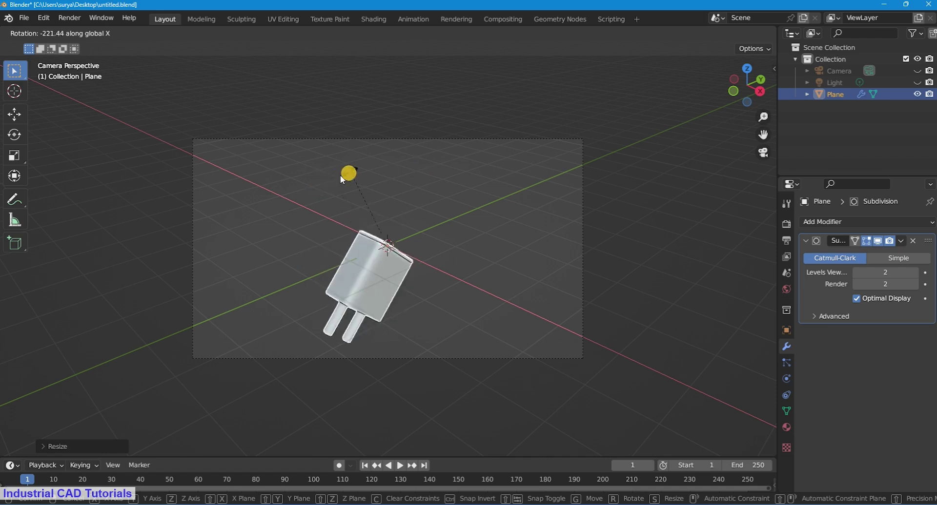
{"action": "left_click", "coordinate": [398, 271]}
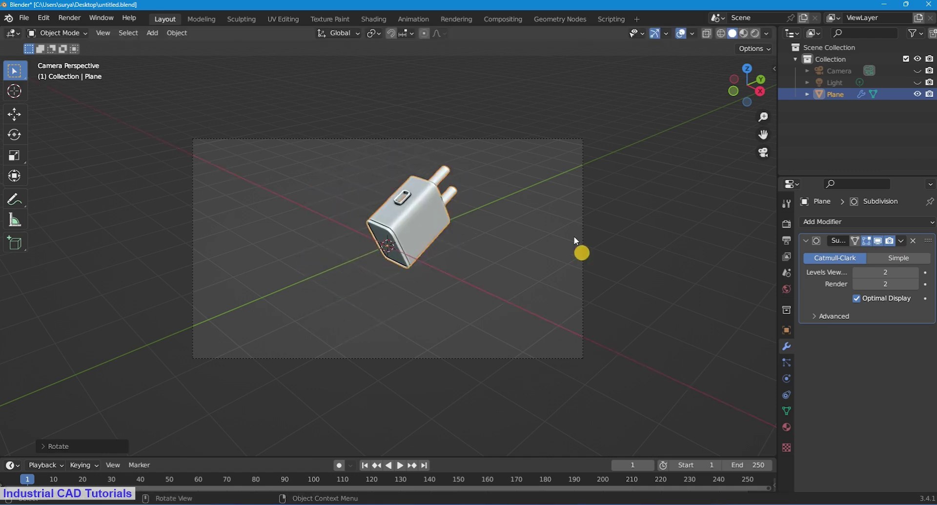
{"action": "left_click", "coordinate": [491, 241]}
{"action": "scroll", "coordinate": [492, 240], "scroll_direction": "up", "scroll_amount": 2}
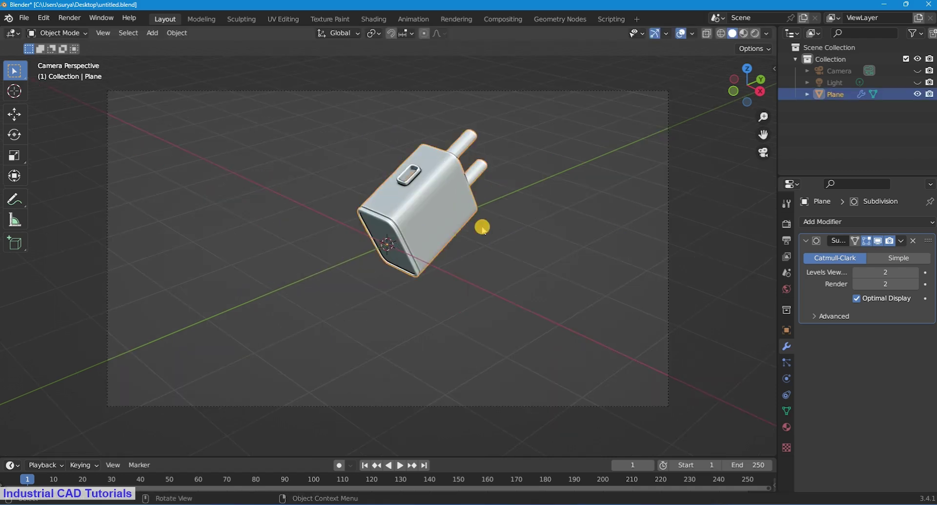
{"action": "key", "text": "g"}
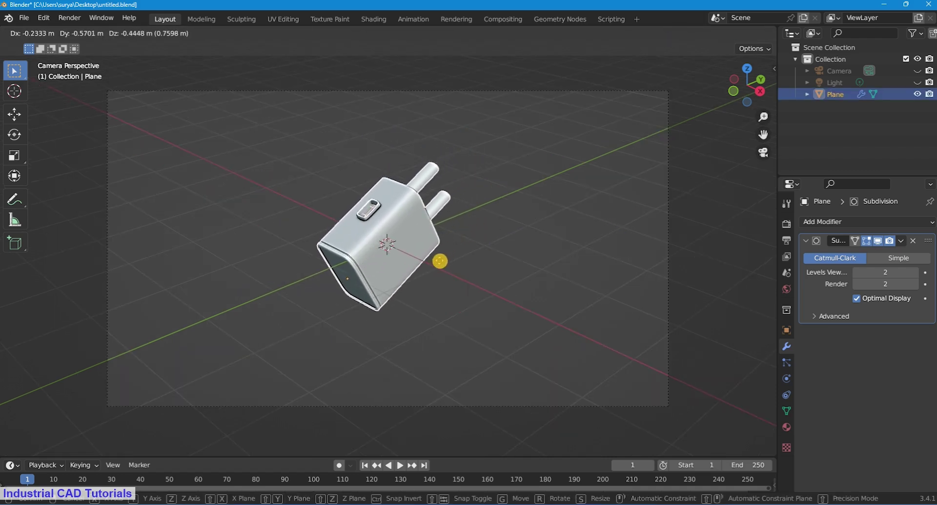
{"action": "left_click", "coordinate": [424, 253]}
{"action": "scroll", "coordinate": [424, 253], "scroll_direction": "down", "scroll_amount": 3}
Enlarge the charger and reposition it within the camera frame
{"action": "key", "text": "alt+a"}
{"action": "left_click", "coordinate": [403, 244]}
{"action": "scroll", "coordinate": [403, 244], "scroll_direction": "up", "scroll_amount": 2}
{"action": "key", "text": "s"}
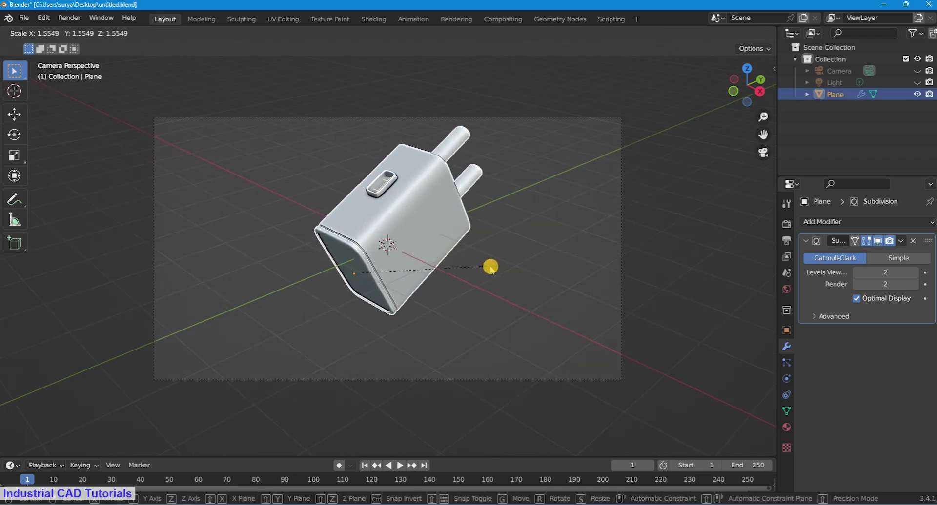
{"action": "left_click", "coordinate": [489, 265]}
{"action": "key", "text": "g"}
{"action": "left_click", "coordinate": [467, 287]}
{"action": "left_click", "coordinate": [501, 267]}
Try another X-axis rotation but cancel it, keeping the earlier pose
{"action": "scroll", "coordinate": [502, 259], "scroll_direction": "down", "scroll_amount": 2}
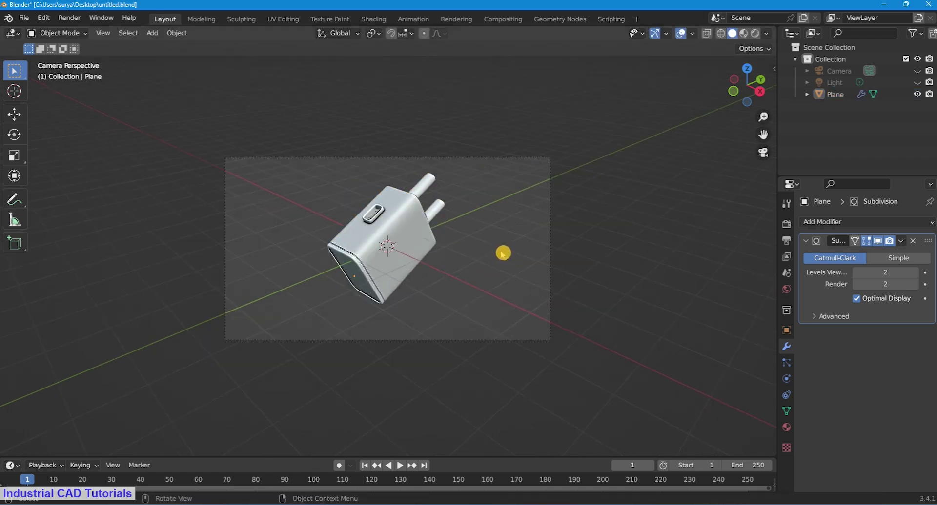
{"action": "scroll", "coordinate": [501, 253], "scroll_direction": "up", "scroll_amount": 2}
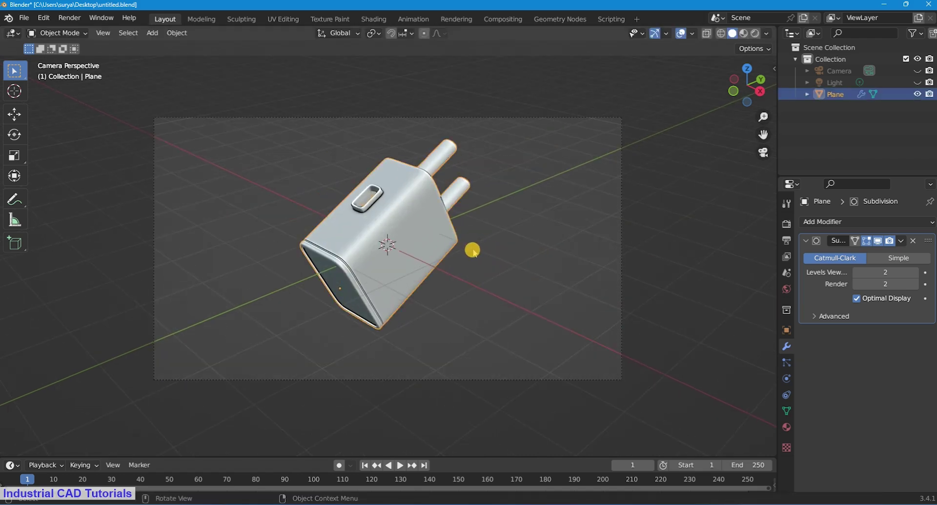
{"action": "key", "text": "r"}
{"action": "key", "text": "x"}
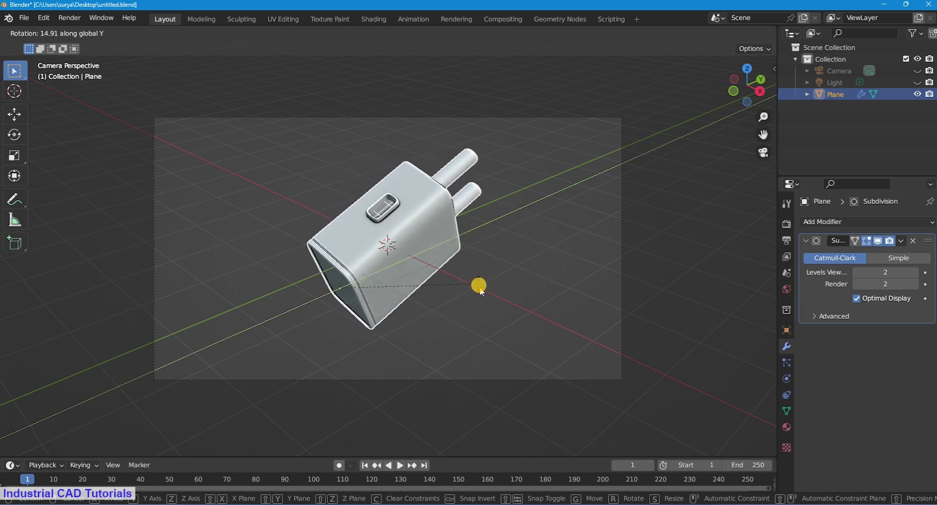
{"action": "key", "text": "Escape"}
{"action": "left_click", "coordinate": [513, 208]}
{"action": "scroll", "coordinate": [511, 219], "scroll_direction": "down", "scroll_amount": 2}
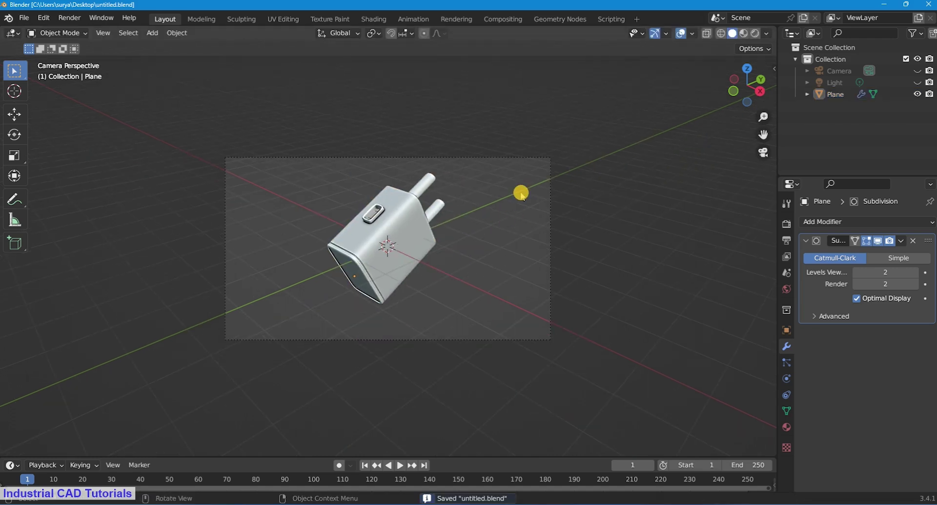